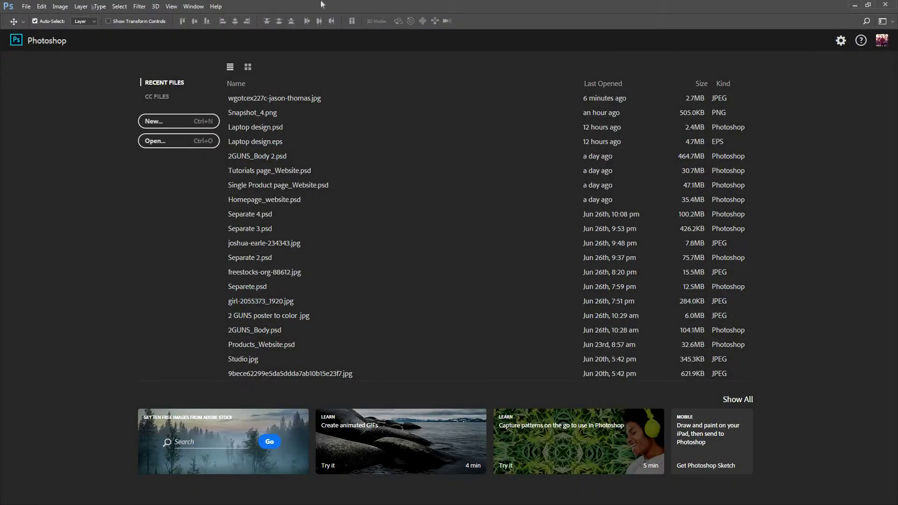
# - Open the wgotcex227c photo of the man in red trousers from the Unsplash folder
pyautogui.click(26, 6)
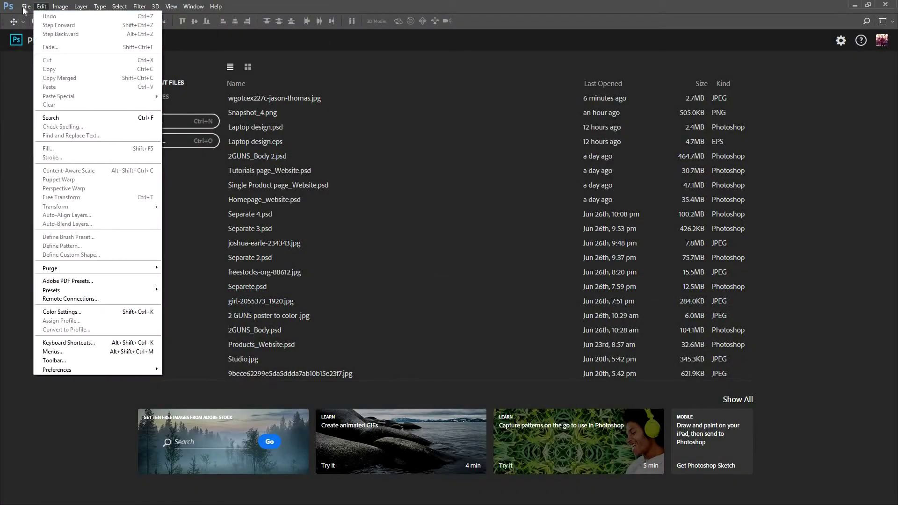
pyautogui.click(51, 26)
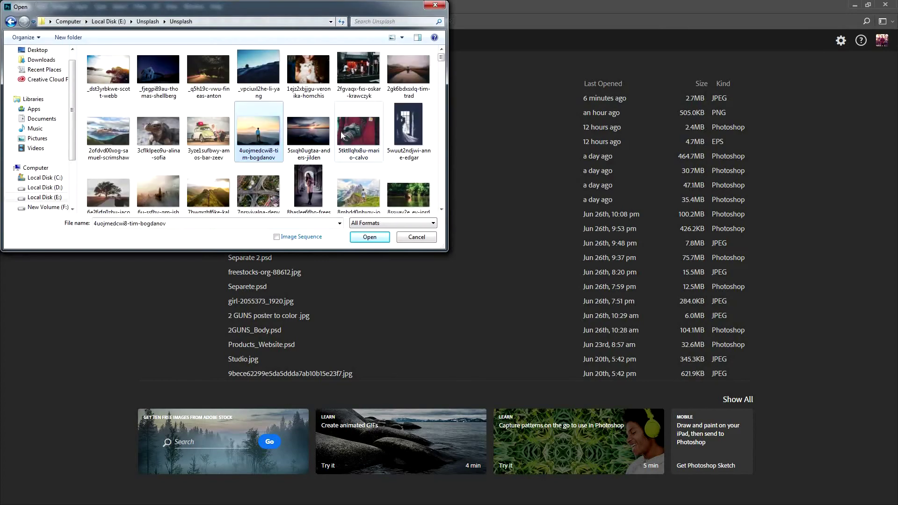
pyautogui.click(310, 142)
pyautogui.scroll(-5, 304, 140)
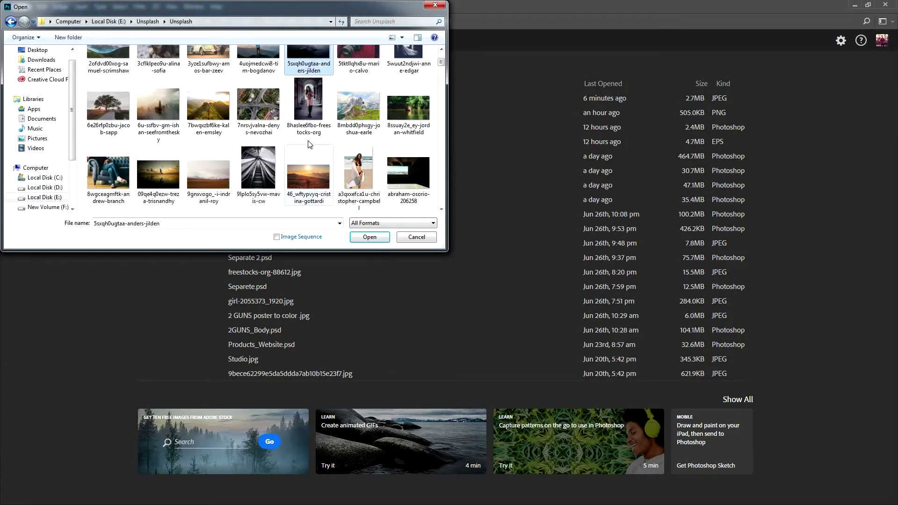
pyautogui.scroll(-6, 289, 143)
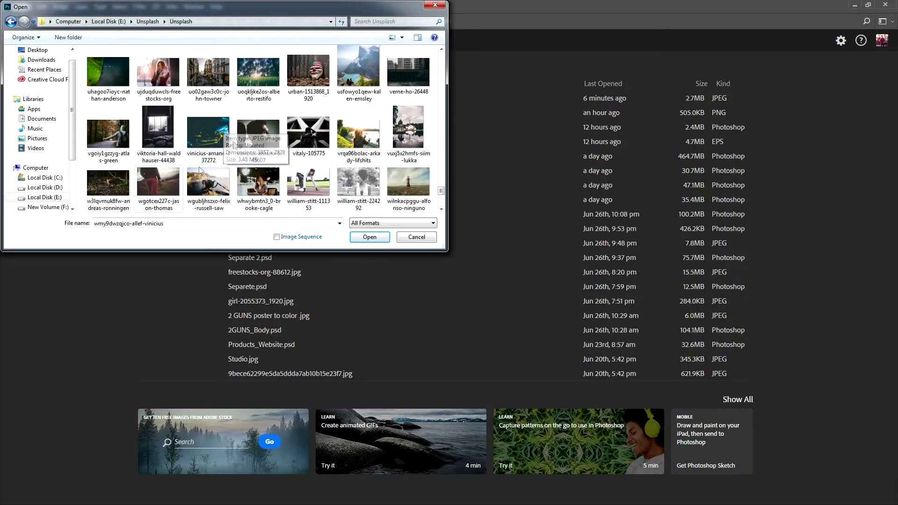
pyautogui.click(162, 187)
pyautogui.scroll(-1, 178, 162)
pyautogui.click(380, 241)
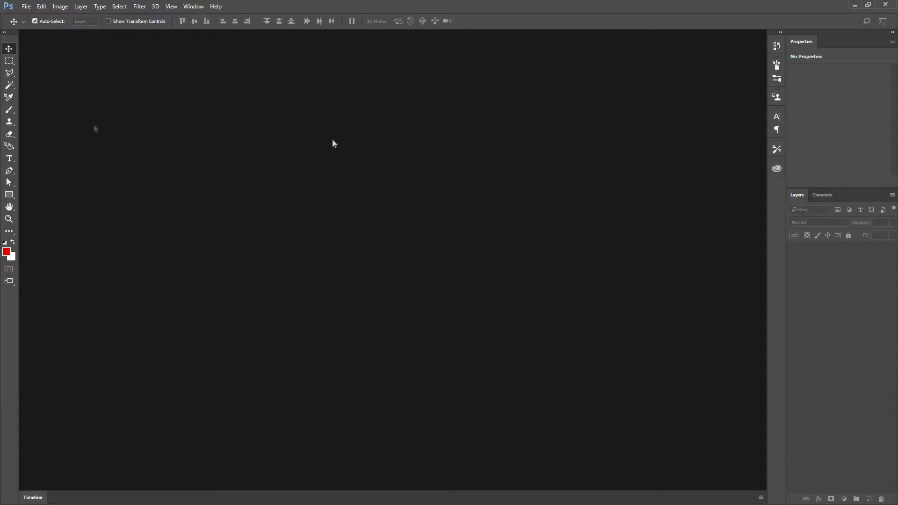
pyautogui.click(379, 261)
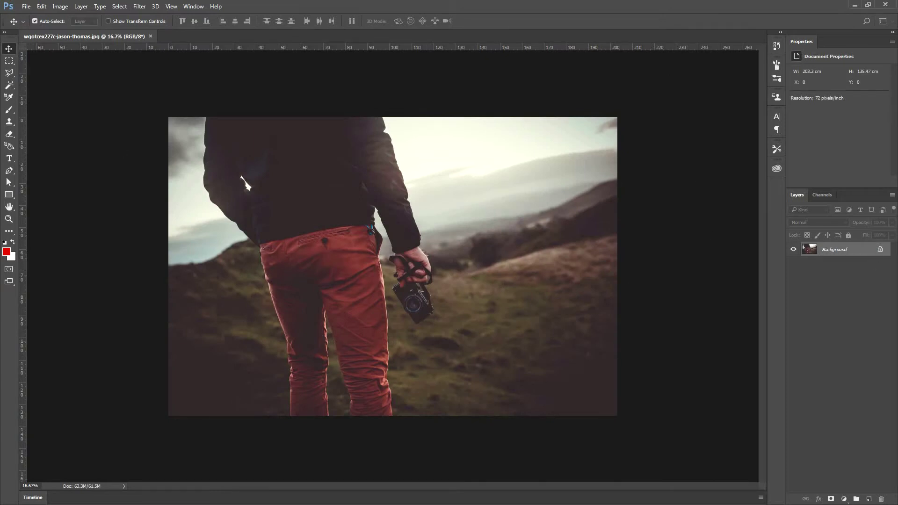
# - Convert the locked background into a regular layer and rename it "Background"
pyautogui.moveTo(0, 209); pyautogui.dragTo(555, 263)
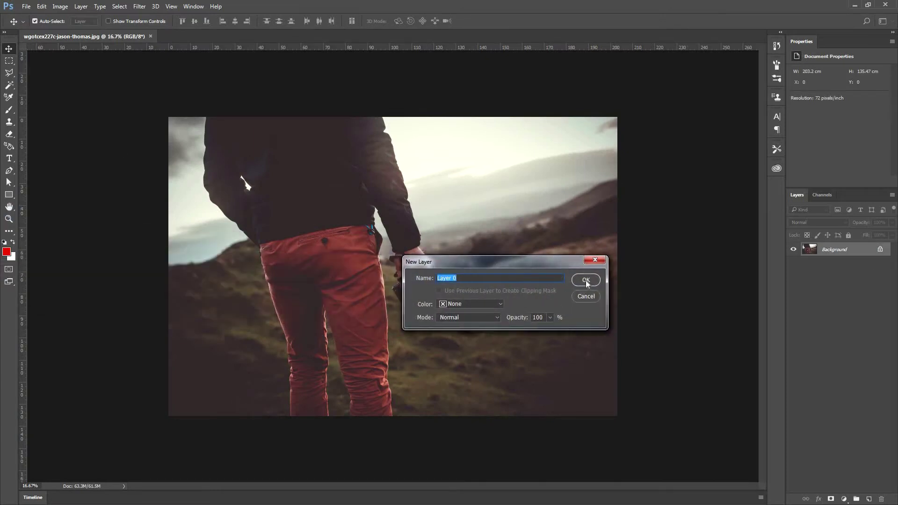
pyautogui.press('Return')
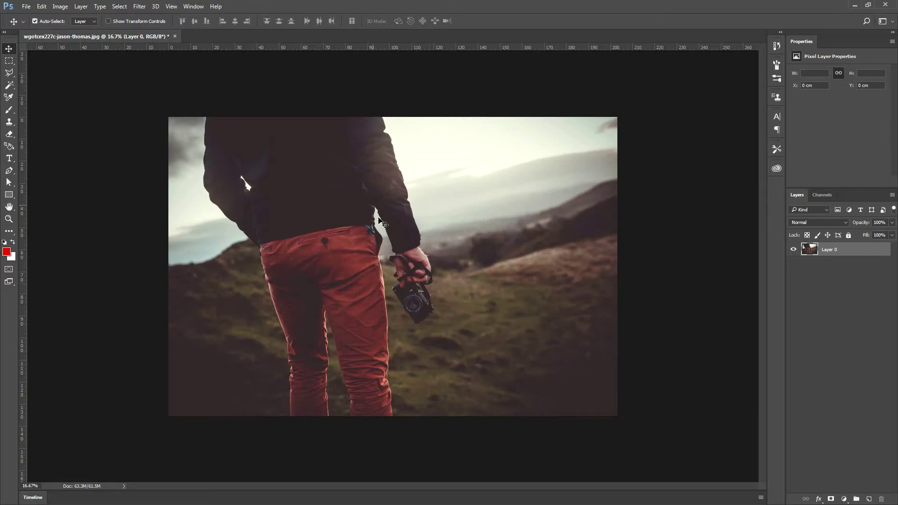
pyautogui.click(837, 278)
pyautogui.click(814, 254)
pyautogui.click(850, 262)
pyautogui.click(859, 252)
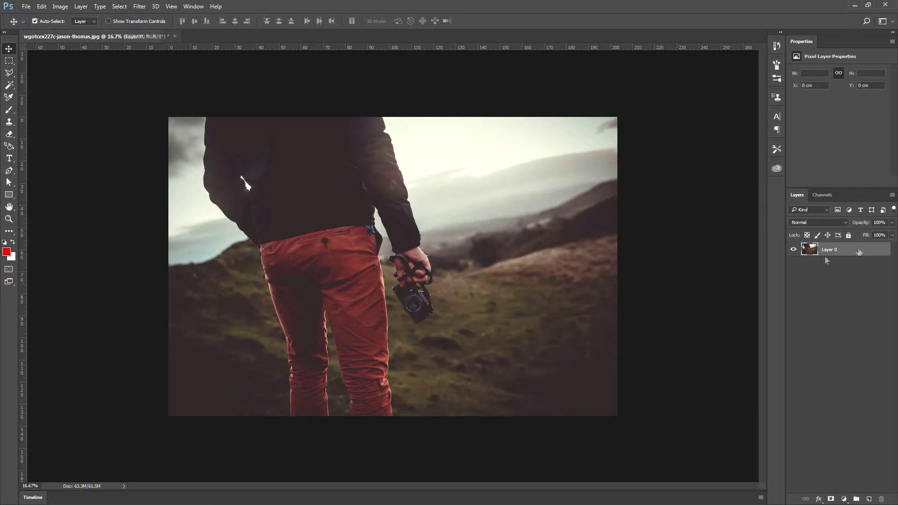
pyautogui.doubleClick(830, 250)
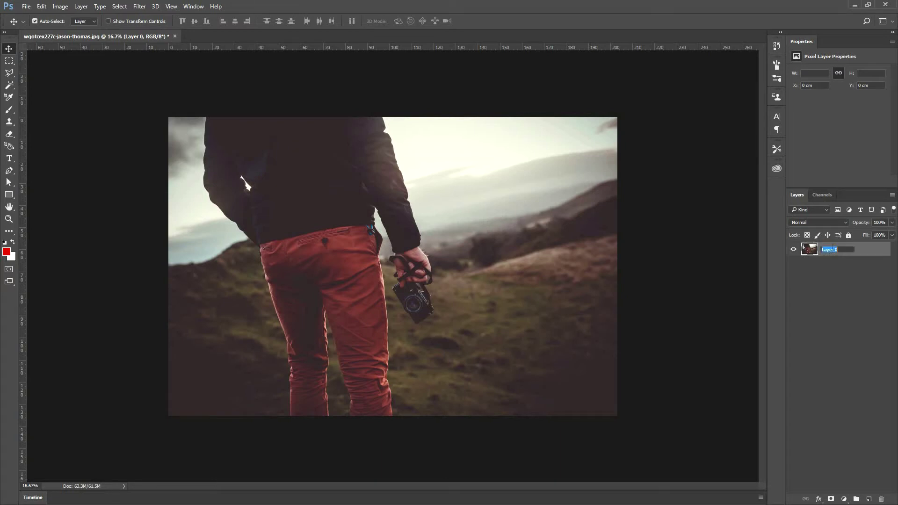
pyautogui.write('Background')
pyautogui.press('Return')
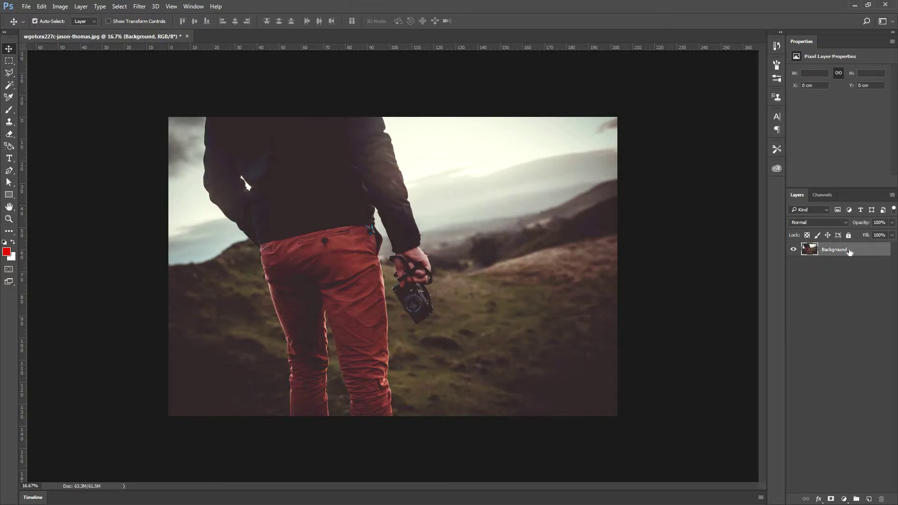
# - Duplicate the Background layer and rename the copy "Charector"
pyautogui.hotkey('ctrl', 'j')
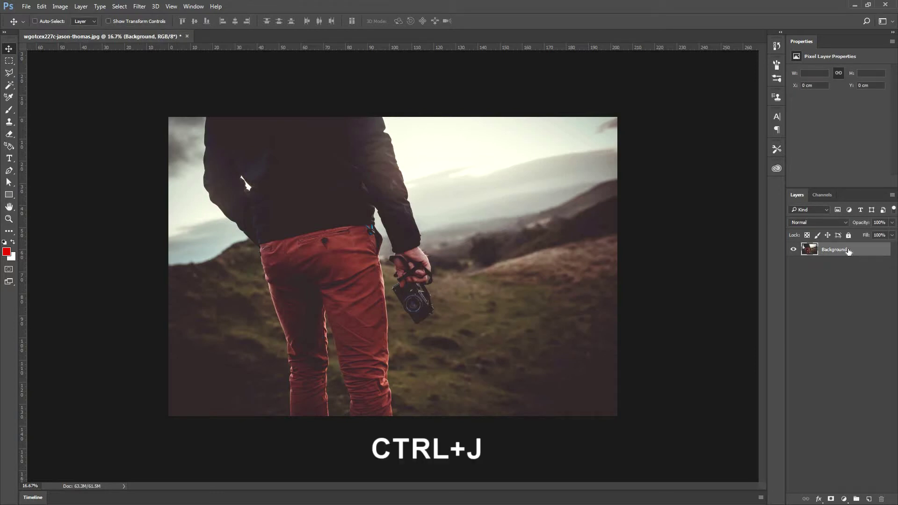
pyautogui.hotkey('ctrl', 'j')
pyautogui.doubleClick(838, 250)
pyautogui.write('Charecto')
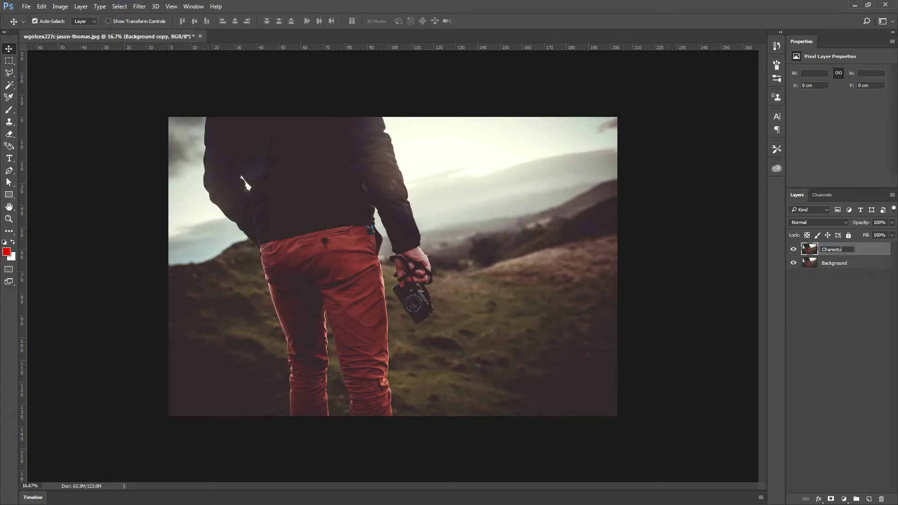
pyautogui.write('r')
pyautogui.press('Return')
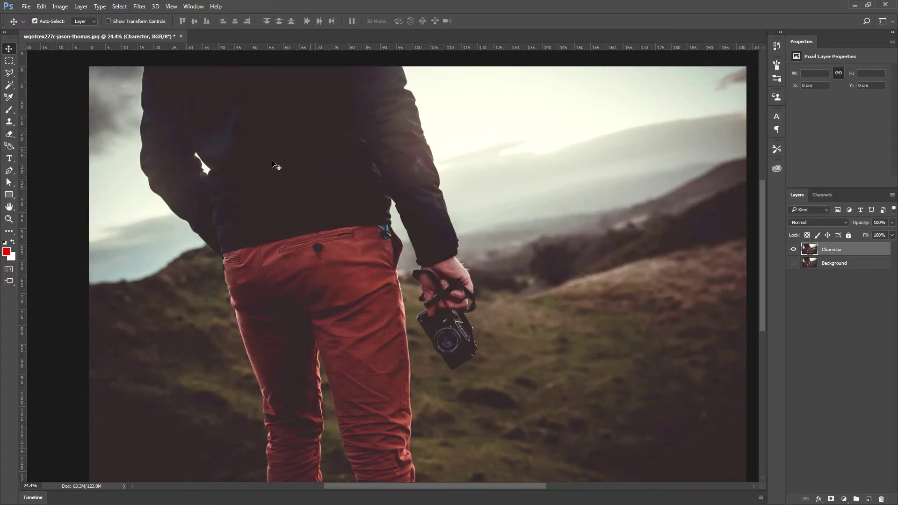
# - Start a Pen tool path where the man's left sleeve meets the photo's upper edge and trace down the upper sleeve
pyautogui.click(10, 171)
pyautogui.scroll(2, 154, 114)
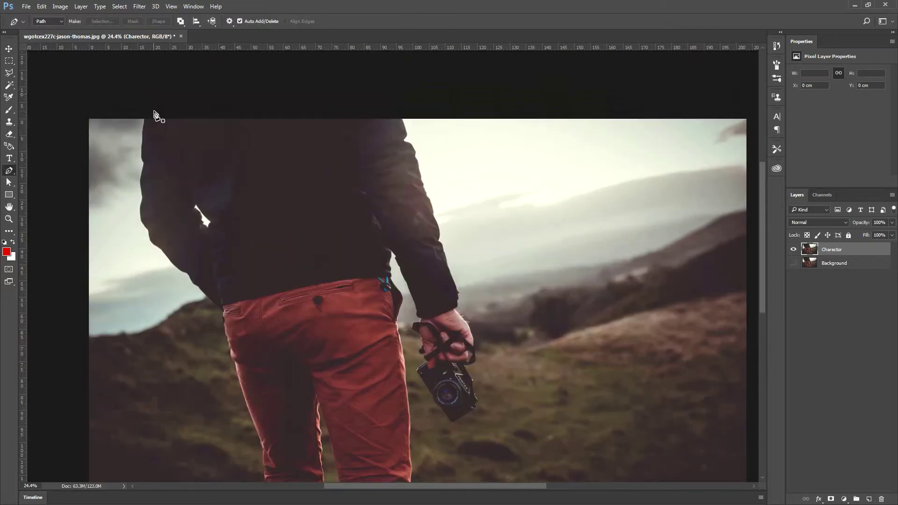
pyautogui.scroll(2, 166, 136)
pyautogui.scroll(3, 166, 136)
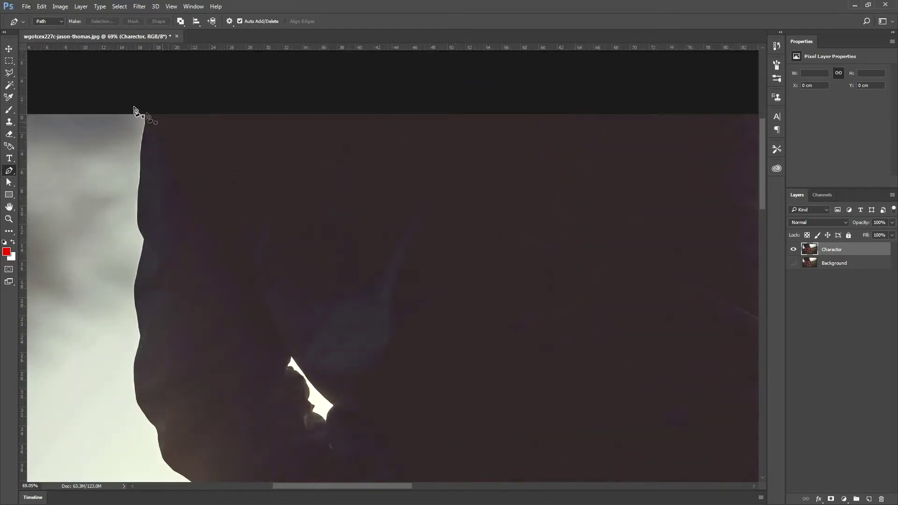
pyautogui.click(145, 114)
pyautogui.moveTo(141, 145); pyautogui.dragTo(142, 151)
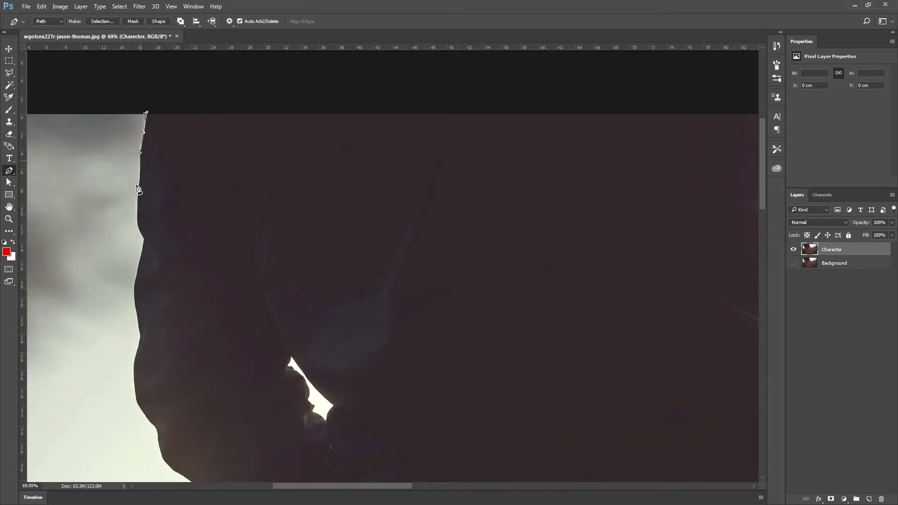
pyautogui.moveTo(138, 196); pyautogui.dragTo(138, 265)
pyautogui.scroll(-3, 172, 243)
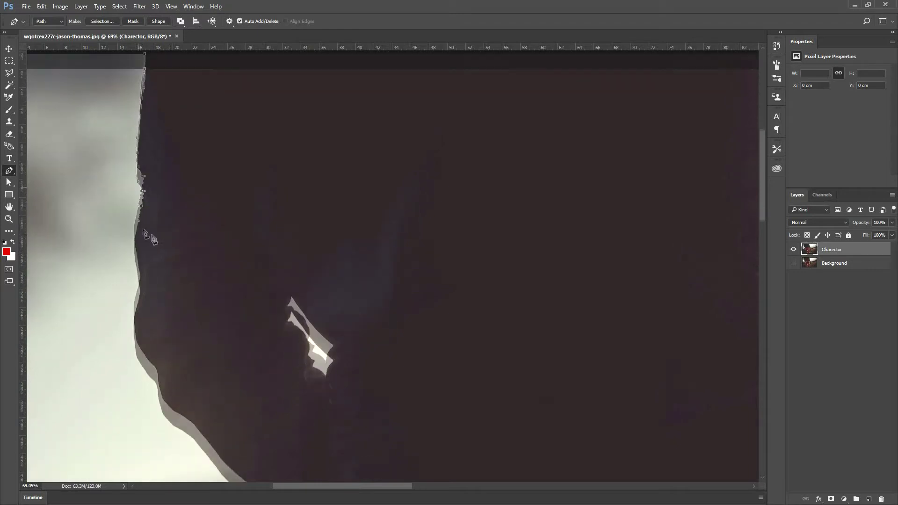
# - Continue the path along the outer edge of the left sleeve, past the elbow and down the forearm
pyautogui.click(134, 226)
pyautogui.moveTo(141, 272); pyautogui.dragTo(142, 289)
pyautogui.scroll(-3, 149, 272)
pyautogui.moveTo(136, 232); pyautogui.dragTo(178, 345)
pyautogui.moveTo(218, 388); pyautogui.dragTo(228, 398)
pyautogui.scroll(-3, 258, 396)
pyautogui.click(271, 367)
pyautogui.click(286, 392)
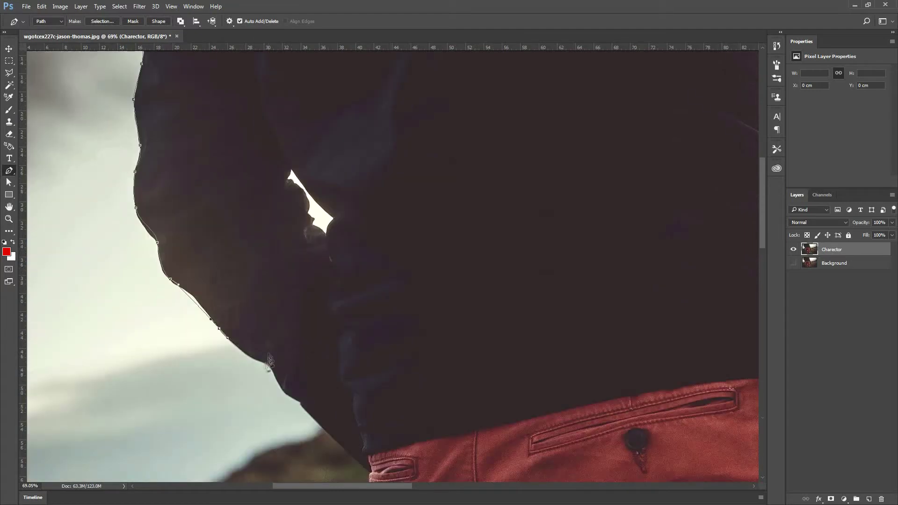
# - Extend the path from the jacket hem down the outer edge of the left trouser leg to the photo's lower edge
pyautogui.scroll(-9, 306, 407)
pyautogui.click(370, 268)
pyautogui.scroll(-5, 381, 299)
pyautogui.scroll(-13, 398, 327)
pyautogui.hscroll(3, 407, 280)
pyautogui.moveTo(415, 266); pyautogui.dragTo(415, 275)
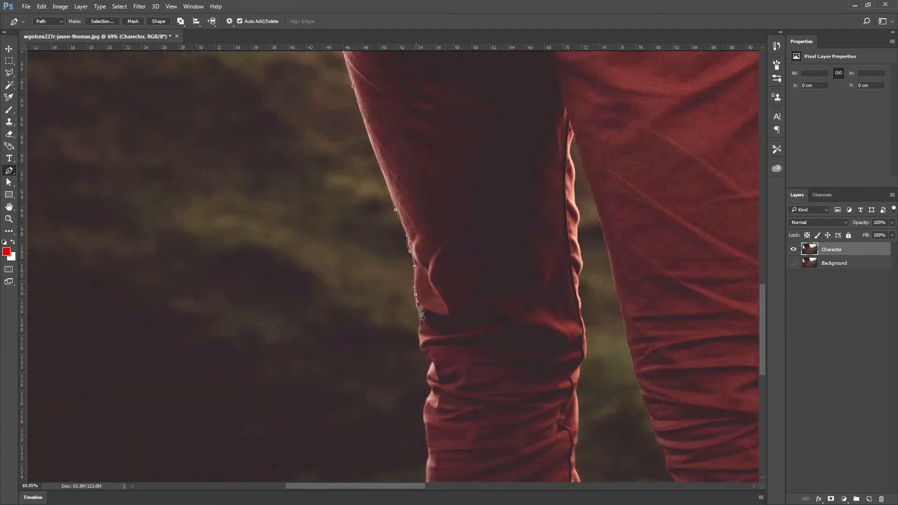
pyautogui.click(416, 295)
pyautogui.scroll(-3, 419, 319)
pyautogui.scroll(-10, 427, 374)
pyautogui.click(427, 376)
# - Carry the path across the bottom of the left leg and up its inner edge to the crotch
pyautogui.click(587, 376)
pyautogui.click(581, 322)
pyautogui.moveTo(580, 170); pyautogui.dragTo(582, 162)
pyautogui.moveTo(585, 141); pyautogui.dragTo(584, 117)
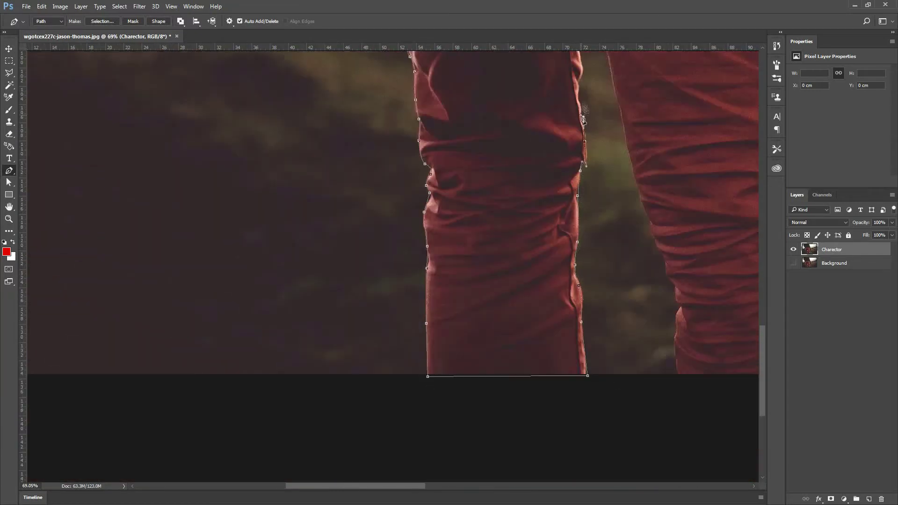
pyautogui.scroll(10, 582, 121)
# - Trace the path down the inner edge of the right trouser leg through the folds near the hem
pyautogui.scroll(-10, 617, 187)
pyautogui.click(640, 201)
pyautogui.click(652, 228)
pyautogui.click(653, 240)
pyautogui.click(667, 267)
pyautogui.click(669, 283)
pyautogui.moveTo(676, 295); pyautogui.dragTo(681, 310)
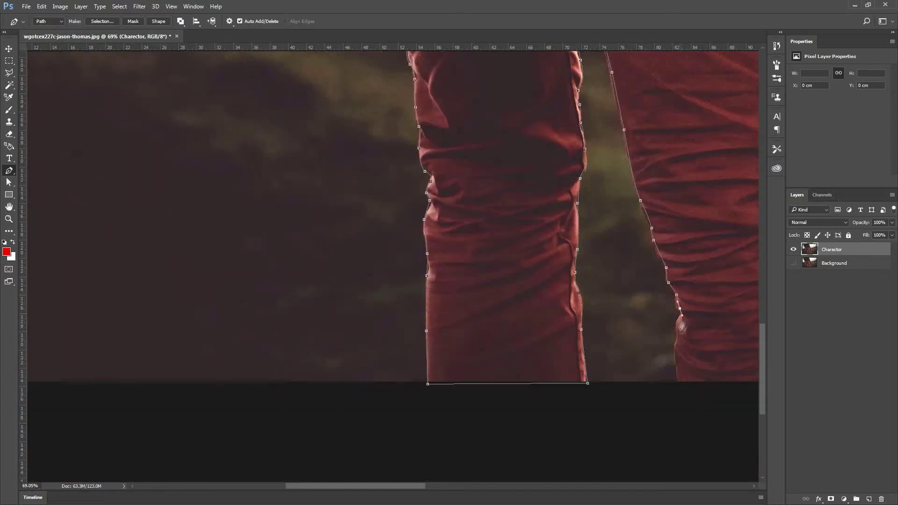
# - Take the path around the bottom of the right leg and up its outer edge to the hip
pyautogui.hscroll(5, 682, 316)
pyautogui.scroll(8, 575, 127)
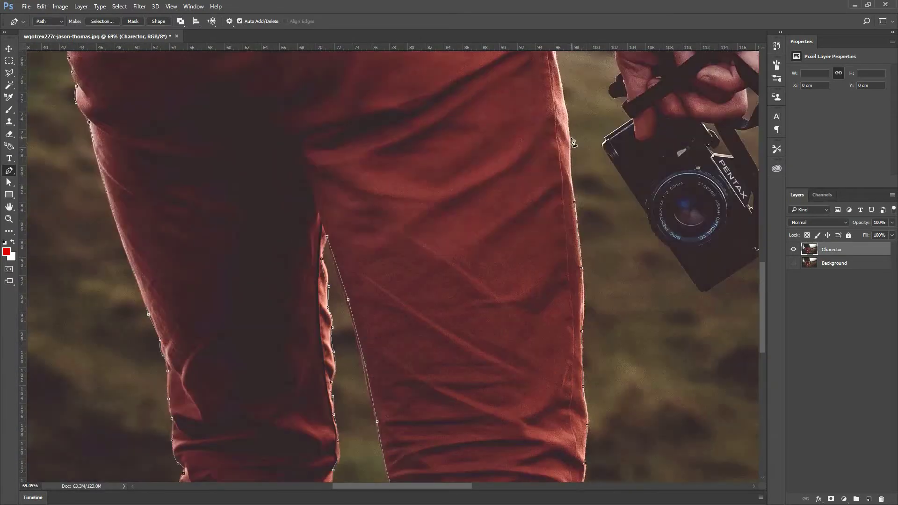
pyautogui.scroll(8, 575, 126)
pyautogui.click(545, 203)
pyautogui.click(562, 136)
# - Trace the path through the gap between jacket and right arm, down the inner sleeve to the hand
pyautogui.scroll(5, 547, 117)
pyautogui.click(543, 129)
pyautogui.click(552, 162)
pyautogui.scroll(-3, 571, 202)
pyautogui.click(599, 204)
pyautogui.click(592, 252)
pyautogui.click(611, 285)
# - Outline the camera strap beside the fingers and the camera's left edge down past the lens
pyautogui.scroll(-1, 616, 299)
pyautogui.click(609, 268)
pyautogui.click(626, 277)
pyautogui.click(605, 318)
pyautogui.scroll(-2, 603, 327)
pyautogui.click(656, 293)
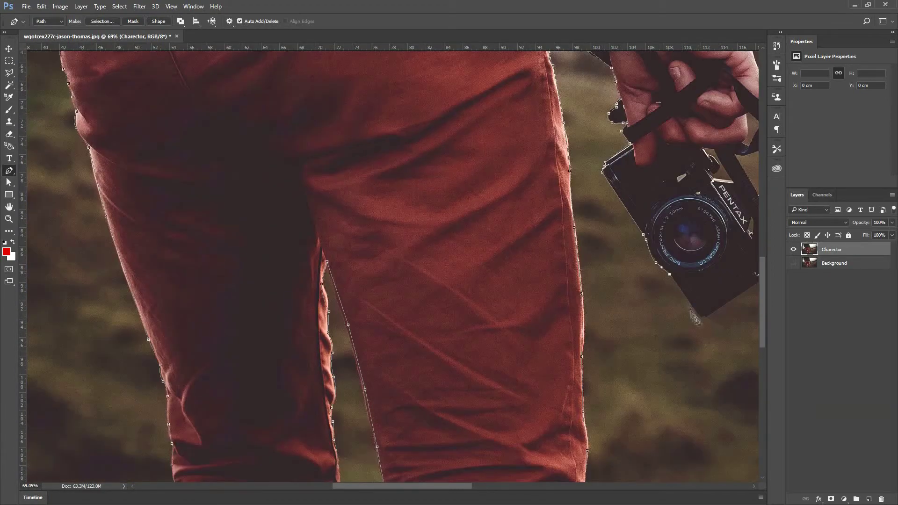
# - Continue the path around the camera's lower corner and the hand, then up the outer right sleeve to the photo's upper edge
pyautogui.hscroll(4, 571, 236)
pyautogui.scroll(-2, 571, 236)
pyautogui.scroll(6, 572, 236)
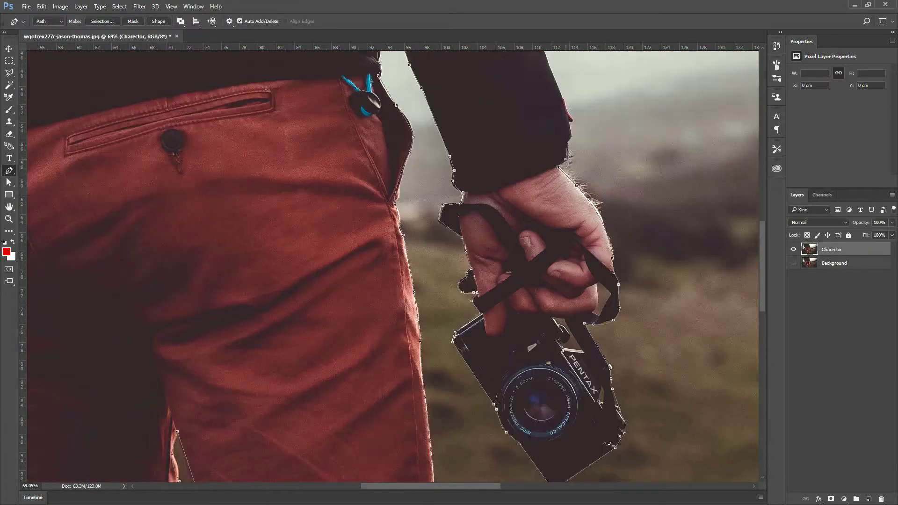
pyautogui.scroll(10, 412, 98)
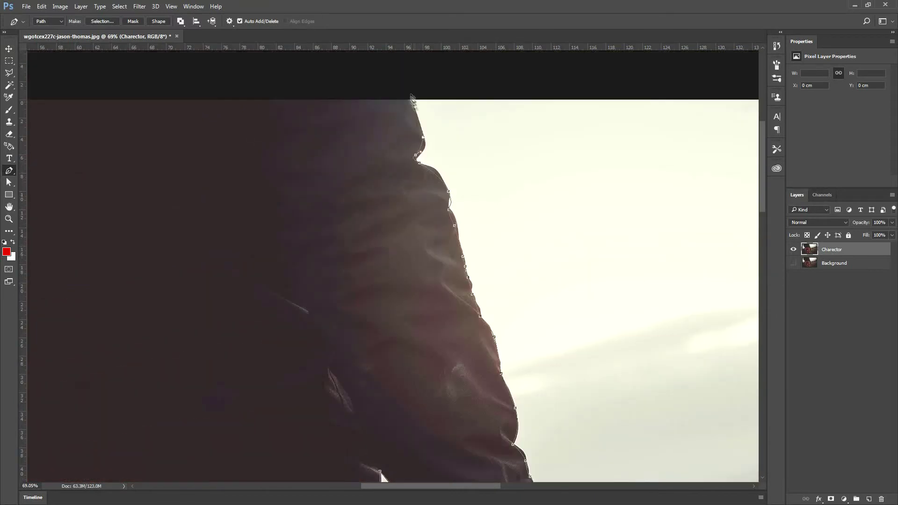
# - Close the path along the photo's upper edge, above the jacket, at its starting anchor on the left sleeve
pyautogui.scroll(-3, 321, 94)
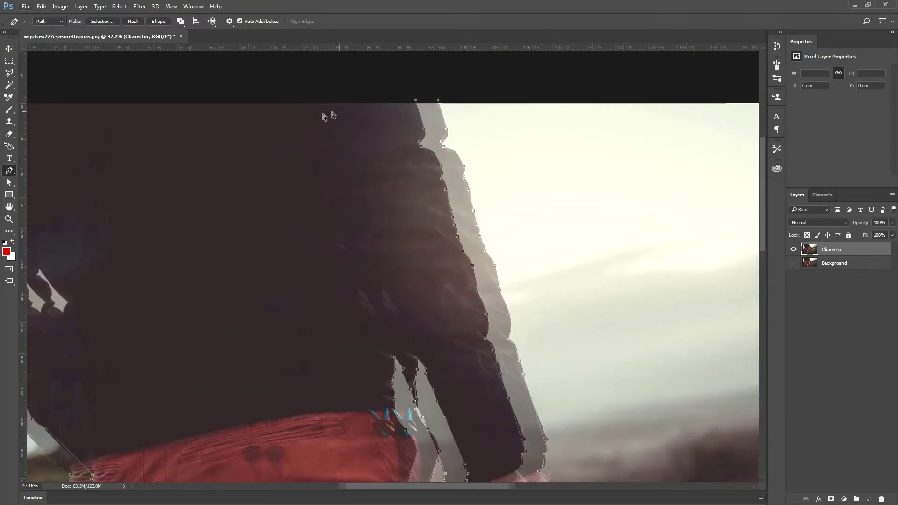
pyautogui.hscroll(-6, 241, 117)
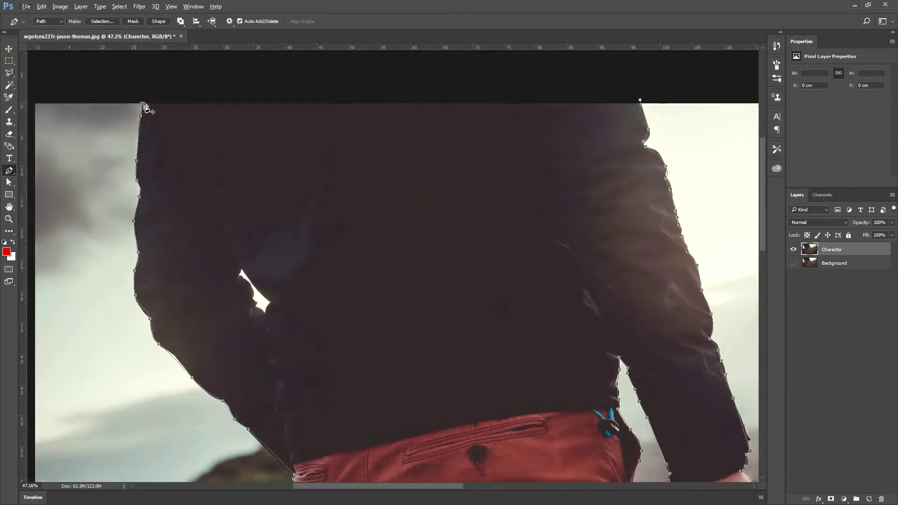
pyautogui.click(187, 101)
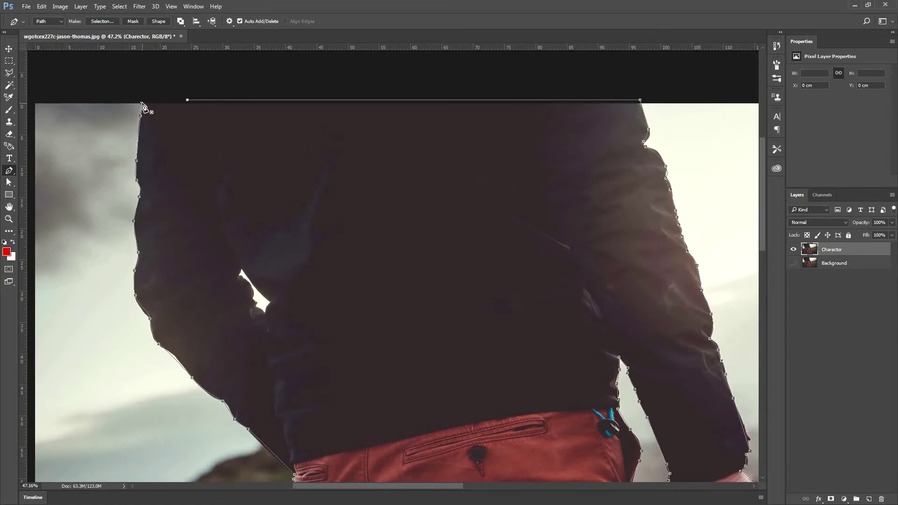
pyautogui.click(143, 107)
# - Convert the closed path around the man into a selection
pyautogui.scroll(-3, 333, 154)
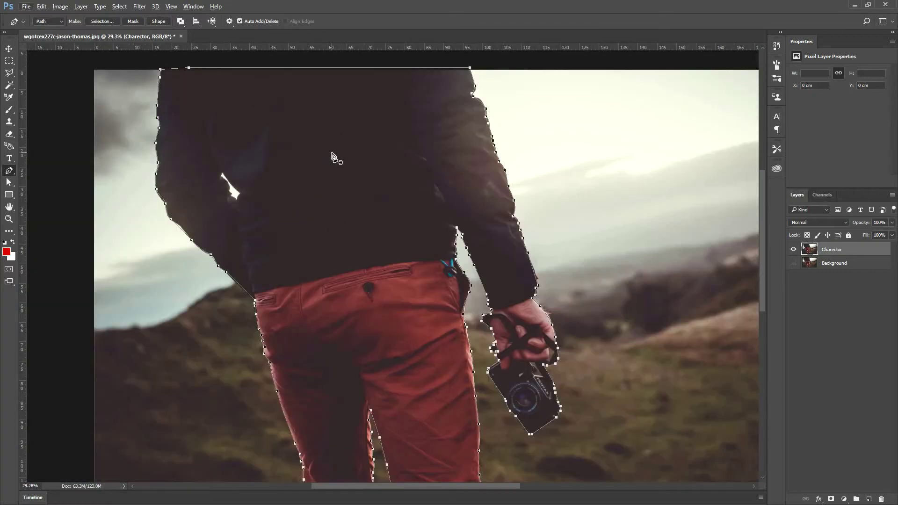
pyautogui.scroll(-1, 552, 182)
pyautogui.scroll(2, 406, 213)
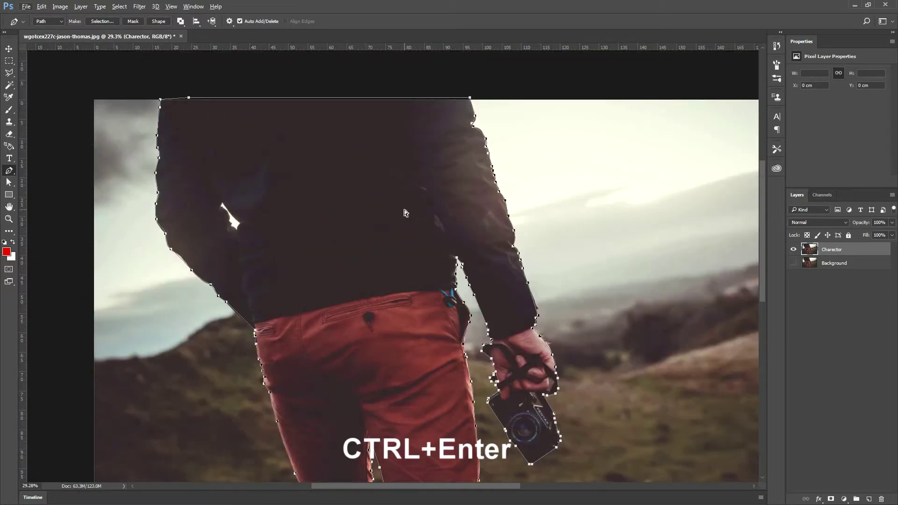
pyautogui.hotkey('ctrl', 'Return')
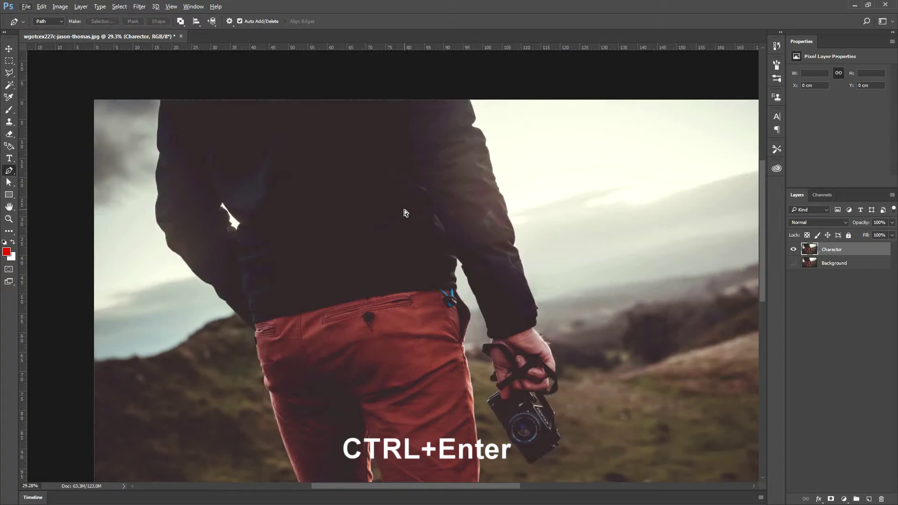
pyautogui.scroll(-2, 379, 191)
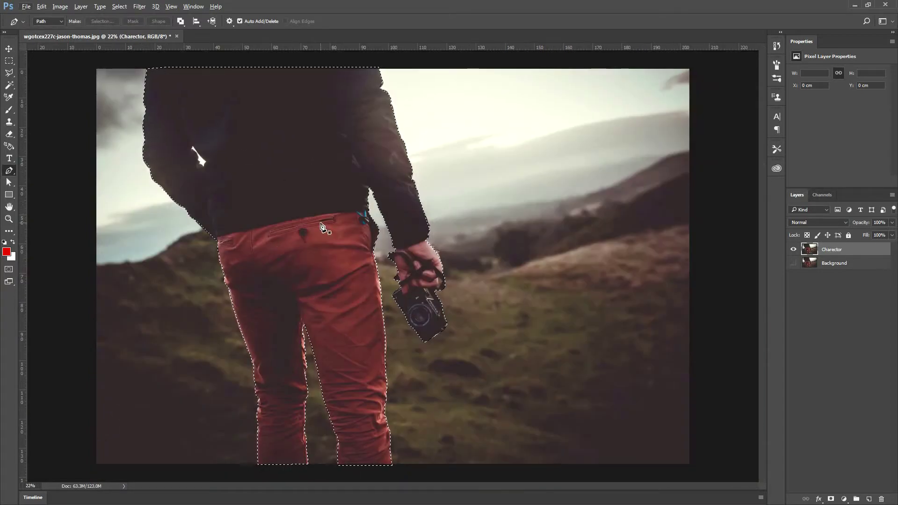
# - Invert the selection around the man and delete the surroundings from the Charector layer
pyautogui.click(119, 7)
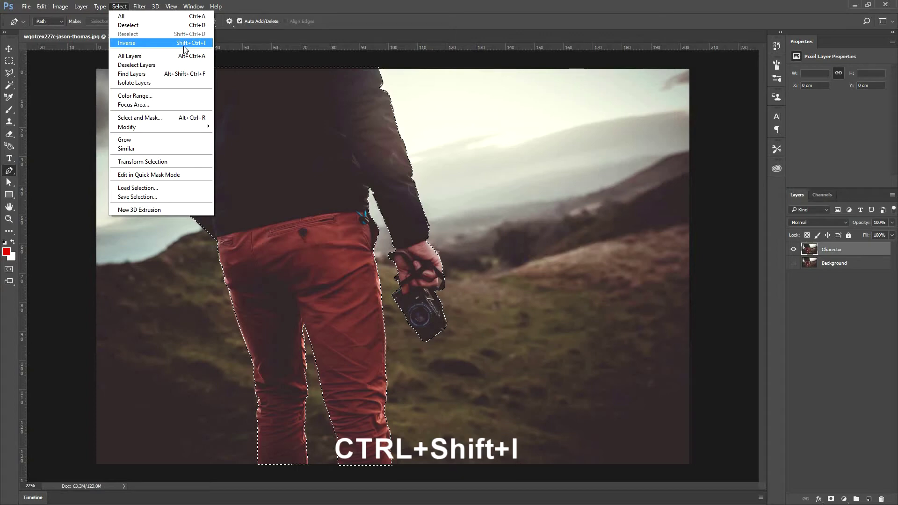
pyautogui.click(344, 197)
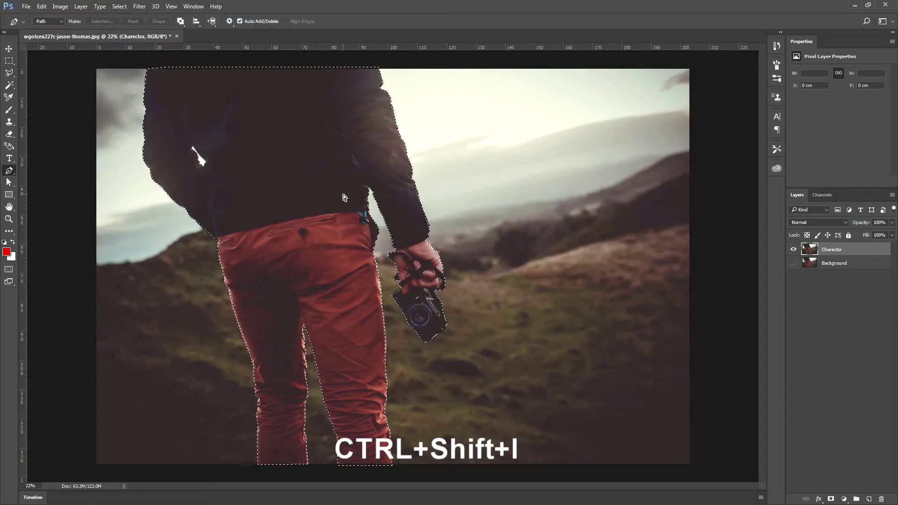
pyautogui.hotkey('ctrl', 'shift', 'i')
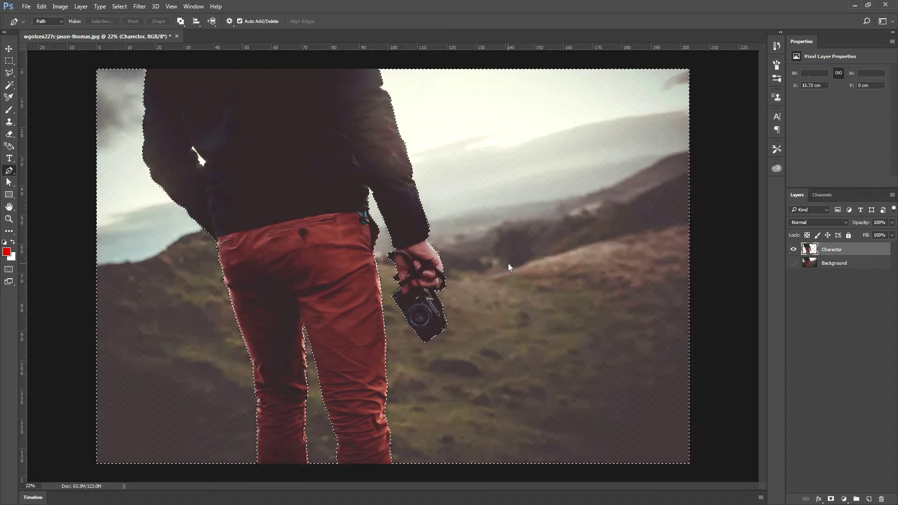
pyautogui.press('Delete')
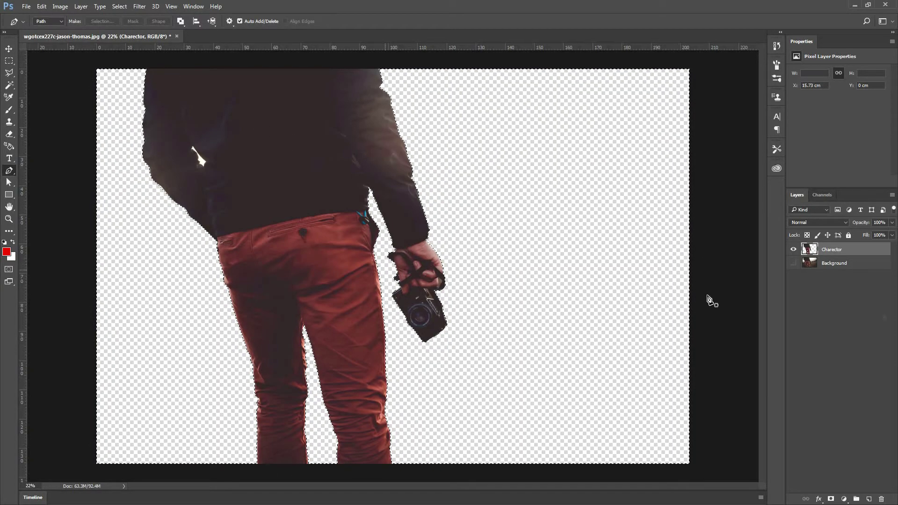
# - Hide the Charector layer, then select the Background layer and make it visible
pyautogui.click(794, 249)
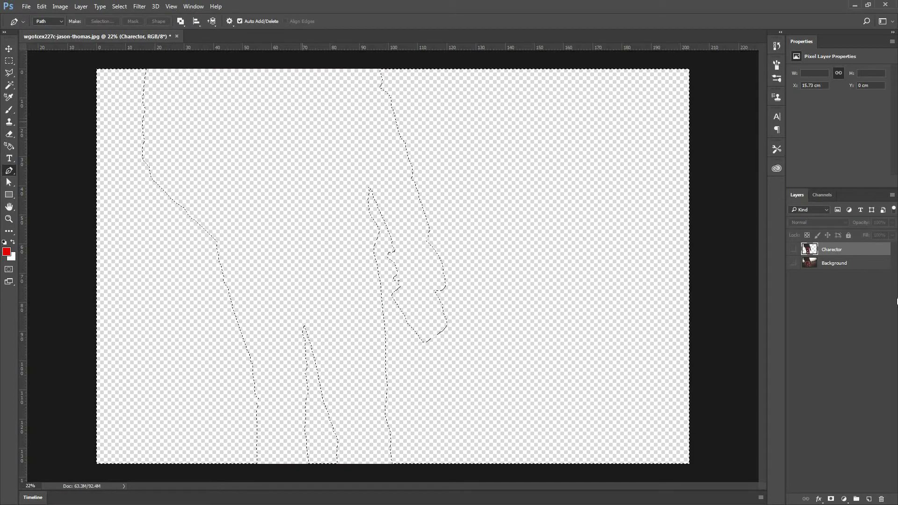
pyautogui.click(840, 265)
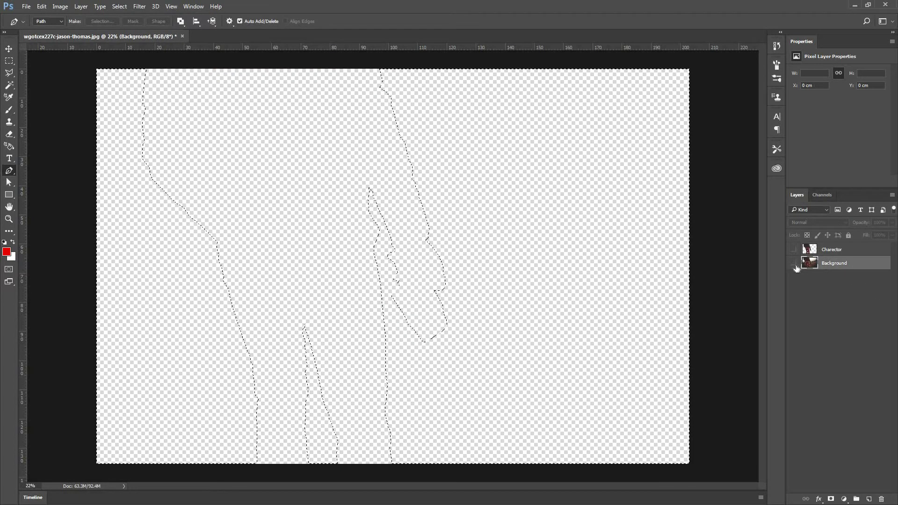
pyautogui.click(794, 264)
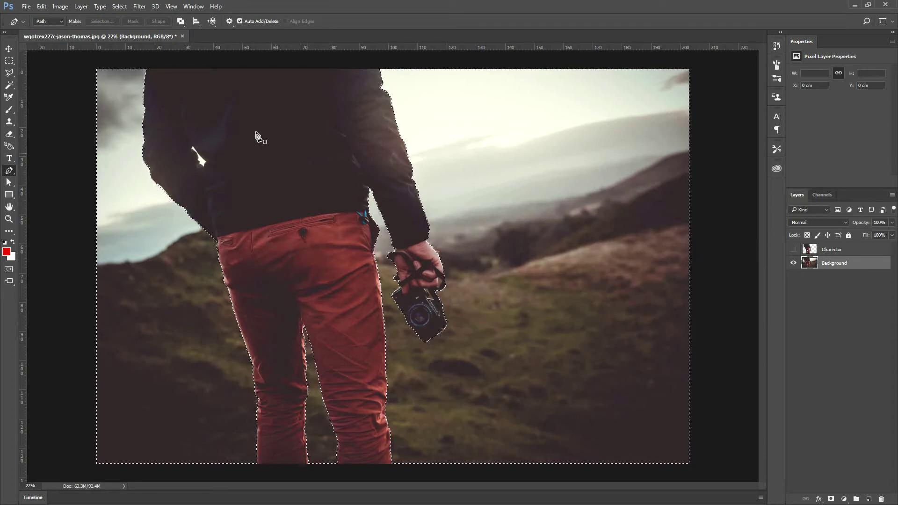
# - Invert the selection back to the man and fill it on the Background layer with Content-Aware, Color Adaptation on, Normal mode, 100% opacity
pyautogui.hotkey('ctrl', 'shift', 'i')
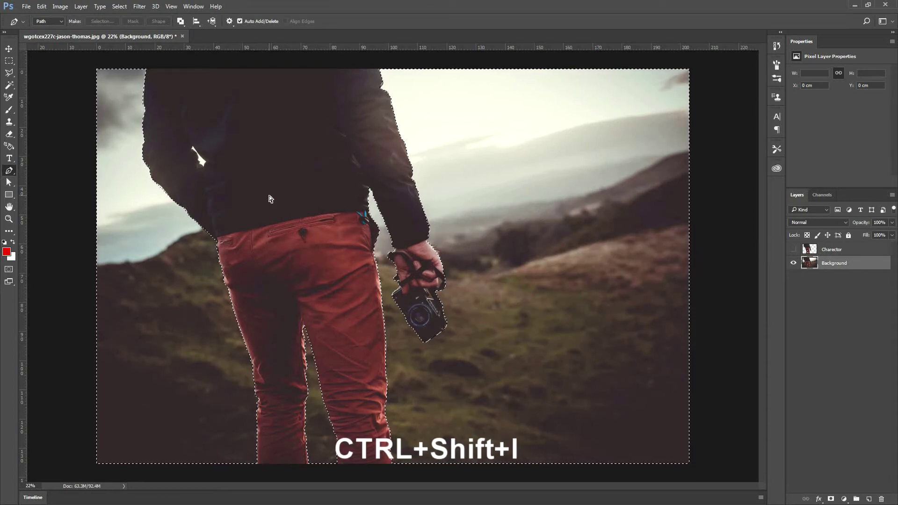
pyautogui.hotkey('ctrl', 'shift', 'i')
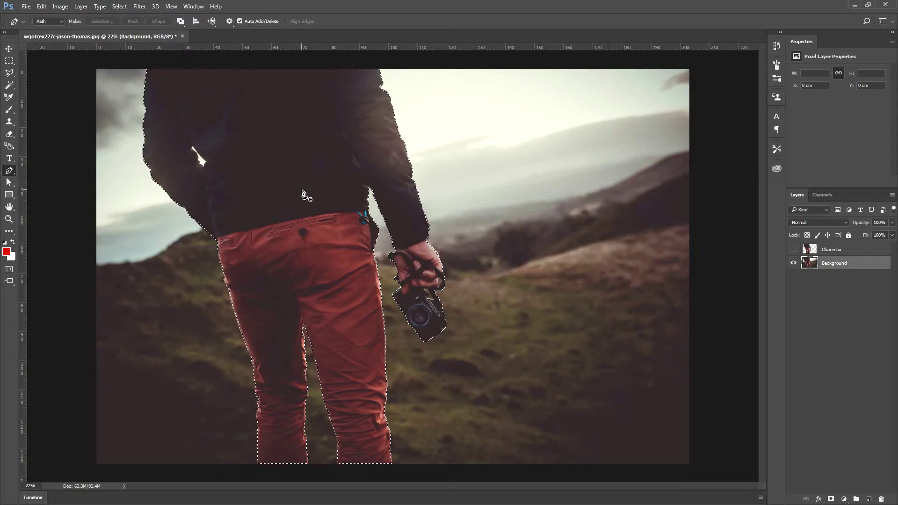
pyautogui.hotkey('shift', 'F5')
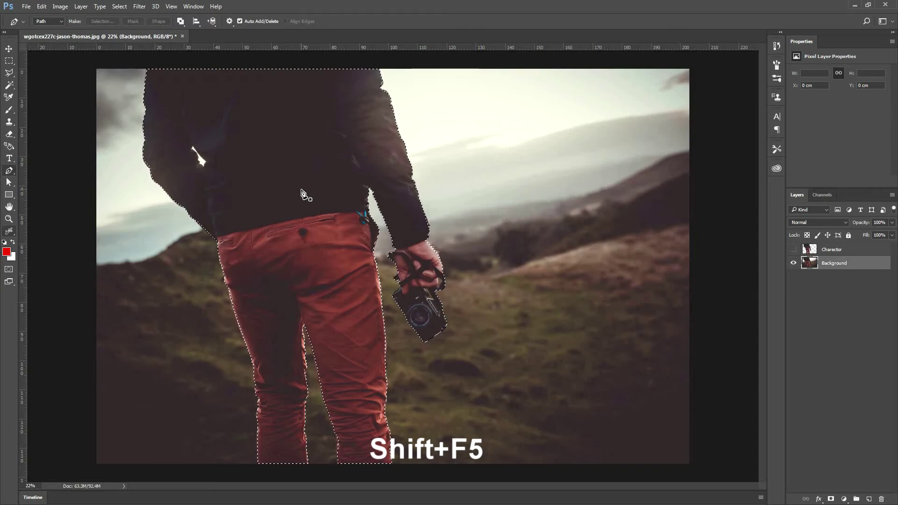
pyautogui.moveTo(379, 216); pyautogui.dragTo(329, 248)
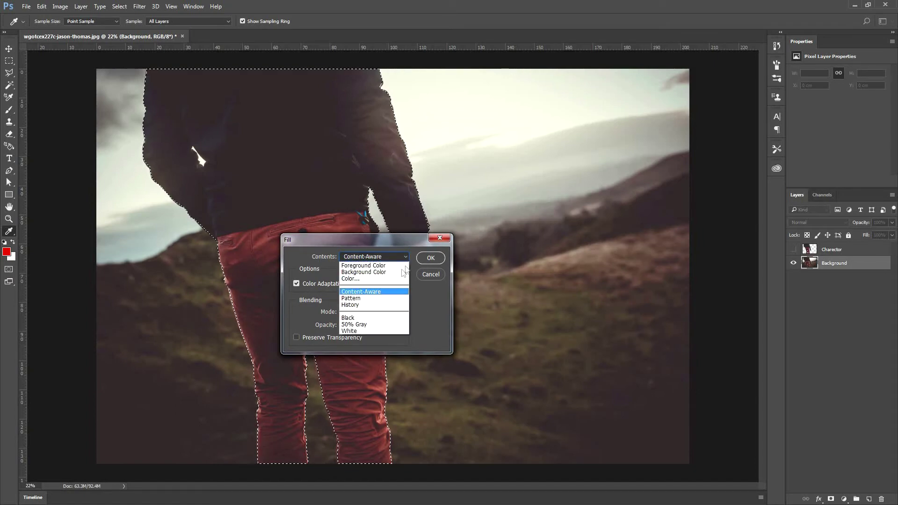
pyautogui.click(374, 284)
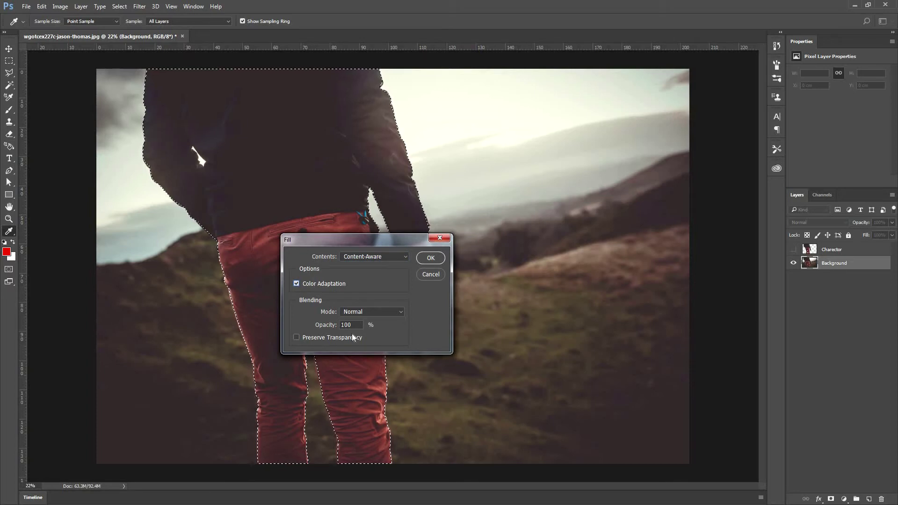
pyautogui.click(297, 337)
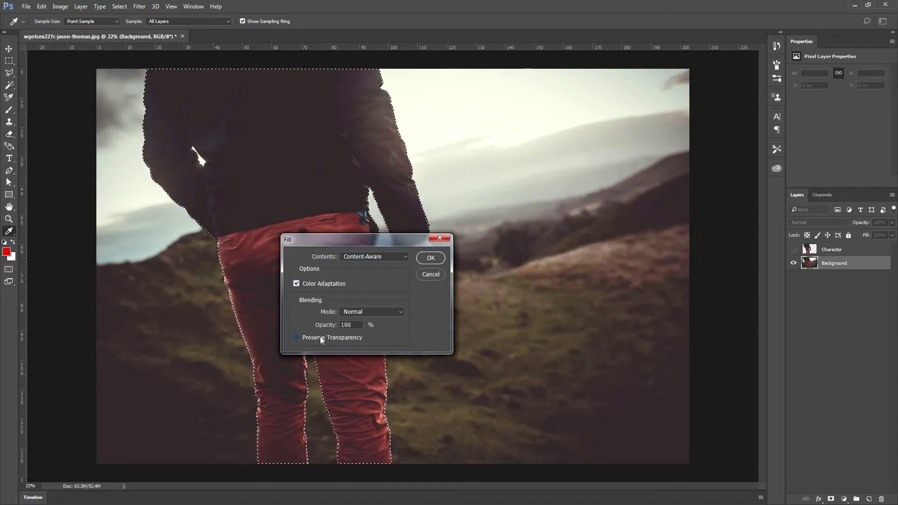
pyautogui.click(431, 258)
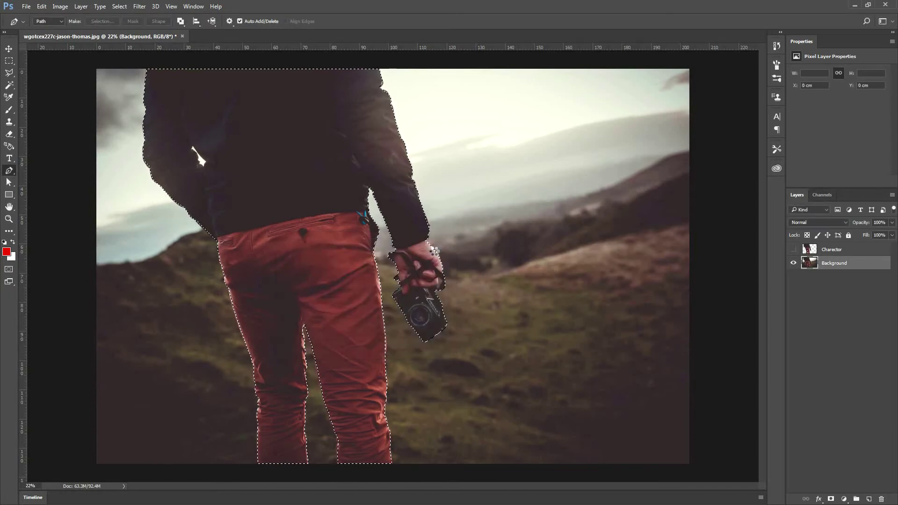
# - Deselect the filled area and inspect the leftover edges of the man's silhouette
pyautogui.scroll(-1, 370, 236)
pyautogui.scroll(3, 425, 230)
pyautogui.scroll(1, 424, 229)
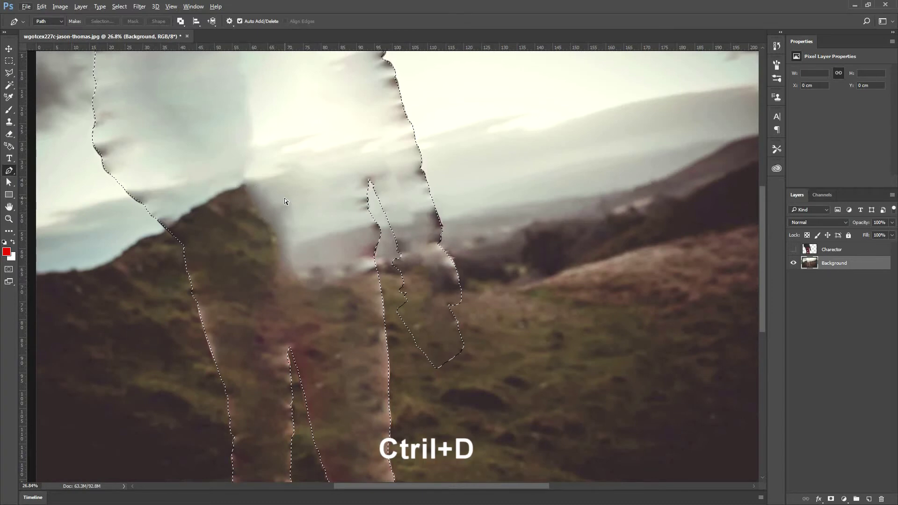
pyautogui.hotkey('ctrl', 'd')
pyautogui.scroll(-1, 309, 213)
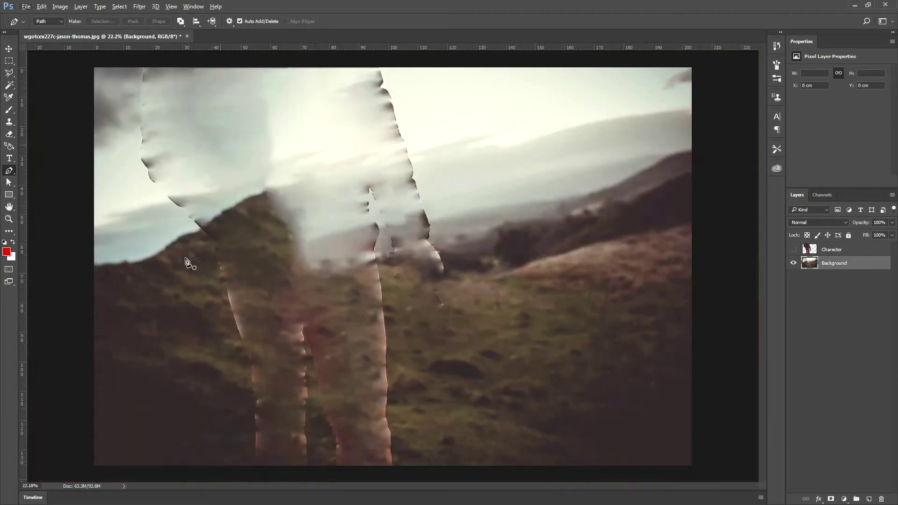
pyautogui.scroll(2, 213, 248)
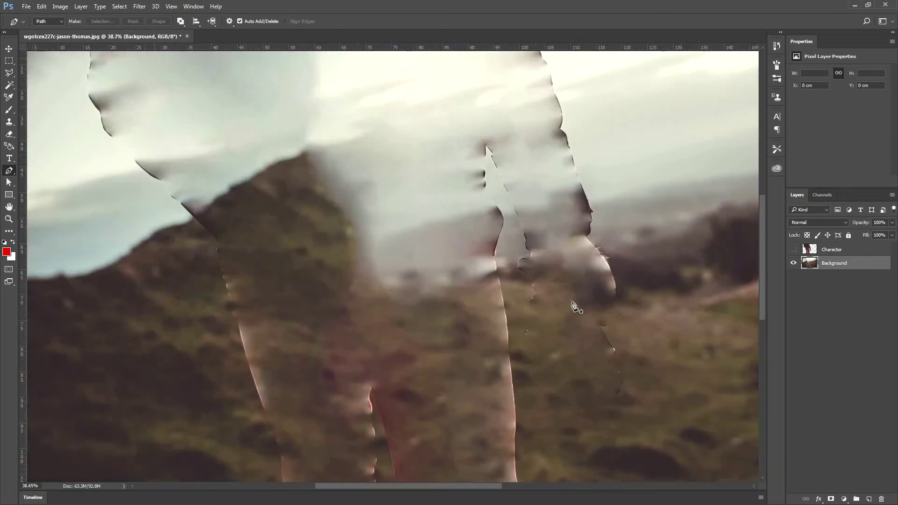
pyautogui.scroll(-3, 575, 306)
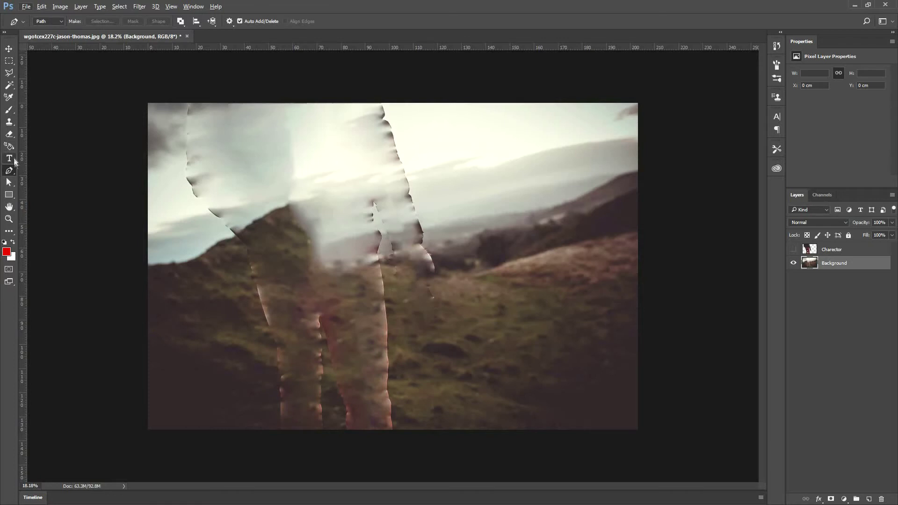
# - Set up the Clone Stamp tool with a soft 600 px brush at 0% hardness
pyautogui.click(10, 122)
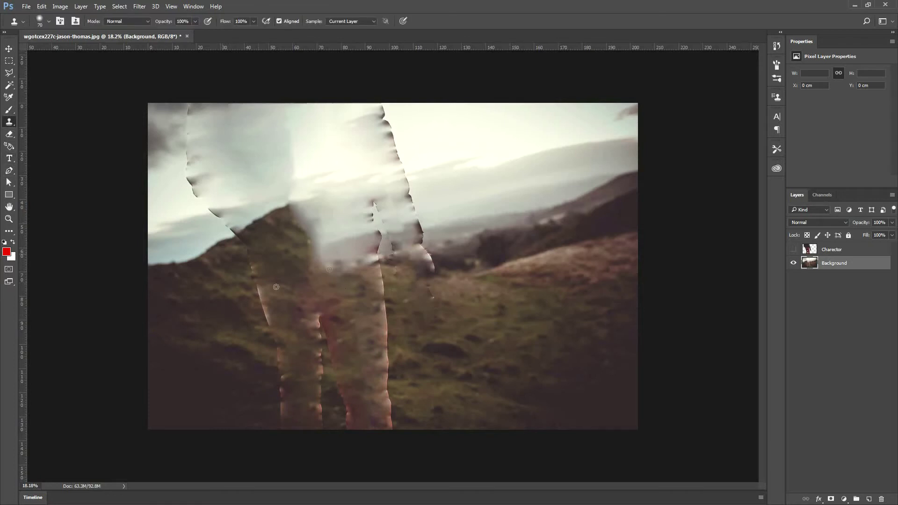
pyautogui.rightClick(246, 288)
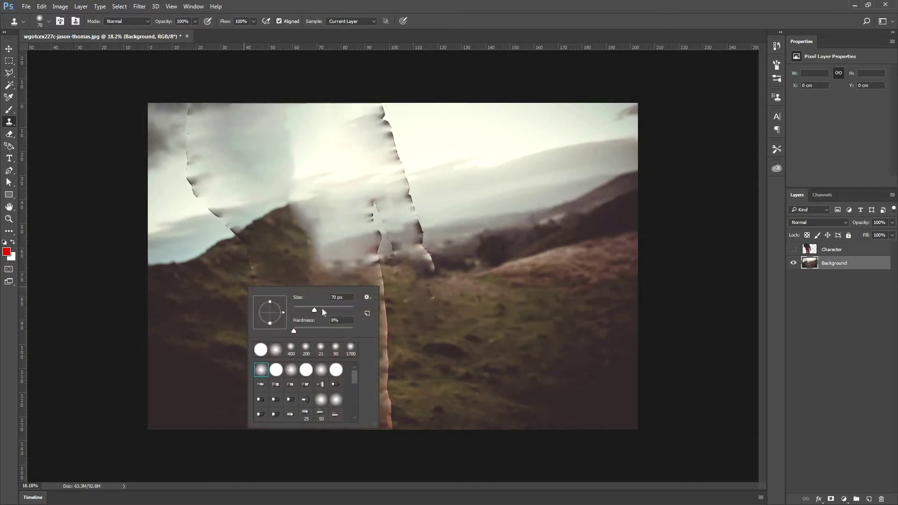
pyautogui.moveTo(323, 309); pyautogui.dragTo(333, 314)
pyautogui.moveTo(348, 309); pyautogui.dragTo(349, 310)
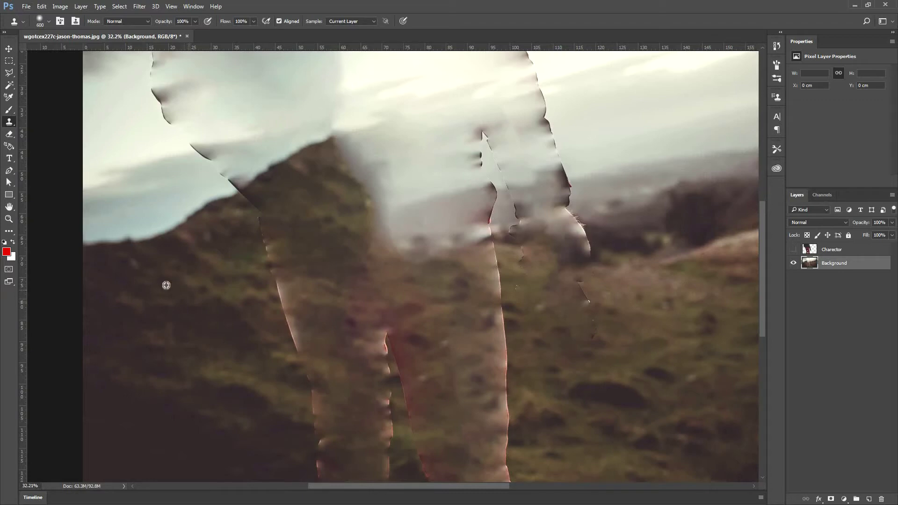
# - Clone hillside texture over the leftover outer edge of the man's left leg
pyautogui.scroll(-2, 174, 282)
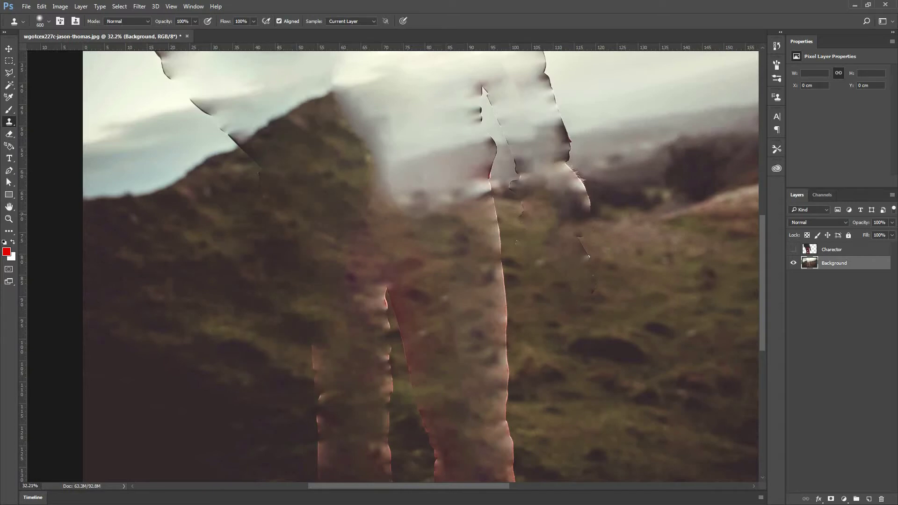
pyautogui.scroll(-2, 281, 215)
pyautogui.moveTo(313, 339); pyautogui.dragTo(319, 369)
pyautogui.hscroll(1, 378, 292)
pyautogui.click(378, 292)
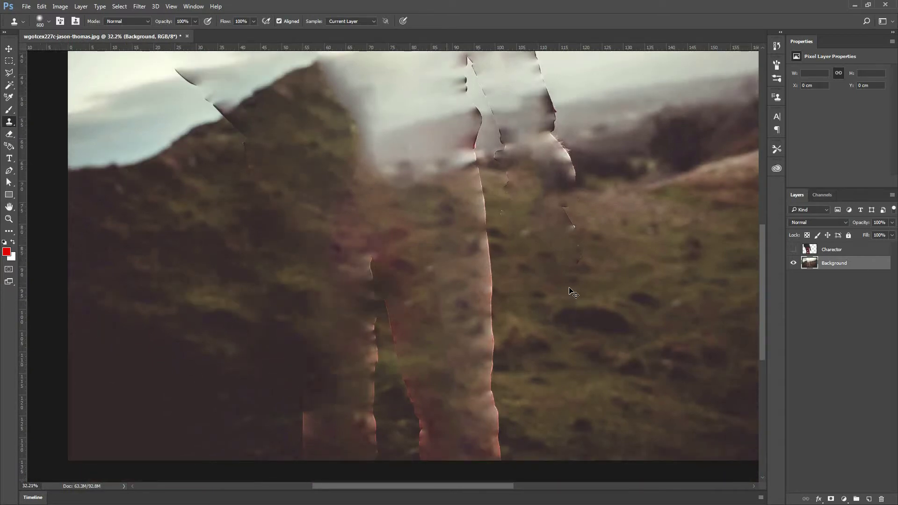
# - Sample clean grass and clone it down over the leftover outer edge of the man's right leg
pyautogui.hscroll(3, 571, 292)
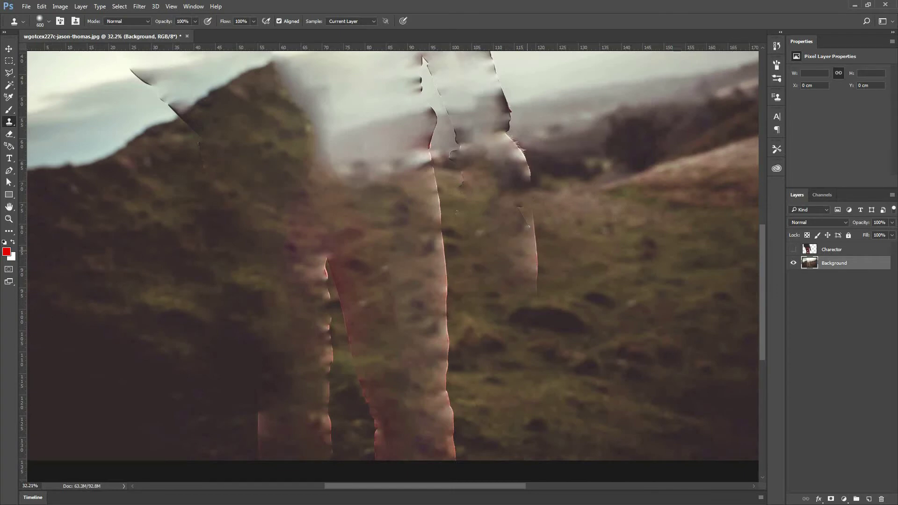
pyautogui.click(529, 252)
pyautogui.keyDown('alt'); pyautogui.click(526, 255); pyautogui.keyUp('alt')
pyautogui.moveTo(439, 218); pyautogui.dragTo(447, 395)
pyautogui.scroll(-4, 522, 287)
# - Clone sampled grass over the reddish remnants between the legs and along the lower legs down to the photo's bottom edge
pyautogui.keyDown('alt'); pyautogui.click(484, 340); pyautogui.keyUp('alt')
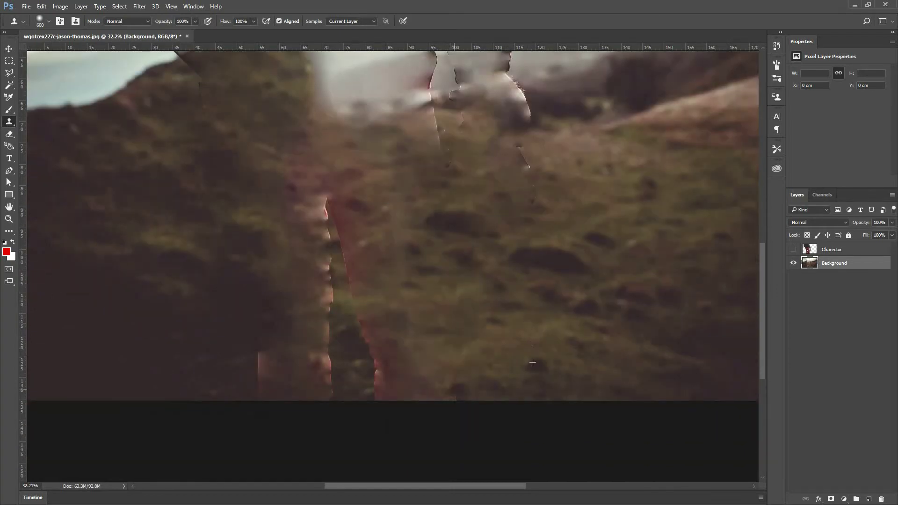
pyautogui.moveTo(365, 213); pyautogui.dragTo(355, 305)
pyautogui.keyDown('alt'); pyautogui.click(512, 266); pyautogui.keyUp('alt')
pyautogui.moveTo(299, 208); pyautogui.dragTo(322, 223)
pyautogui.keyDown('alt'); pyautogui.click(216, 250); pyautogui.keyUp('alt')
pyautogui.moveTo(260, 349)
pyautogui.mouseDown()
pyautogui.moveTo(298, 355)
pyautogui.moveTo(341, 318)
pyautogui.moveTo(348, 288)
pyautogui.mouseUp()
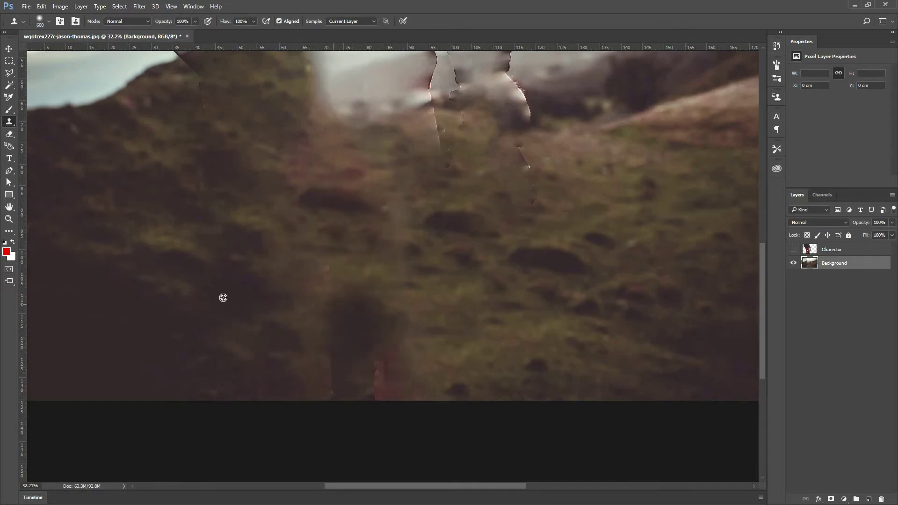
pyautogui.moveTo(382, 375); pyautogui.dragTo(390, 380)
pyautogui.keyDown('alt'); pyautogui.click(502, 276); pyautogui.keyUp('alt')
pyautogui.moveTo(353, 225); pyautogui.dragTo(398, 231)
# - Clone out the remaining torso and arm edges, and extend the hillside across the blurred gap toward the valley
pyautogui.scroll(5, 393, 262)
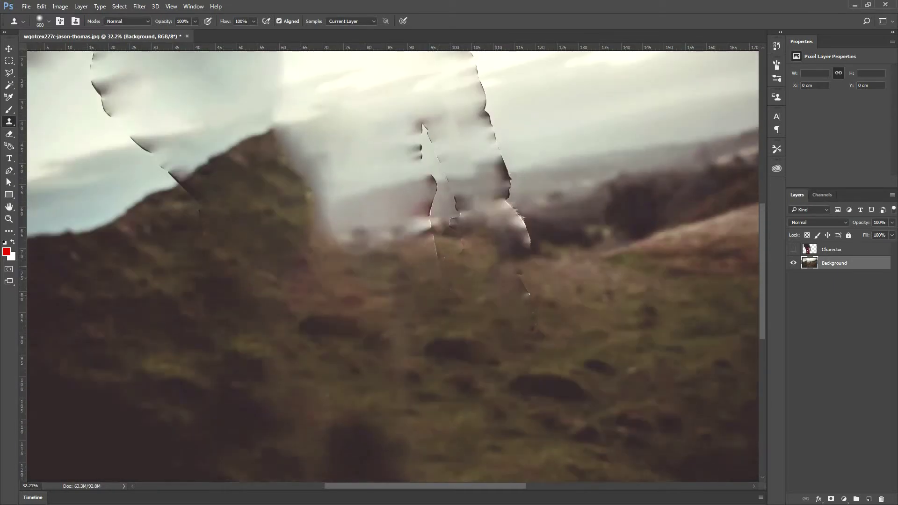
pyautogui.scroll(2, 546, 255)
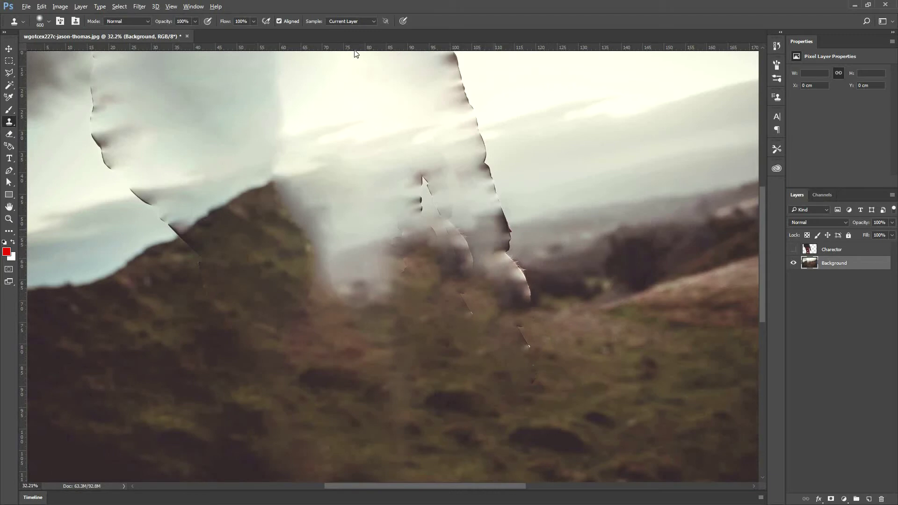
pyautogui.scroll(2, 355, 54)
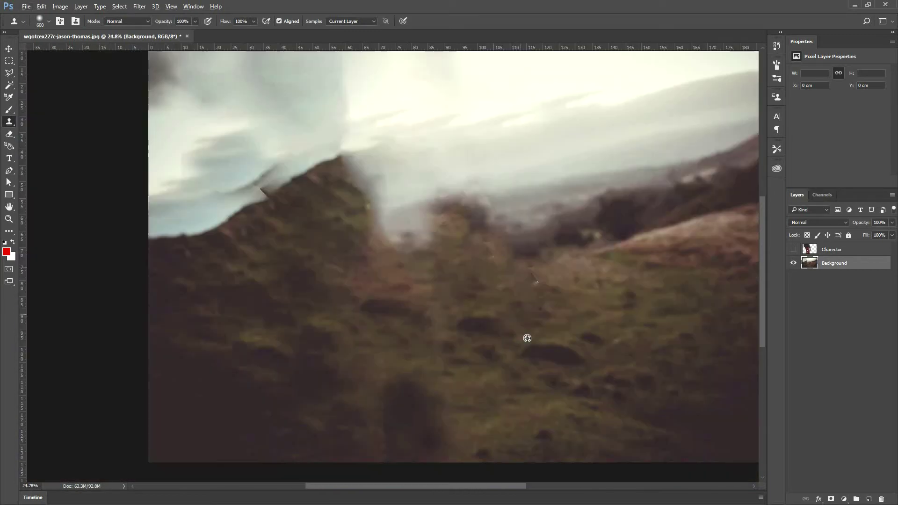
pyautogui.keyDown('alt'); pyautogui.click(528, 338); pyautogui.keyUp('alt')
pyautogui.moveTo(438, 224)
pyautogui.mouseDown()
pyautogui.moveTo(374, 185)
pyautogui.moveTo(390, 189)
pyautogui.mouseUp()
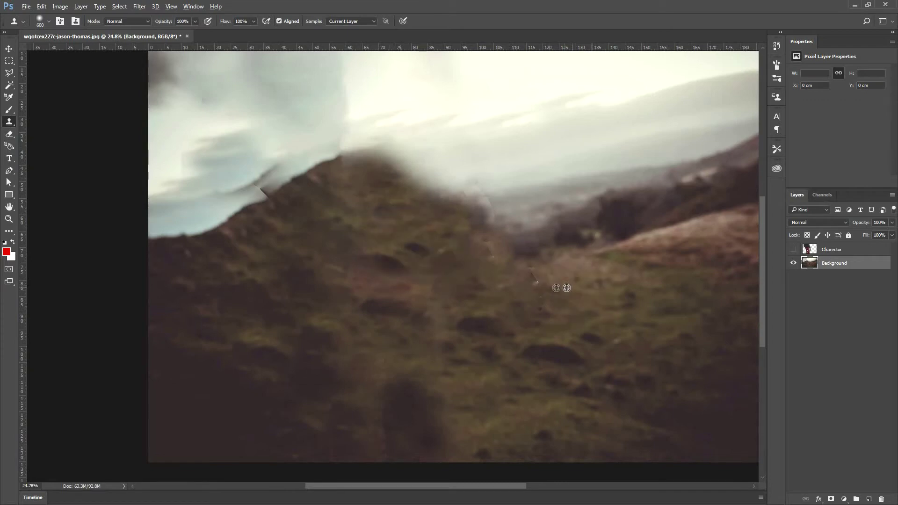
pyautogui.scroll(-2, 501, 285)
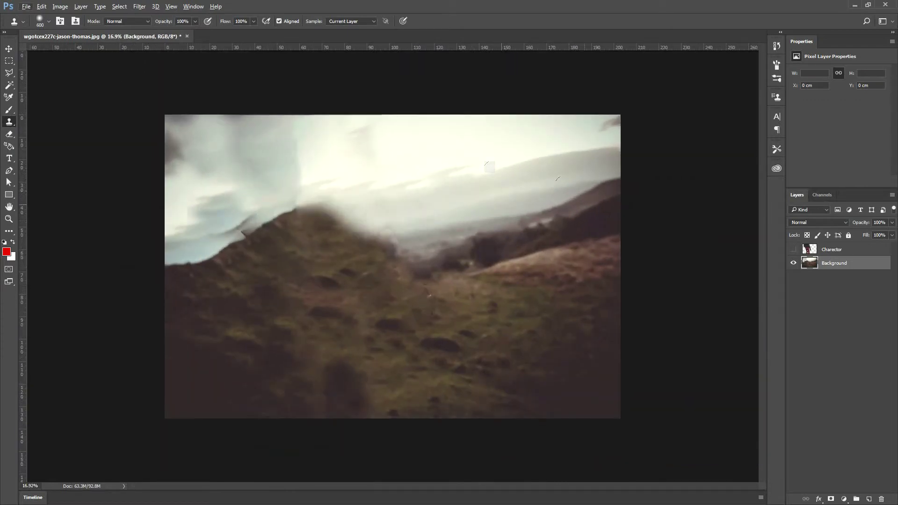
# - Show the Charector layer again and toggle the Background layer's visibility to compare the cutout with the cleaned background
pyautogui.click(794, 262)
pyautogui.click(794, 262)
pyautogui.click(794, 263)
pyautogui.click(794, 249)
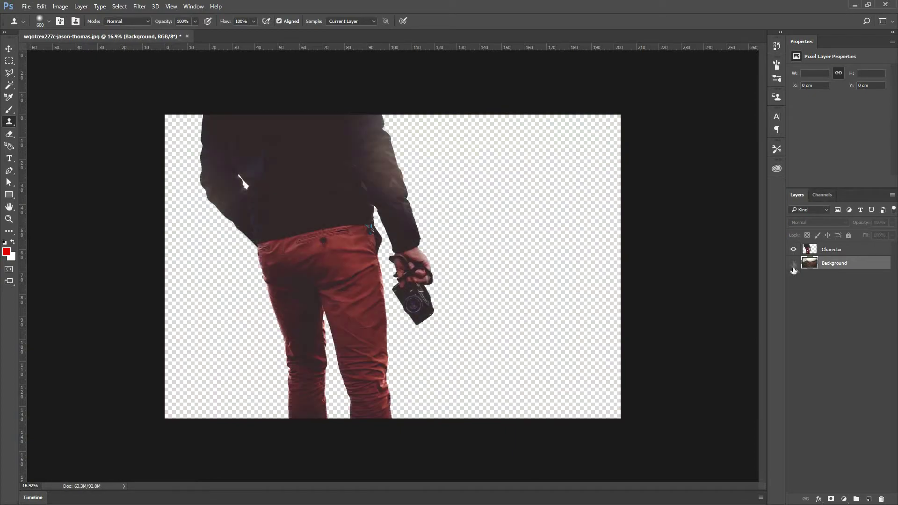
pyautogui.click(794, 263)
pyautogui.click(814, 267)
pyautogui.click(794, 262)
pyautogui.click(794, 263)
# - Switch to After Effects and start a new composition named Scene 4
pyautogui.click(456, 196)
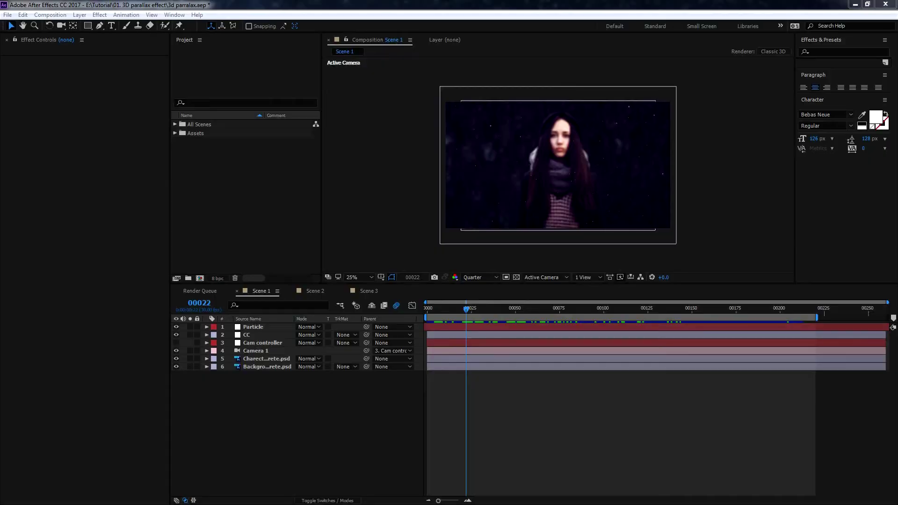
pyautogui.click(271, 7)
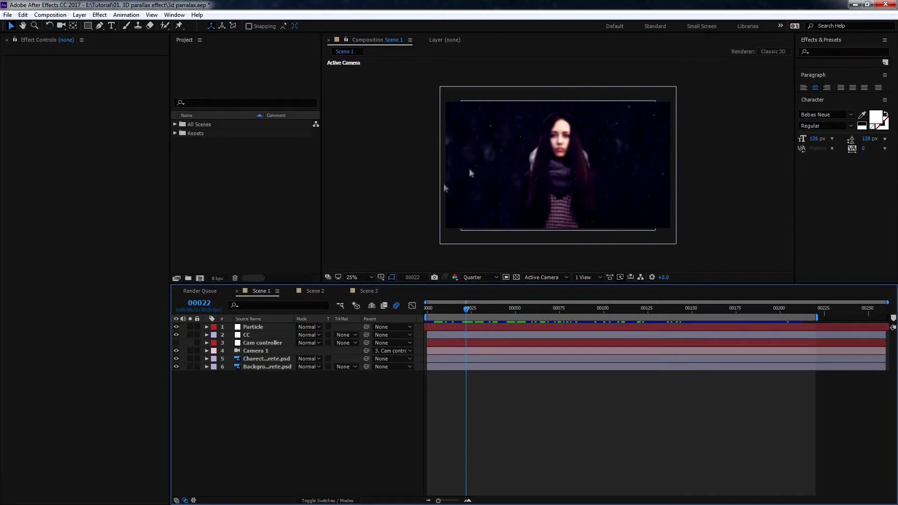
pyautogui.click(50, 14)
pyautogui.click(72, 25)
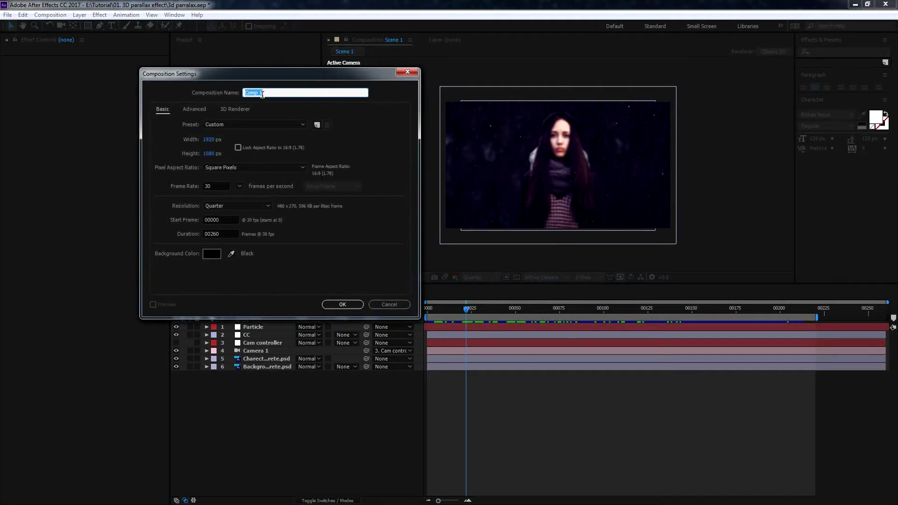
pyautogui.write('Sce')
pyautogui.press('Tab')
pyautogui.press('Tab')
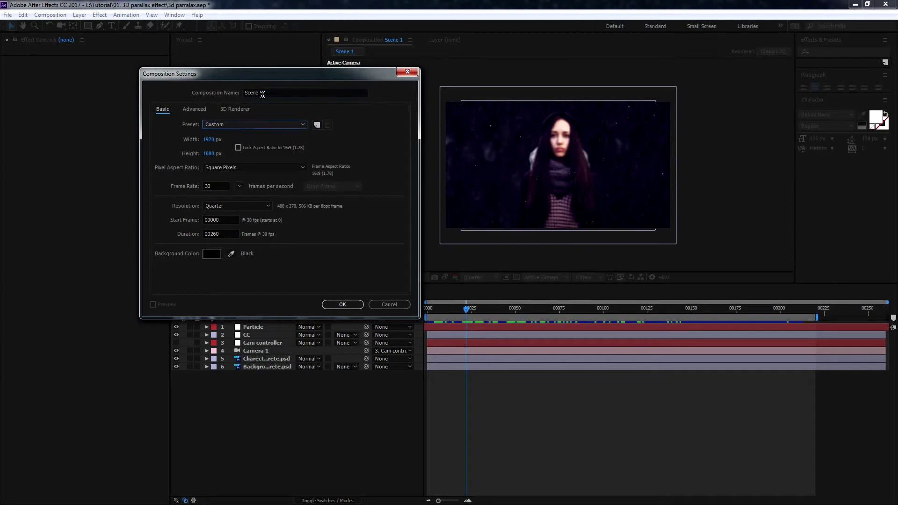
# - Create the composition at 1920 × 1080 px, 30 frames per second and a duration of 260 frames
pyautogui.click(210, 153)
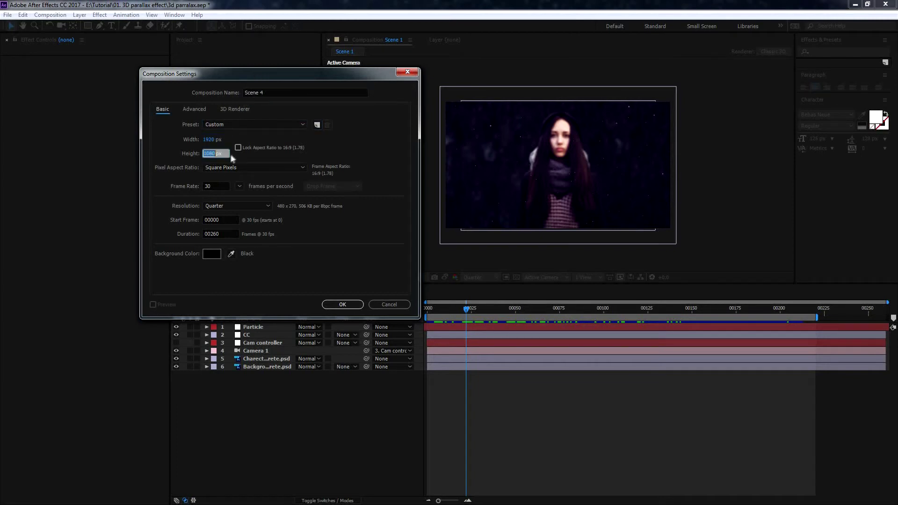
pyautogui.click(209, 186)
pyautogui.click(222, 234)
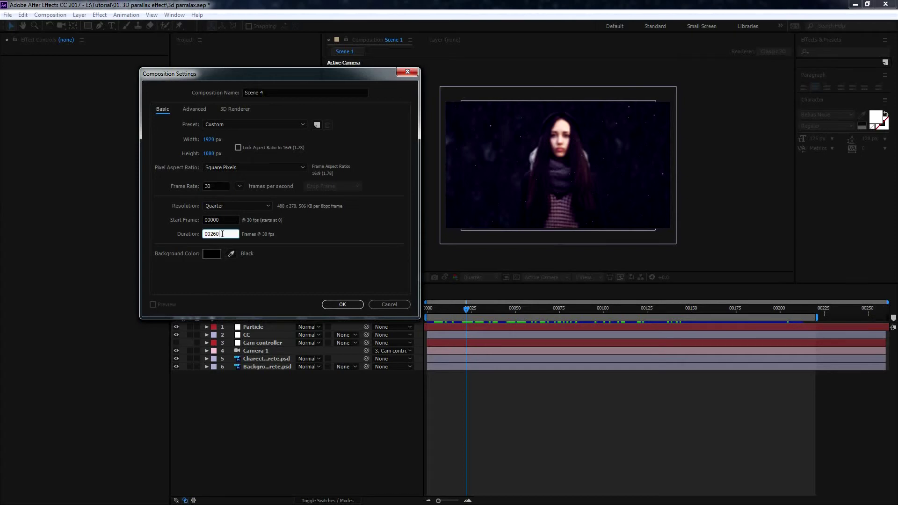
pyautogui.click(233, 245)
pyautogui.click(357, 305)
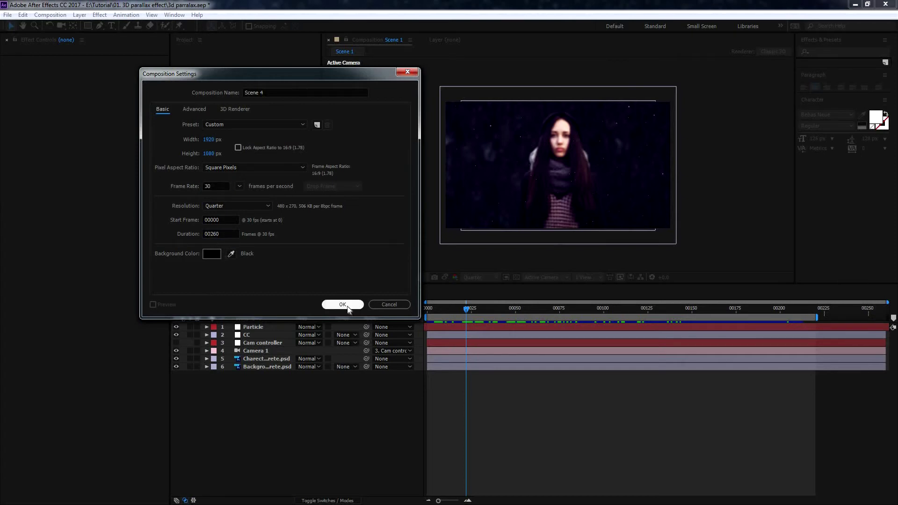
pyautogui.click(342, 304)
# - Start a file import into the project and choose the Photoshop file Separate 4 from the 01. 3D parallax effect folder
pyautogui.click(245, 184)
pyautogui.rightClick(245, 184)
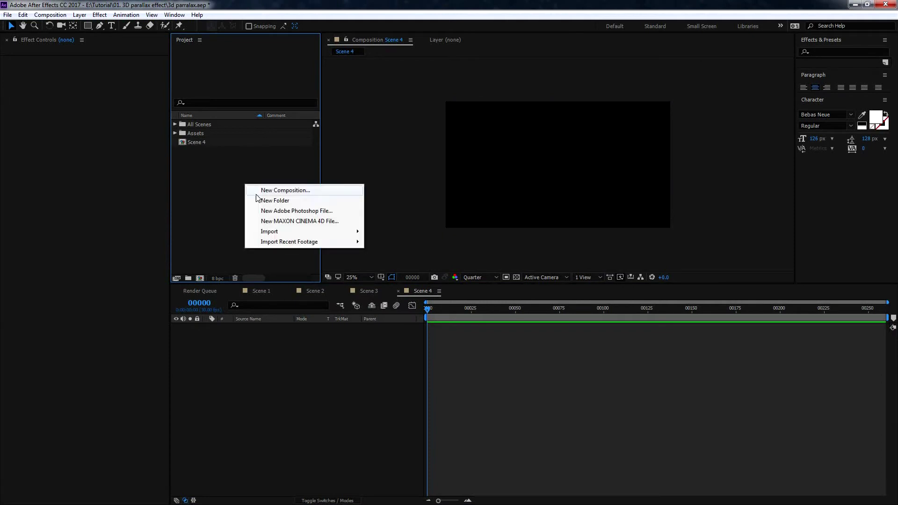
pyautogui.click(225, 190)
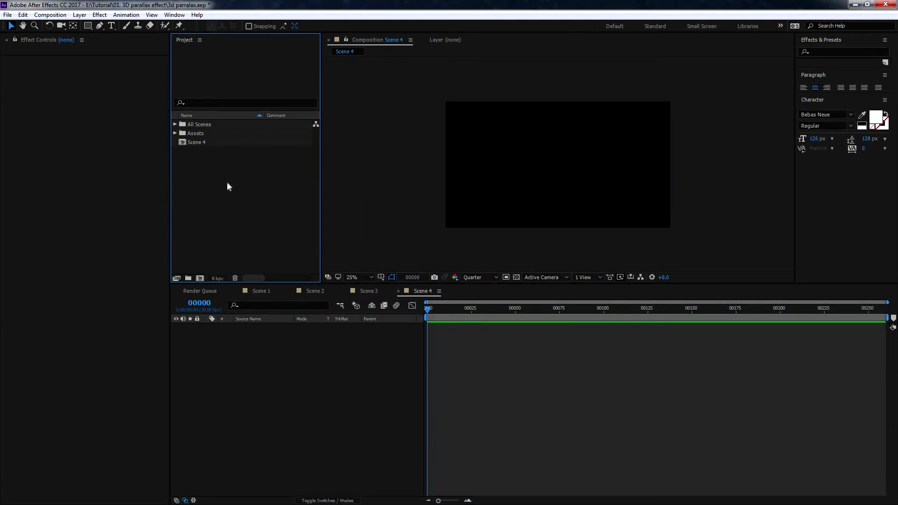
pyautogui.rightClick(227, 184)
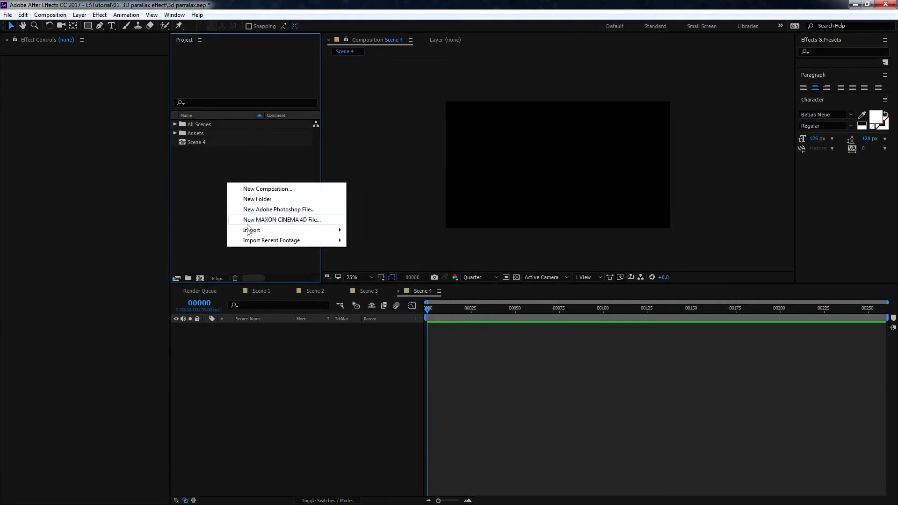
pyautogui.moveTo(281, 230)
pyautogui.click(372, 230)
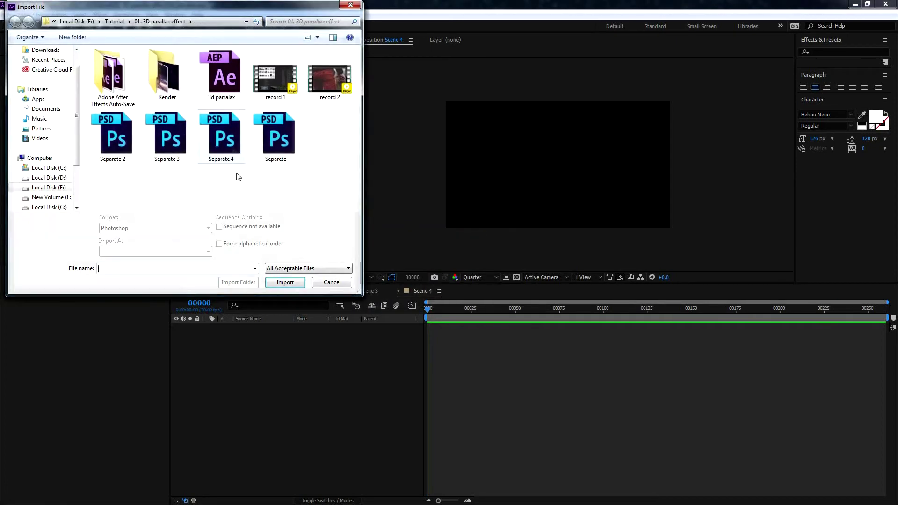
pyautogui.click(239, 134)
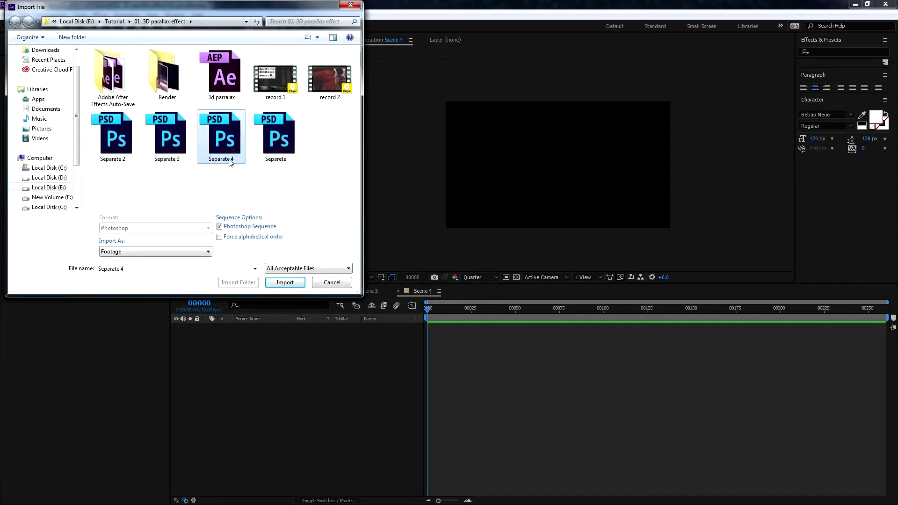
# - Turn off Photoshop Sequence and import Separate 4 with the import kind set to Composition
pyautogui.click(219, 227)
pyautogui.click(123, 252)
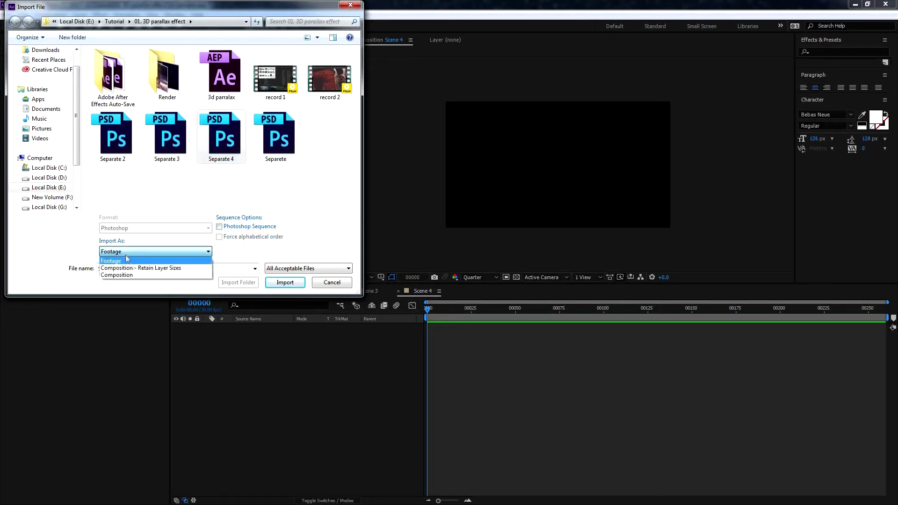
pyautogui.click(136, 275)
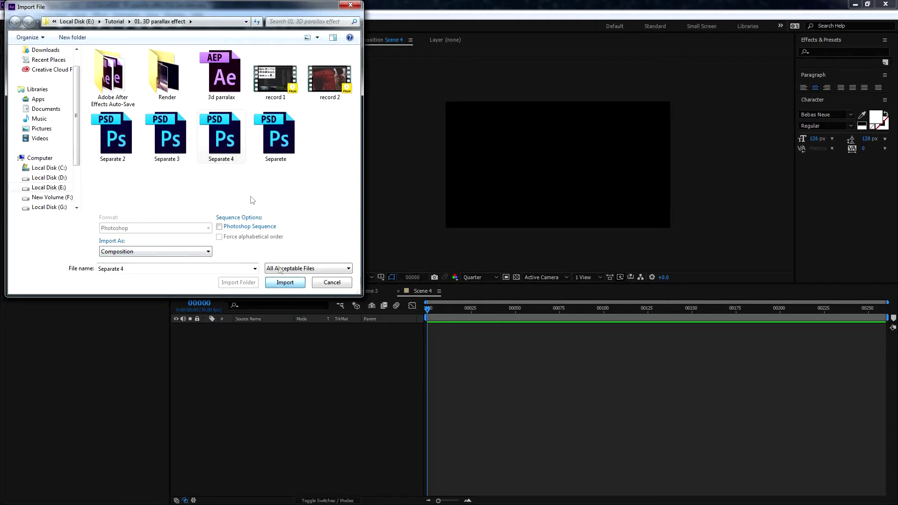
pyautogui.click(285, 282)
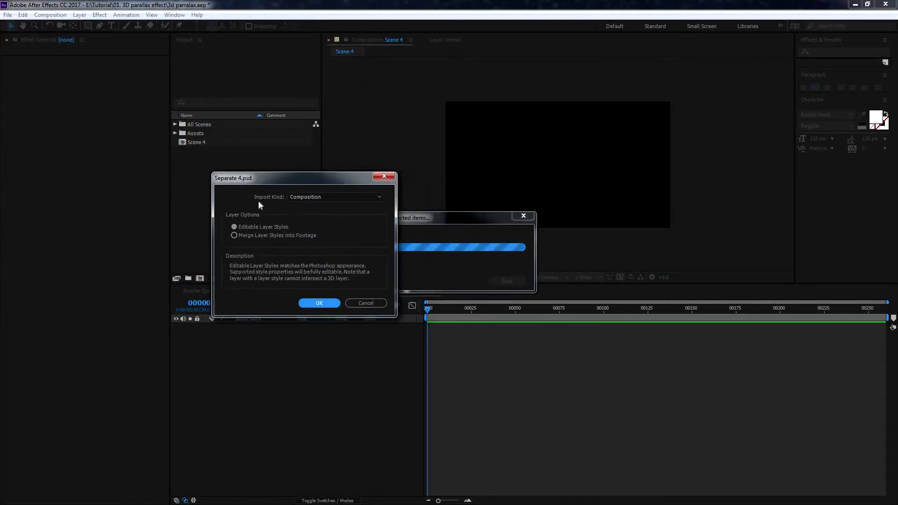
pyautogui.moveTo(281, 182)
pyautogui.mouseDown()
pyautogui.moveTo(278, 165)
pyautogui.moveTo(271, 172)
pyautogui.mouseUp()
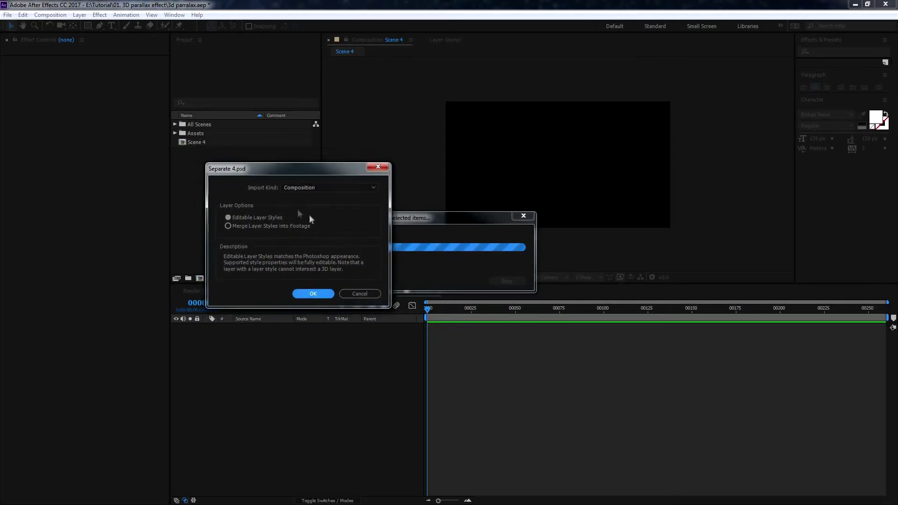
pyautogui.click(309, 188)
pyautogui.click(311, 209)
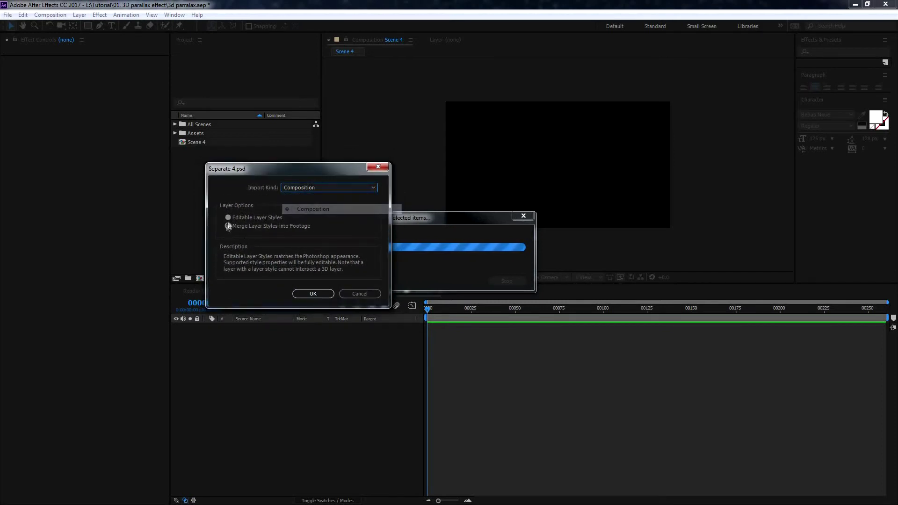
pyautogui.click(313, 294)
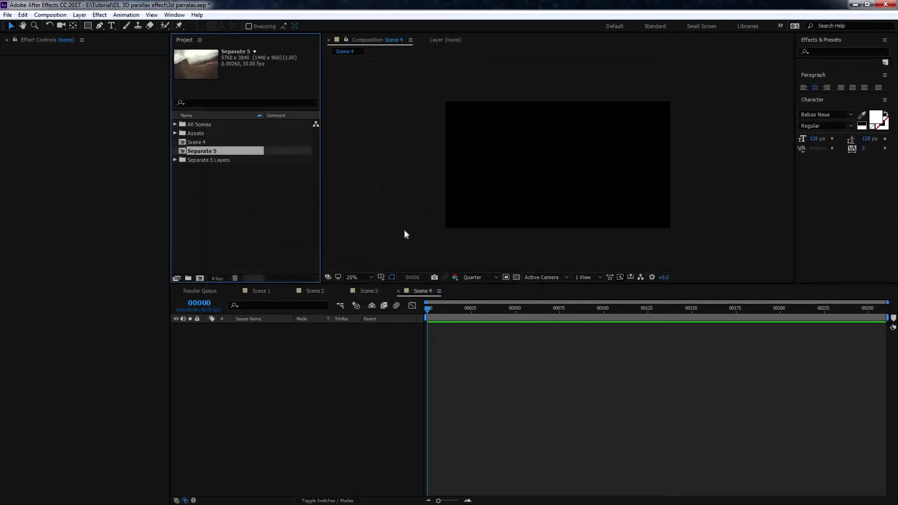
# - Open the Separate 4 composition, make Layer 0 copy visible, and toggle Layer 0's visibility to check the separation
pyautogui.doubleClick(213, 151)
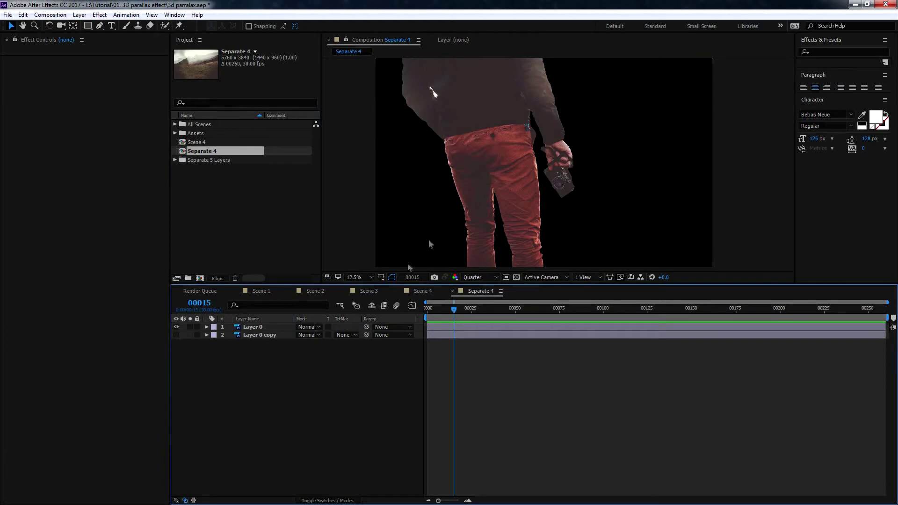
pyautogui.click(176, 335)
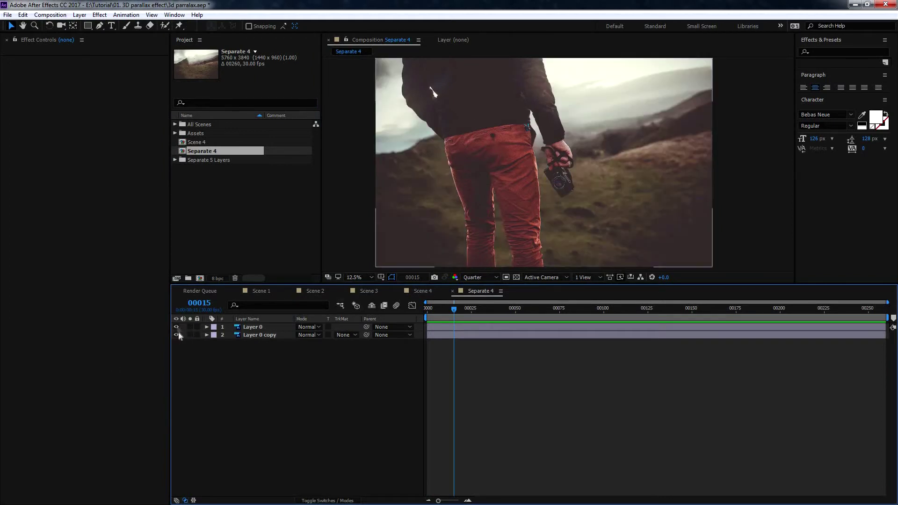
pyautogui.click(177, 327)
pyautogui.click(176, 328)
# - Copy both layers of Separate 4, close that composition and paste them into Scene 4
pyautogui.moveTo(269, 359); pyautogui.dragTo(251, 333)
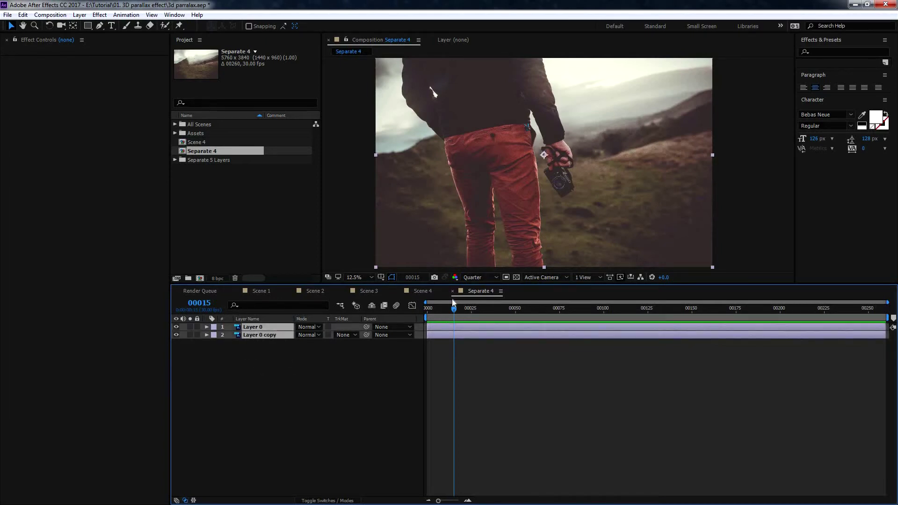
pyautogui.hotkey('ctrl', 'c')
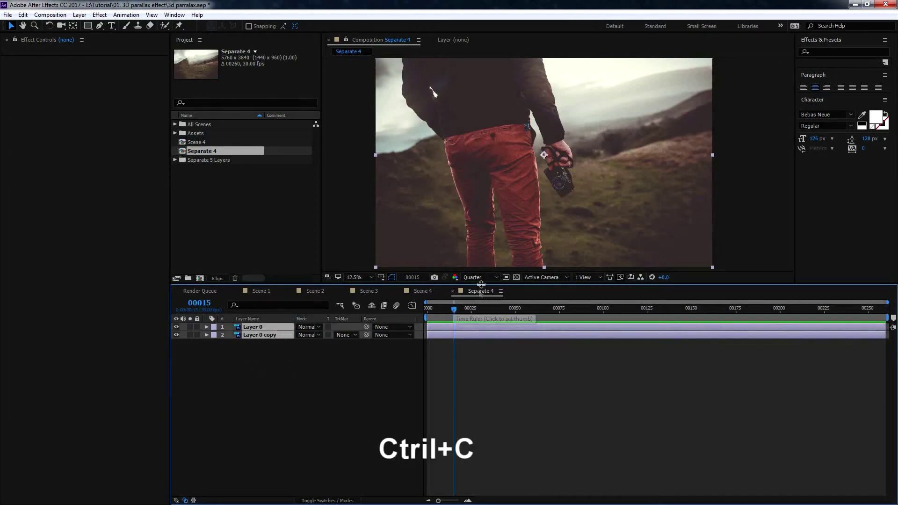
pyautogui.click(453, 292)
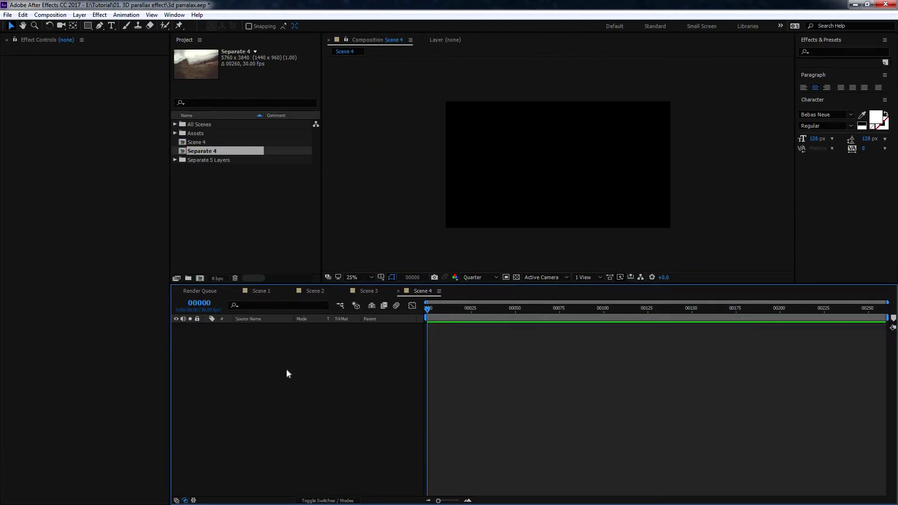
pyautogui.hotkey('ctrl', 'v')
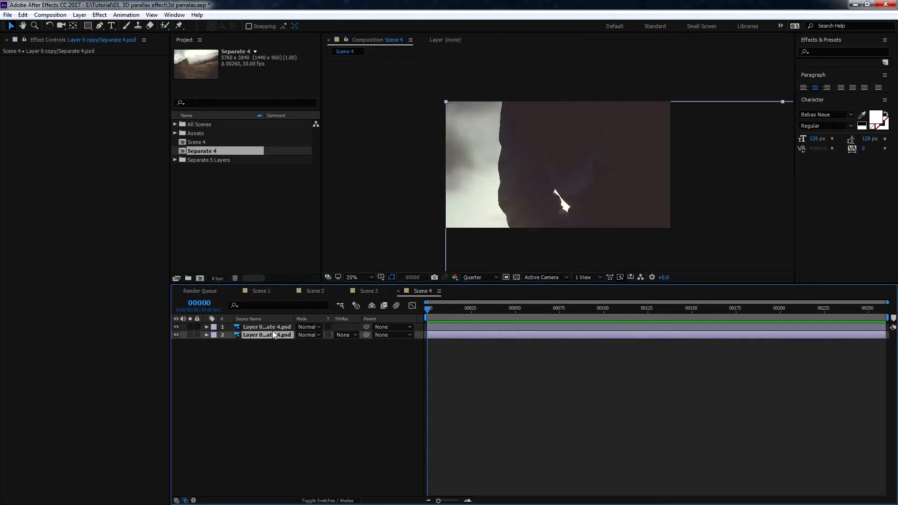
# - Scale both pasted layers down to about 35% and reposition them so the photo just covers the Scene 4 frame
pyautogui.keyDown('shift'); pyautogui.click(262, 329); pyautogui.keyUp('shift')
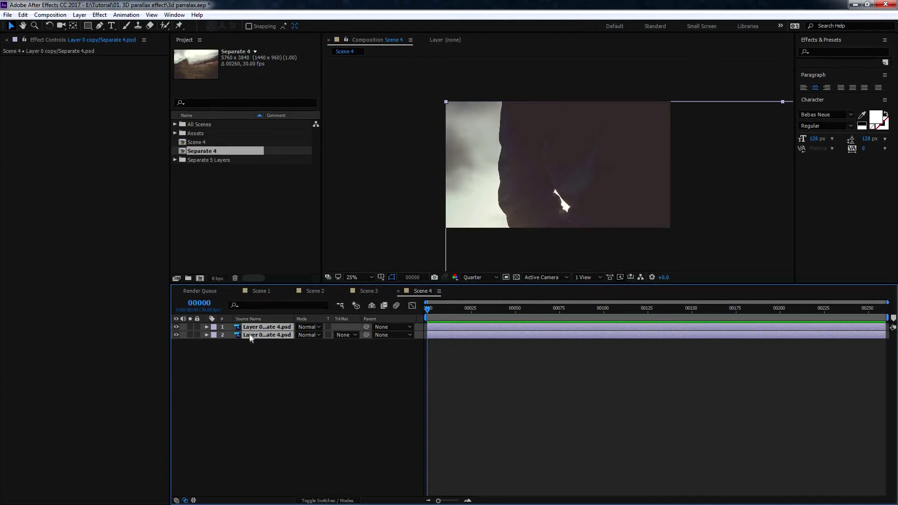
pyautogui.press('s')
pyautogui.moveTo(310, 335); pyautogui.dragTo(286, 335)
pyautogui.moveTo(669, 259); pyautogui.dragTo(449, 111)
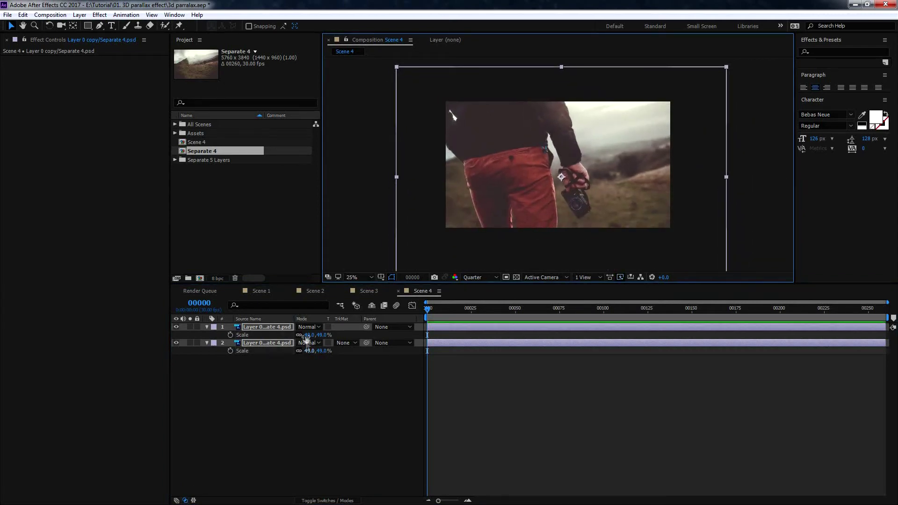
pyautogui.moveTo(307, 335); pyautogui.dragTo(301, 335)
pyautogui.moveTo(605, 217); pyautogui.dragTo(605, 206)
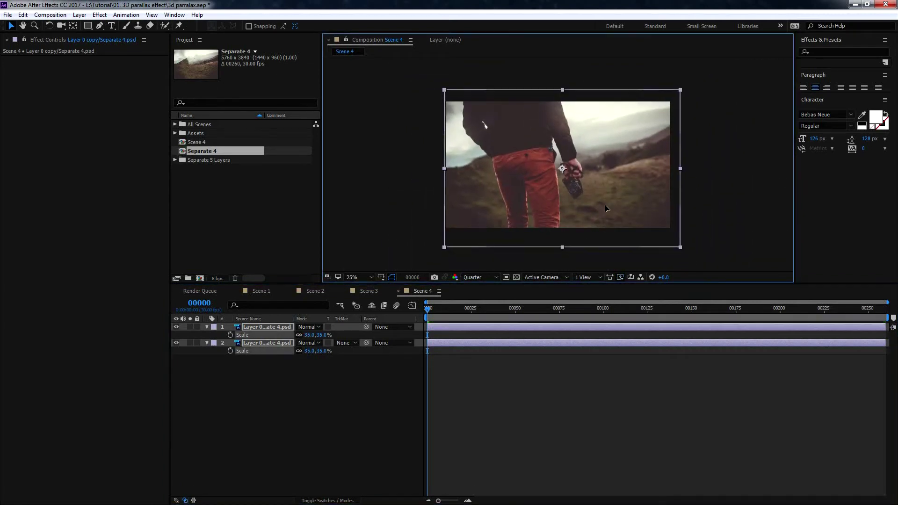
pyautogui.moveTo(605, 205); pyautogui.dragTo(606, 204)
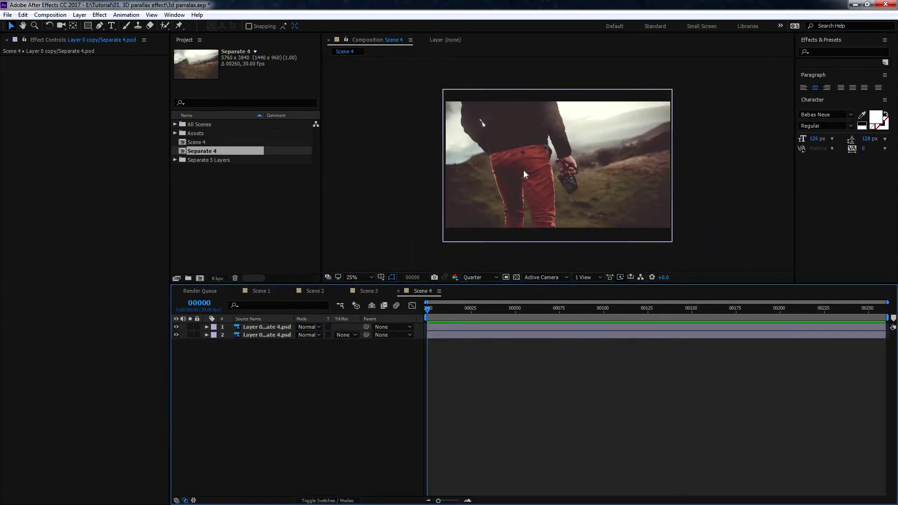
# - Display the layer switches in the timeline and turn both photo layers into 3D layers
pyautogui.click(271, 335)
pyautogui.click(276, 327)
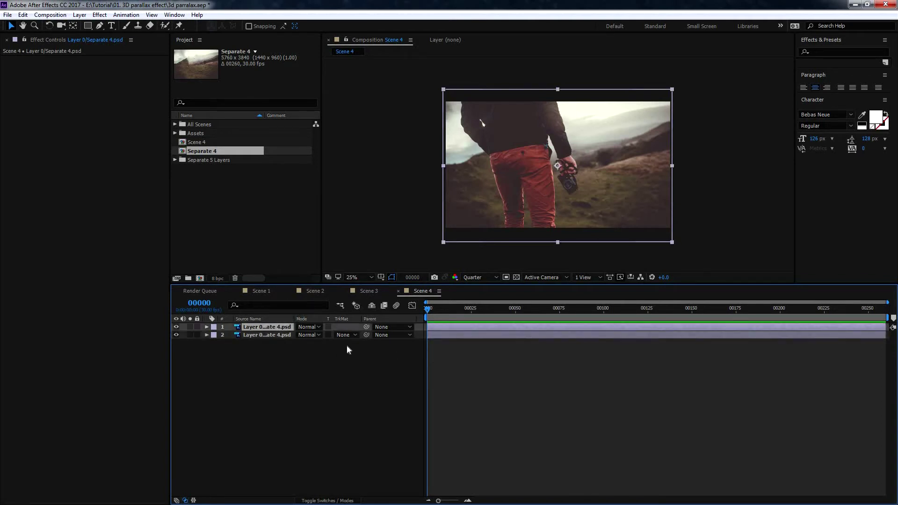
pyautogui.click(347, 346)
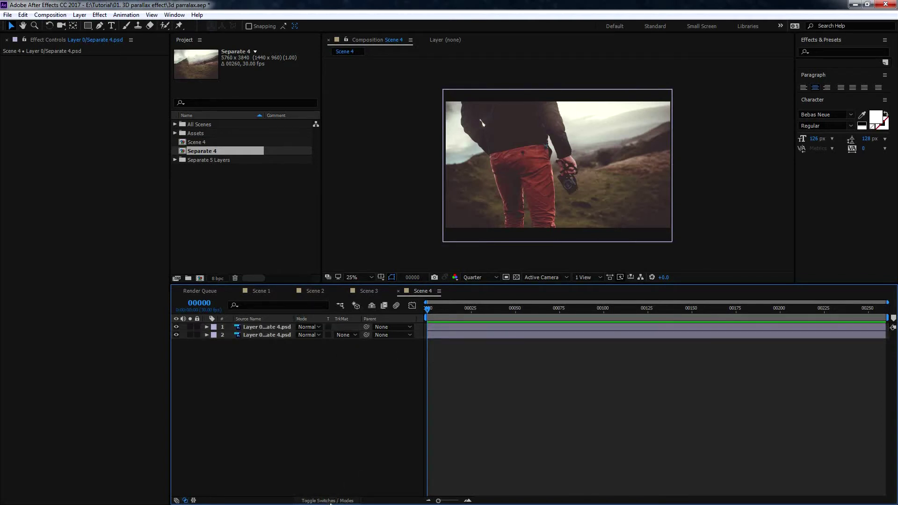
pyautogui.click(330, 501)
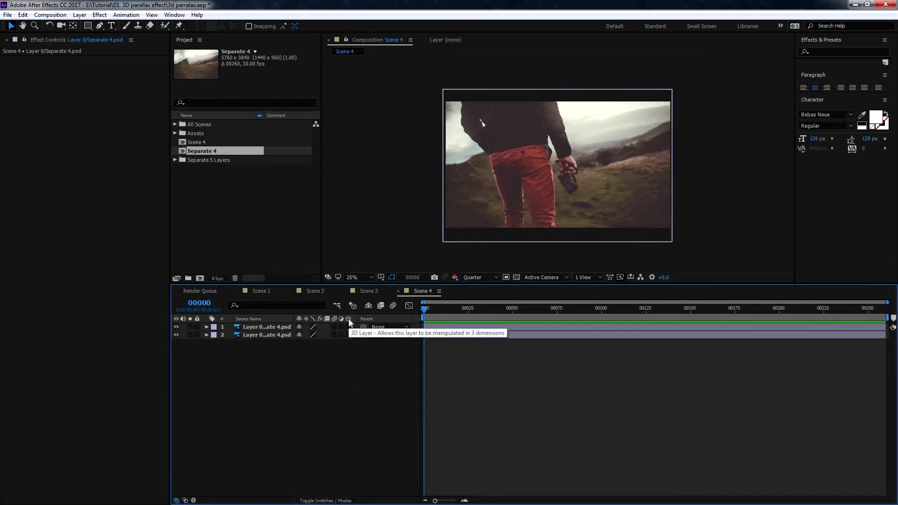
pyautogui.moveTo(348, 327); pyautogui.dragTo(350, 336)
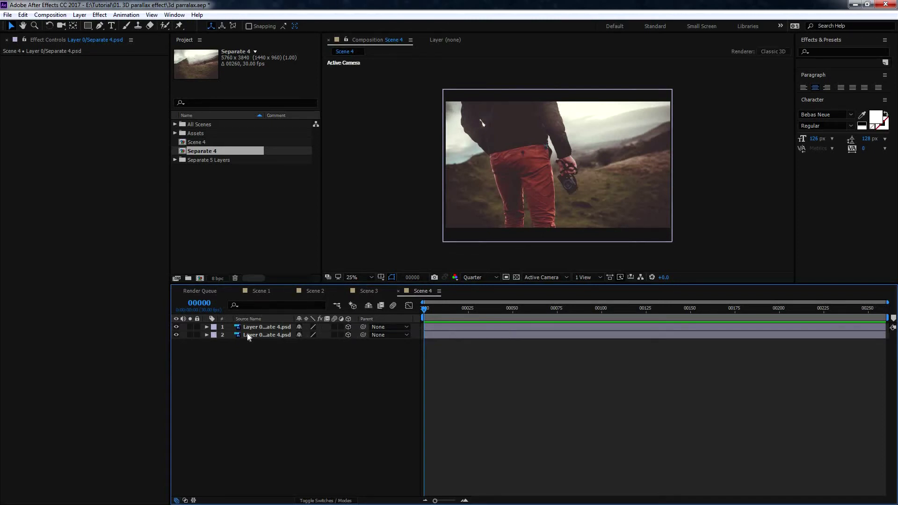
pyautogui.hotkey('ctrl', 'a')
pyautogui.scroll(2, 564, 210)
pyautogui.moveTo(565, 210); pyautogui.dragTo(563, 189)
pyautogui.scroll(-2, 562, 189)
pyautogui.click(352, 362)
pyautogui.click(272, 327)
pyautogui.click(273, 334)
pyautogui.click(276, 359)
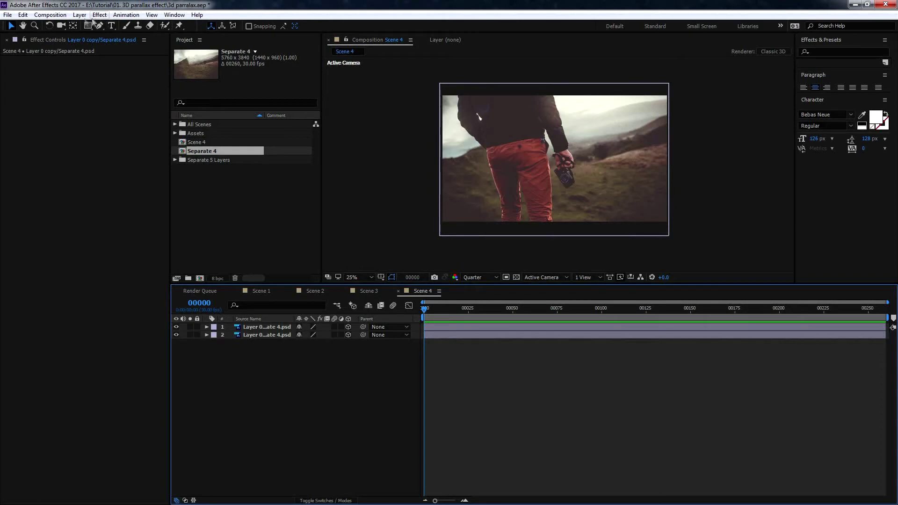
# - Add a two-node camera to Scene 4 using the 35mm preset
pyautogui.click(79, 14)
pyautogui.moveTo(225, 26)
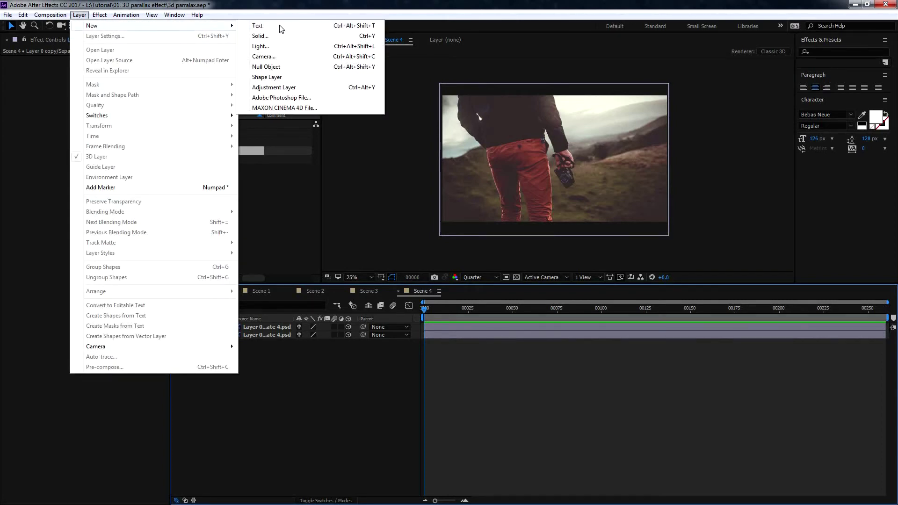
pyautogui.click(263, 56)
pyautogui.click(312, 163)
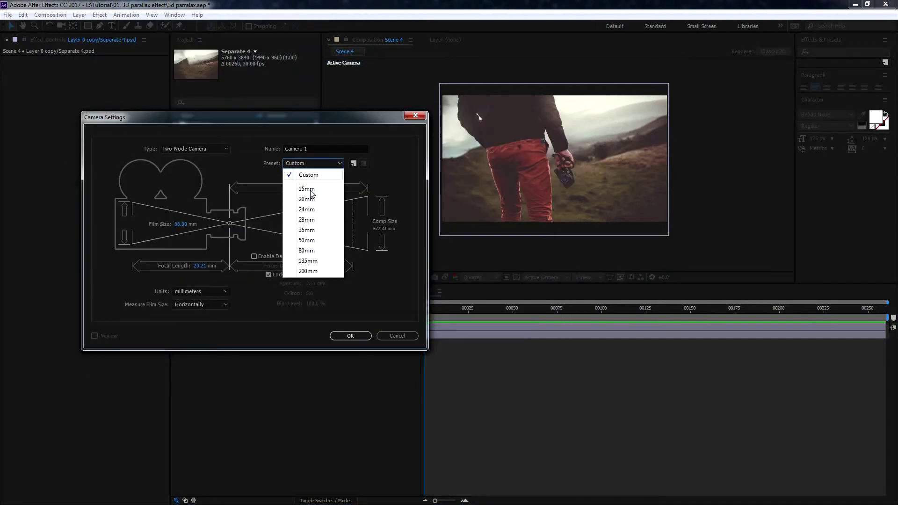
pyautogui.click(309, 230)
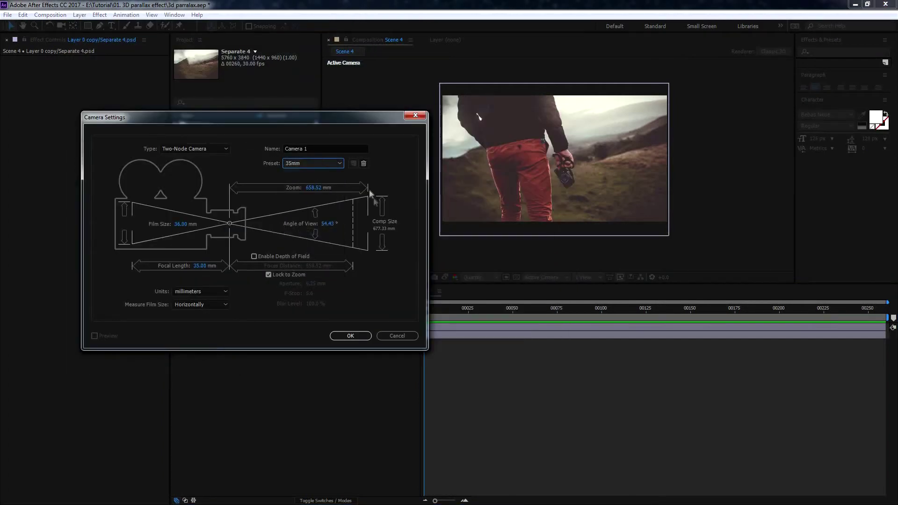
pyautogui.press('Return')
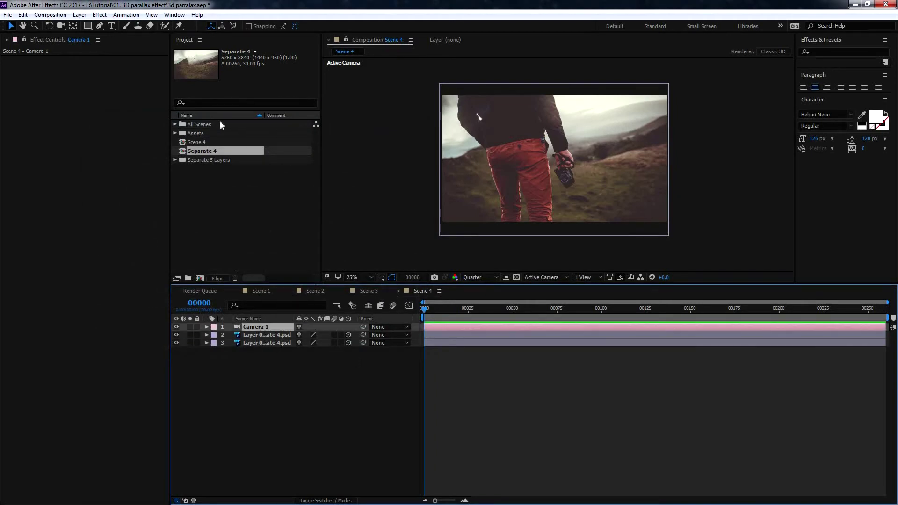
# - Add a null object to Scene 4, name it Cam controller and make it a 3D layer
pyautogui.click(79, 15)
pyautogui.moveTo(222, 27)
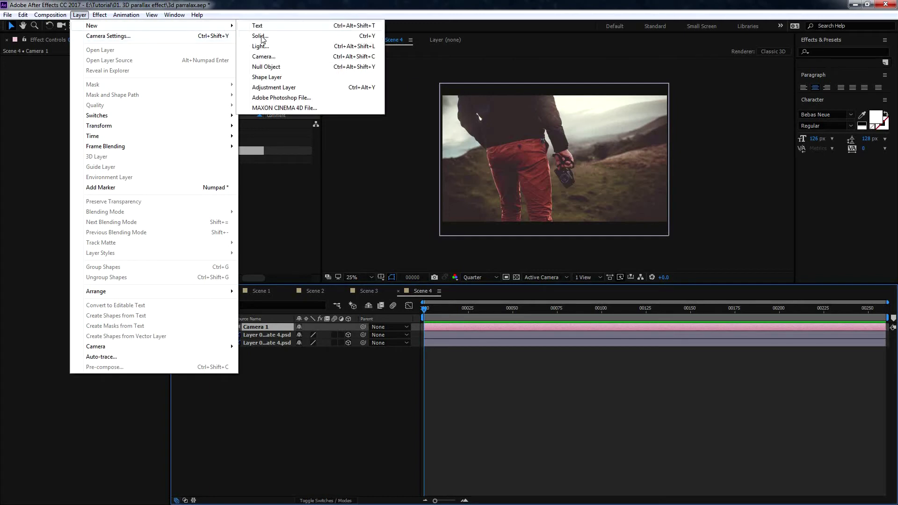
pyautogui.click(266, 67)
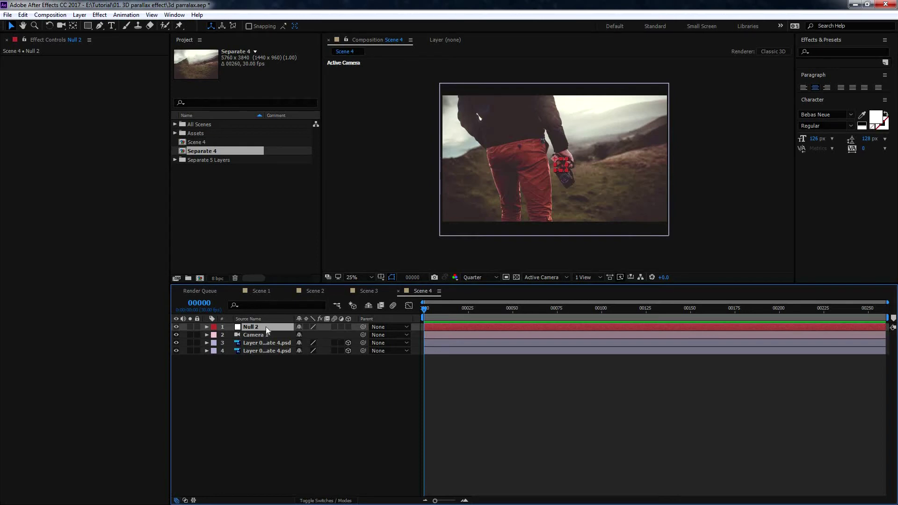
pyautogui.press('Return')
pyautogui.write('Cam controller')
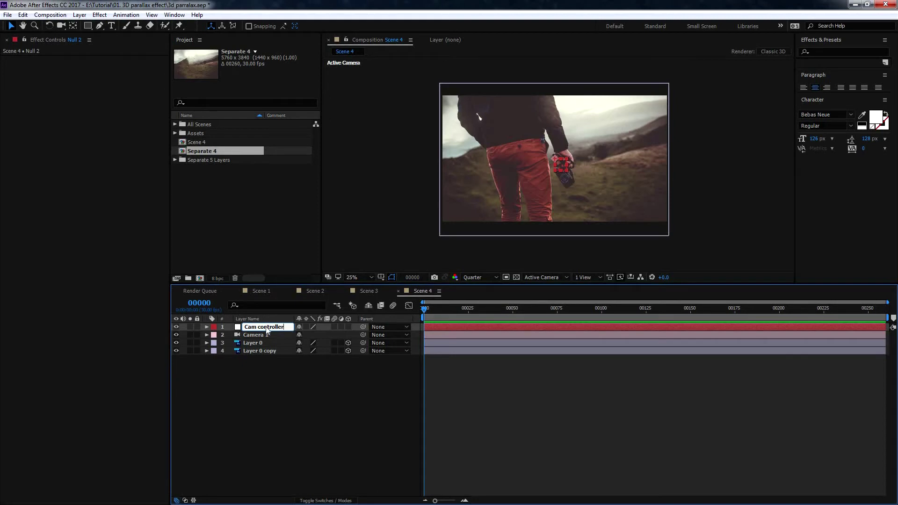
pyautogui.press('Return')
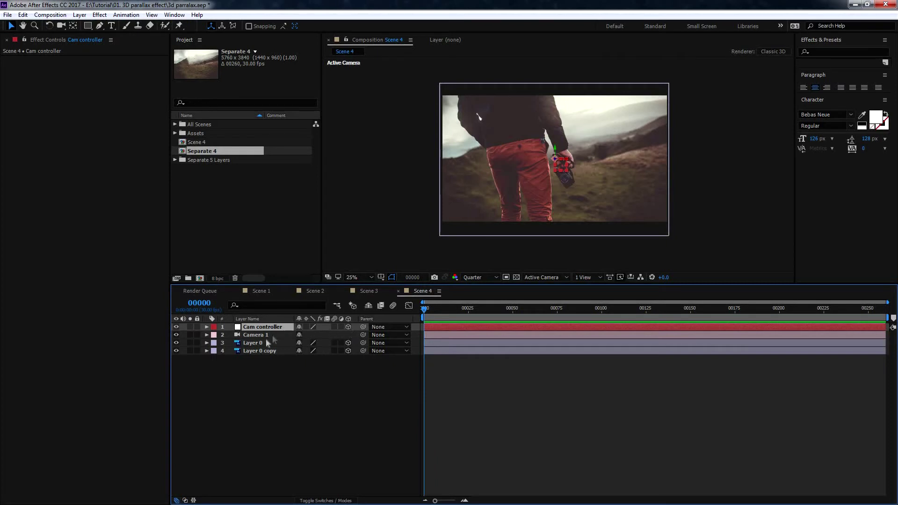
# - Parent Camera 1 to the Cam controller null
pyautogui.click(266, 336)
pyautogui.moveTo(363, 336); pyautogui.dragTo(262, 325)
pyautogui.click(262, 324)
# - Try moving the Cam controller along Z to about 187 and rotating it around Y, undoing each change
pyautogui.click(258, 325)
pyautogui.press('p')
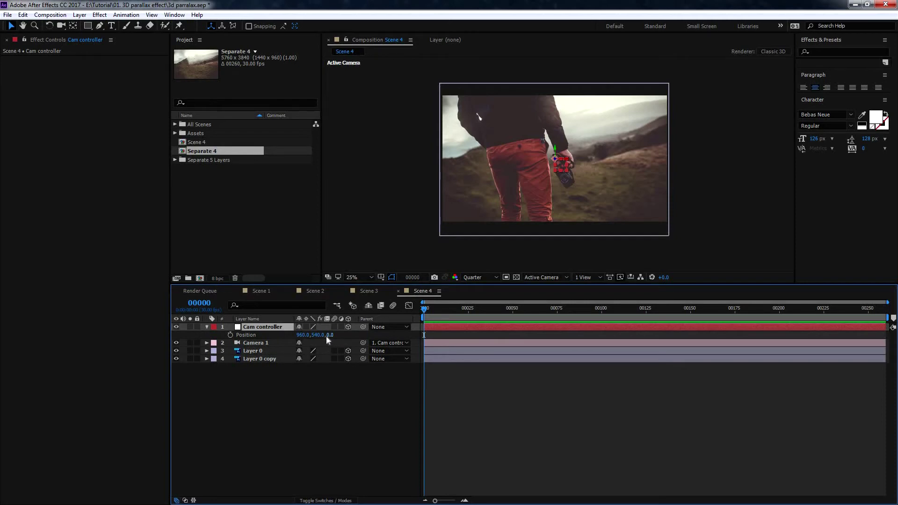
pyautogui.moveTo(332, 337); pyautogui.dragTo(399, 346)
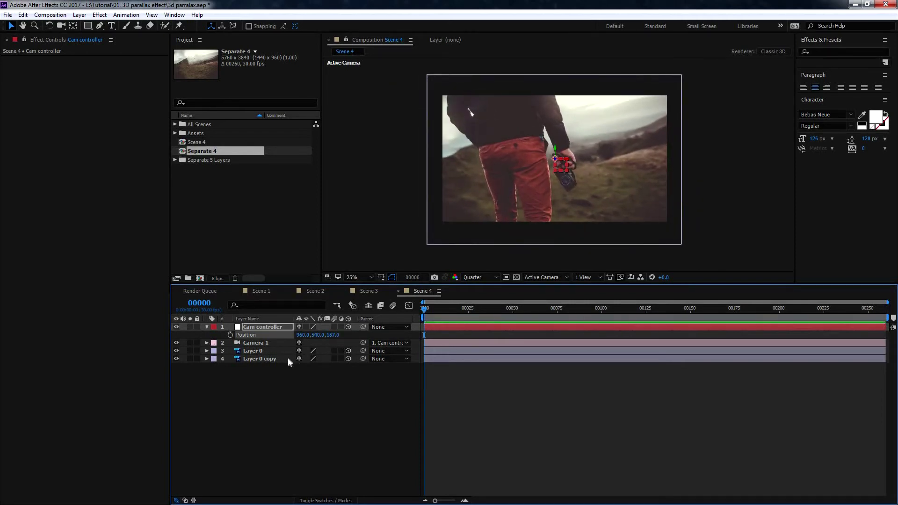
pyautogui.hotkey('ctrl', 'z')
pyautogui.hotkey('shift', 'r')
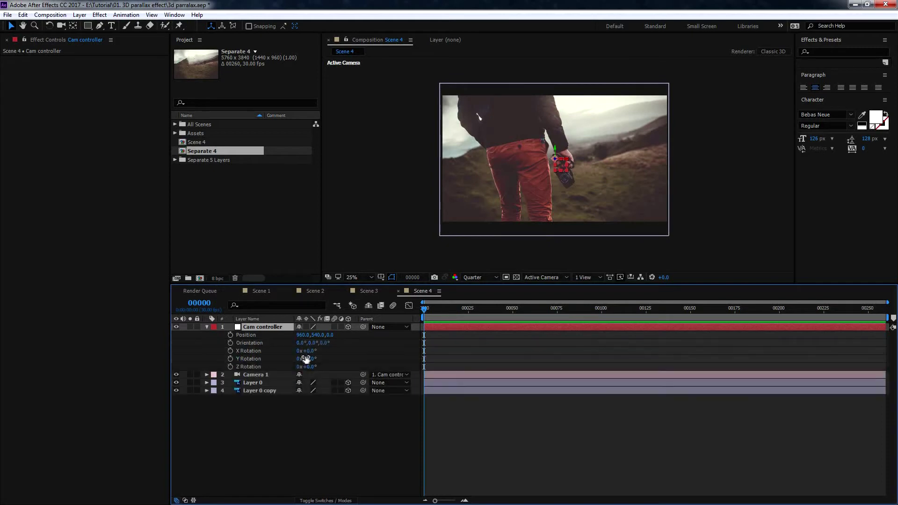
pyautogui.moveTo(305, 359); pyautogui.dragTo(338, 362)
pyautogui.hotkey('ctrl', 'z')
pyautogui.click(265, 375)
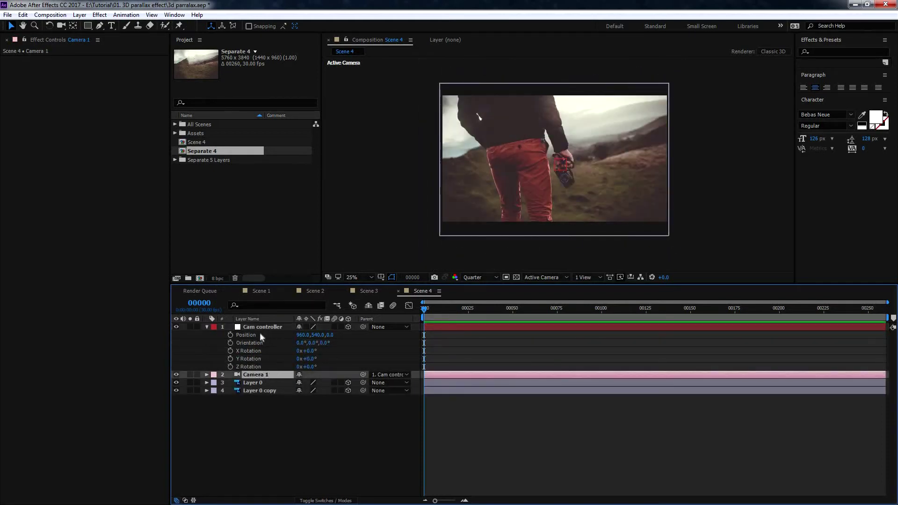
pyautogui.click(270, 327)
pyautogui.press('p')
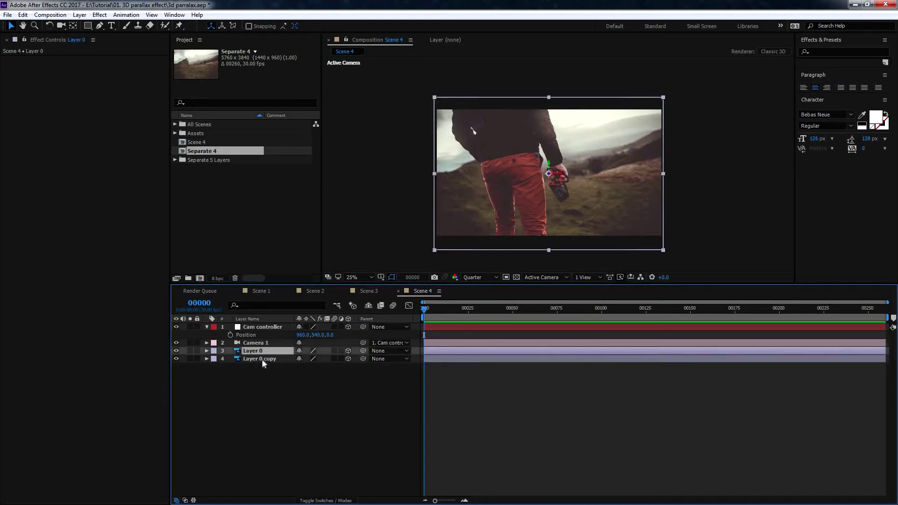
# - Rename Layer 0, which holds the man, as Charecter
pyautogui.click(262, 359)
pyautogui.click(261, 352)
pyautogui.press('Return')
pyautogui.write('Charecter')
pyautogui.press('Return')
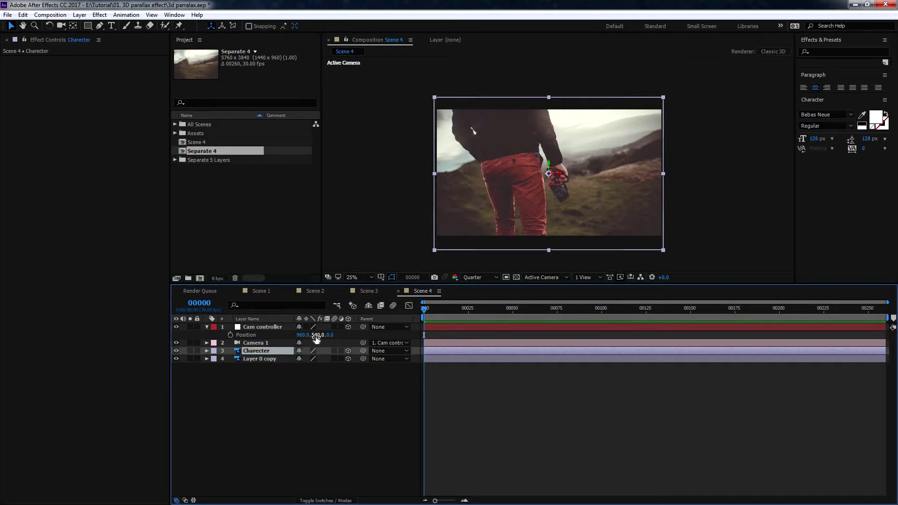
# - Rename the Layer 0 copy layer as Background
pyautogui.hotkey('ctrl', 'Down')
pyautogui.press('Return')
pyautogui.write('Backgro')
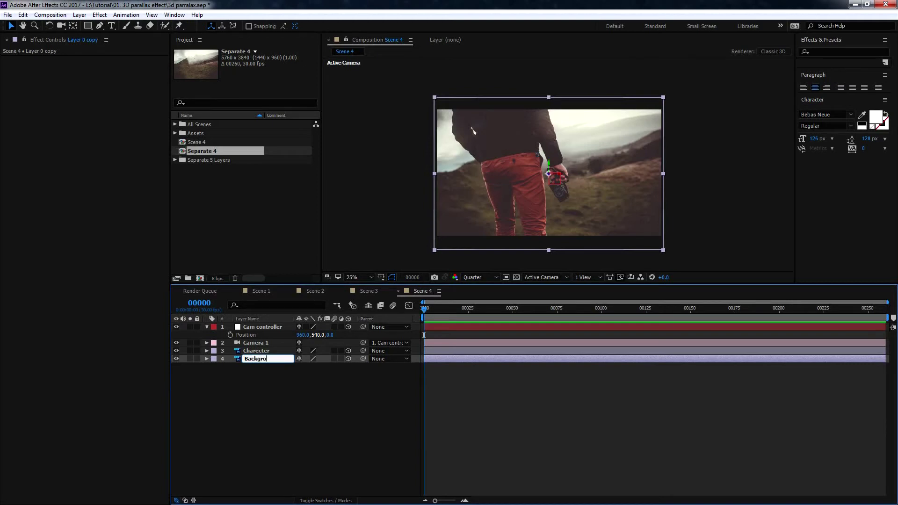
pyautogui.write('und')
pyautogui.press('Return')
pyautogui.click(280, 421)
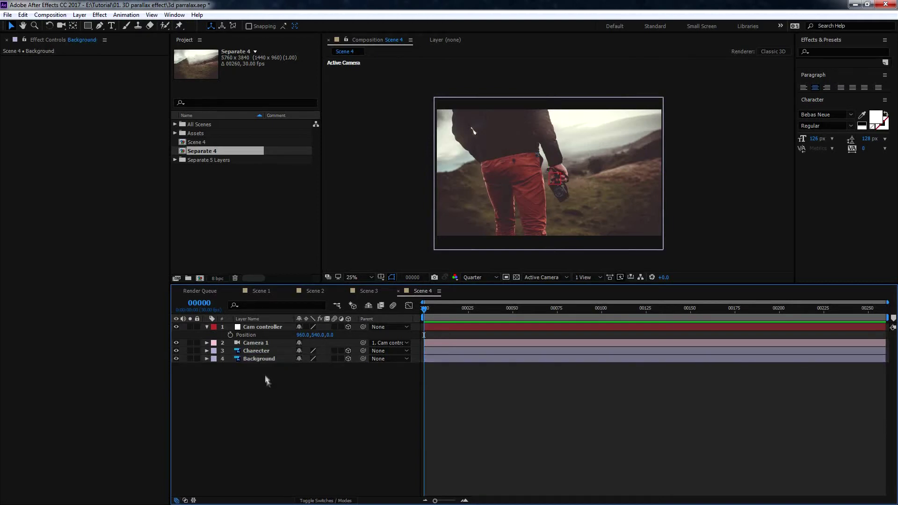
# - Switch the composition to the Top view, keeping the Background layer selected
pyautogui.click(271, 359)
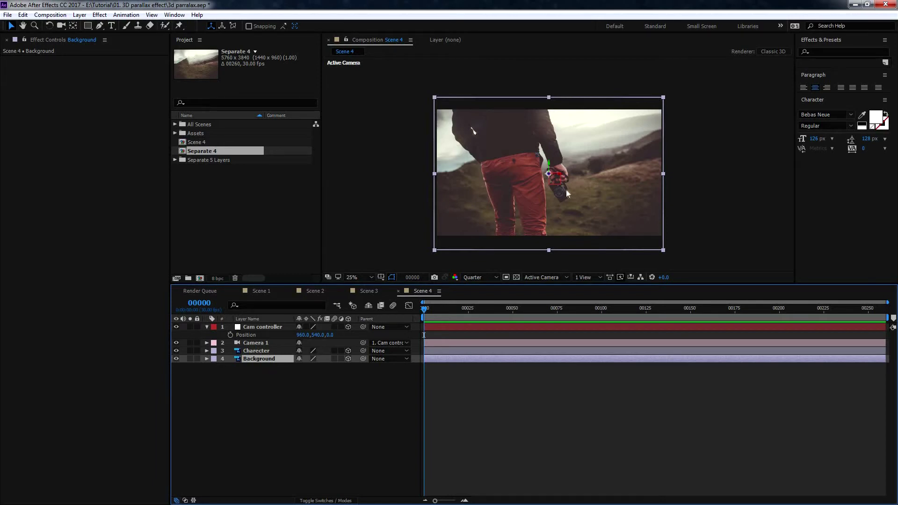
pyautogui.click(268, 365)
pyautogui.click(269, 359)
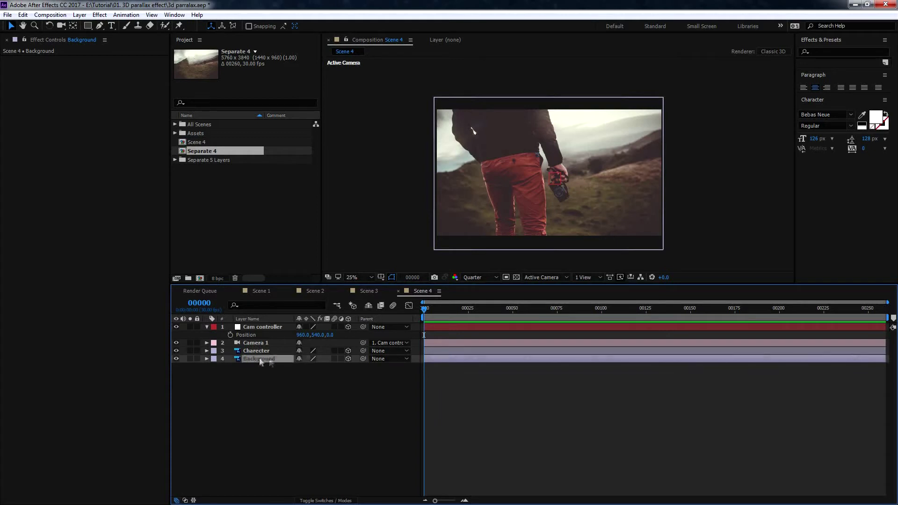
pyautogui.click(545, 277)
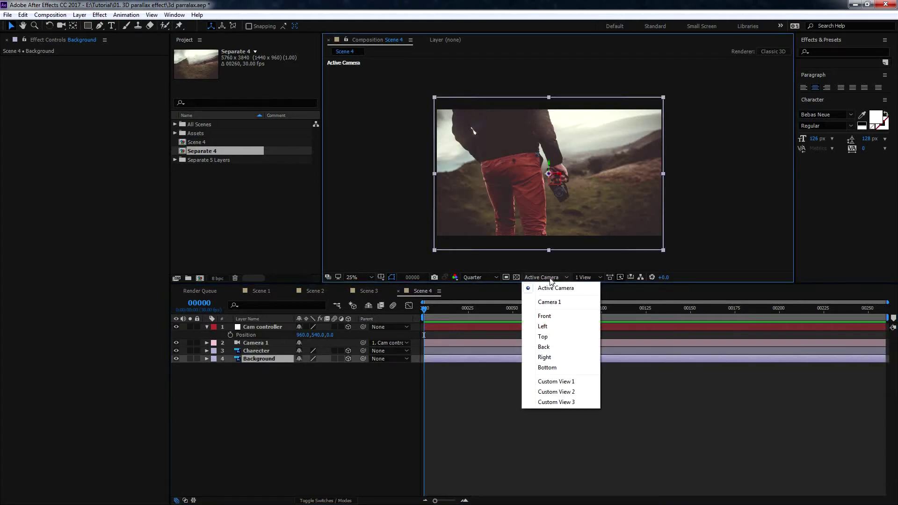
pyautogui.click(544, 337)
pyautogui.press('.')
pyautogui.press(',')
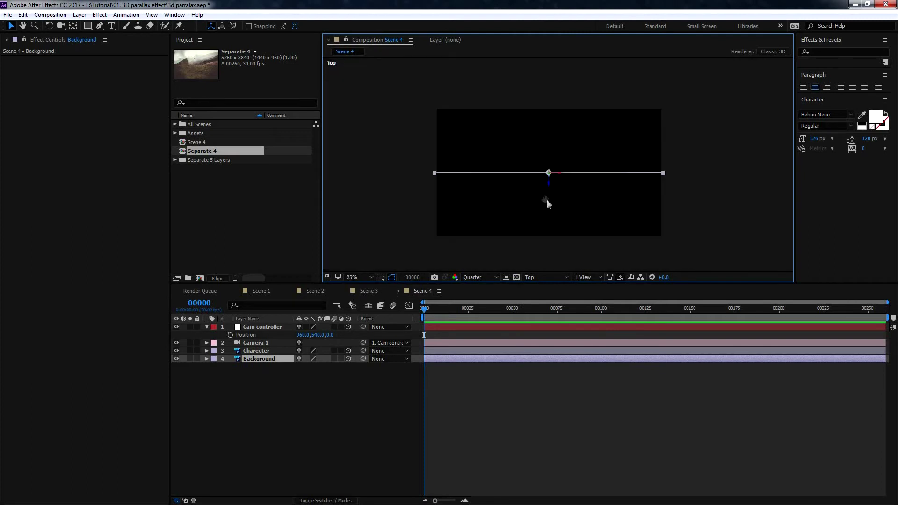
pyautogui.click(250, 352)
pyautogui.click(253, 359)
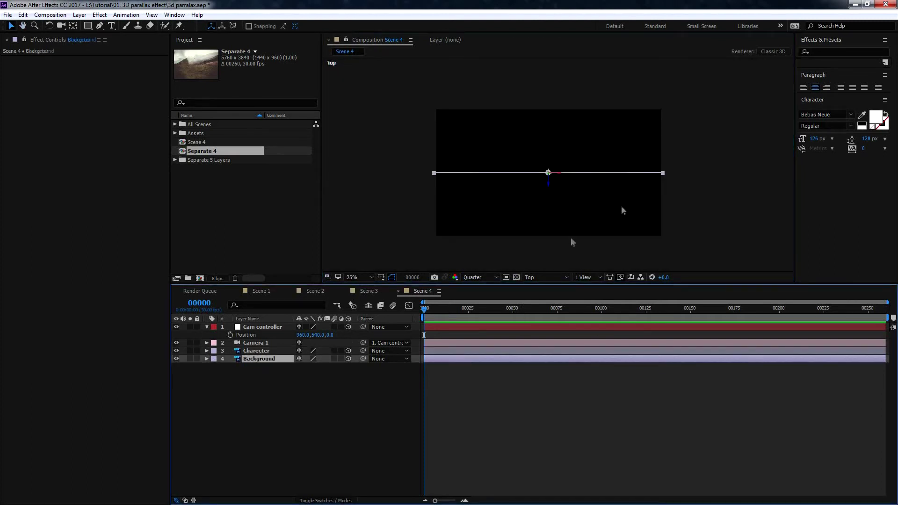
# - Move the Background layer back along its Z axis in the Top view, well behind the Charecter layer
pyautogui.scroll(-1, 597, 207)
pyautogui.moveTo(574, 220)
pyautogui.mouseDown()
pyautogui.moveTo(548, 185)
pyautogui.moveTo(552, 168)
pyautogui.moveTo(579, 236)
pyautogui.mouseUp()
pyautogui.click(536, 231)
pyautogui.click(628, 219)
pyautogui.press('.')
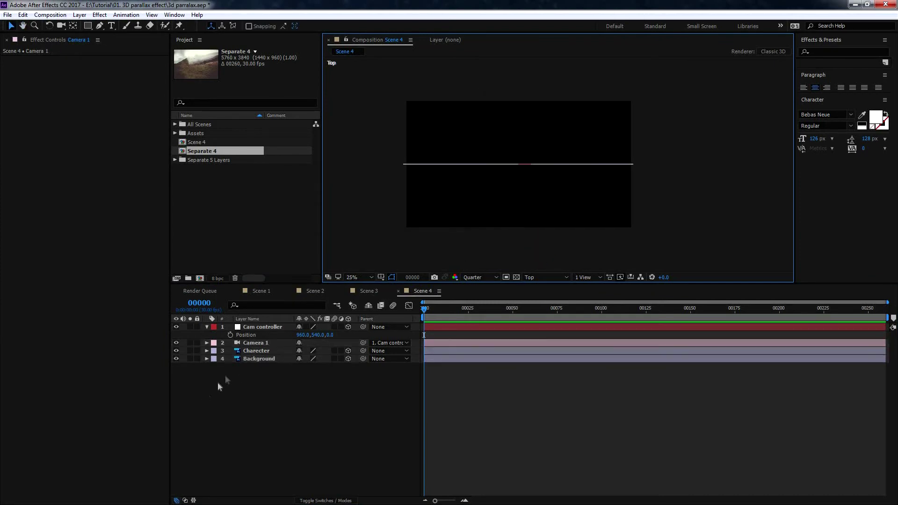
pyautogui.click(258, 360)
pyautogui.moveTo(524, 217); pyautogui.dragTo(523, 247)
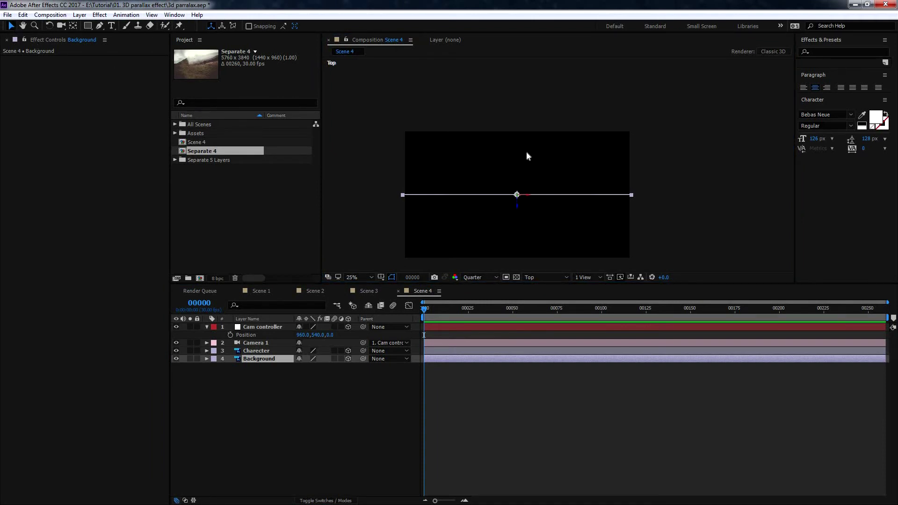
pyautogui.moveTo(519, 212); pyautogui.dragTo(546, 115)
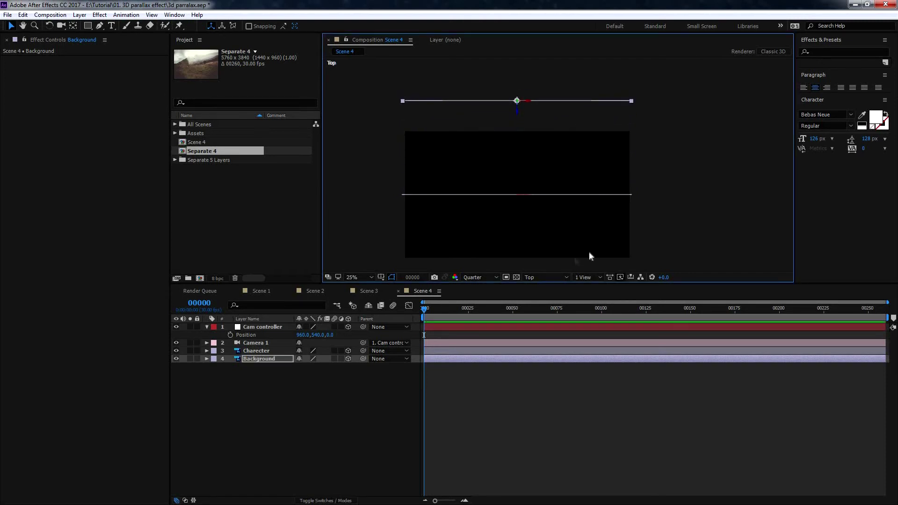
# - Return to the Active Camera view and scale the Background layer to 49% so it fills the frame
pyautogui.click(543, 276)
pyautogui.click(559, 287)
pyautogui.moveTo(581, 160)
pyautogui.mouseDown()
pyautogui.moveTo(584, 115)
pyautogui.moveTo(582, 163)
pyautogui.mouseUp()
pyautogui.click(317, 425)
pyautogui.scroll(2, 567, 203)
pyautogui.scroll(-3, 567, 187)
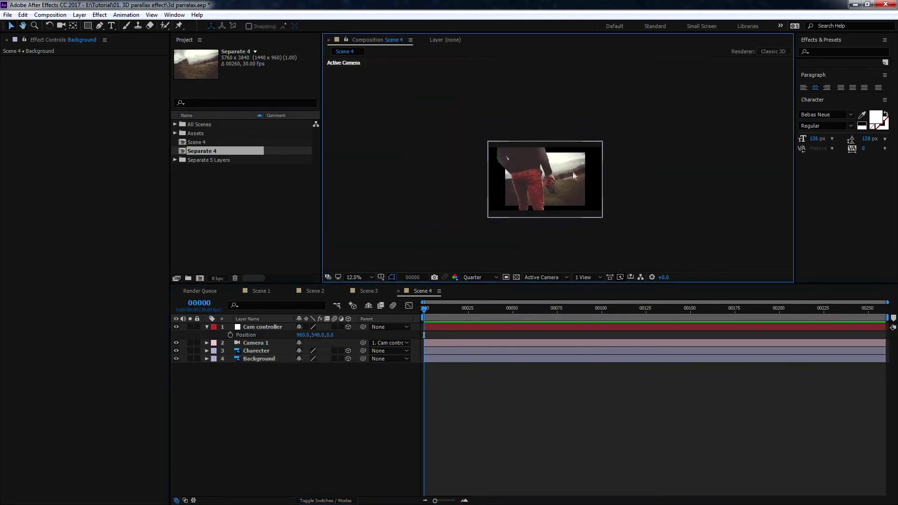
pyautogui.scroll(1, 574, 180)
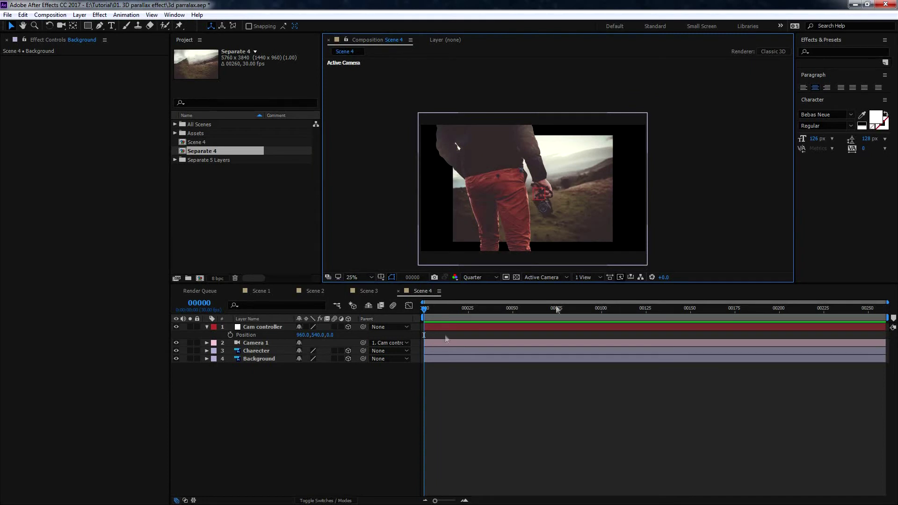
pyautogui.click(256, 359)
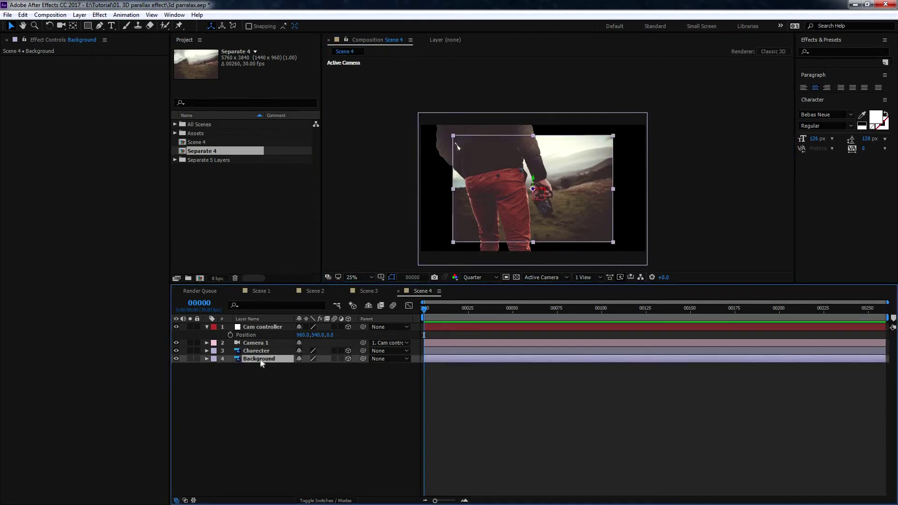
pyautogui.press('s')
pyautogui.moveTo(309, 367)
pyautogui.mouseDown()
pyautogui.moveTo(322, 366)
pyautogui.moveTo(315, 364)
pyautogui.mouseUp()
# - Try moving the Cam controller along Z to test the parallax, and undo the move
pyautogui.moveTo(332, 336); pyautogui.dragTo(492, 336)
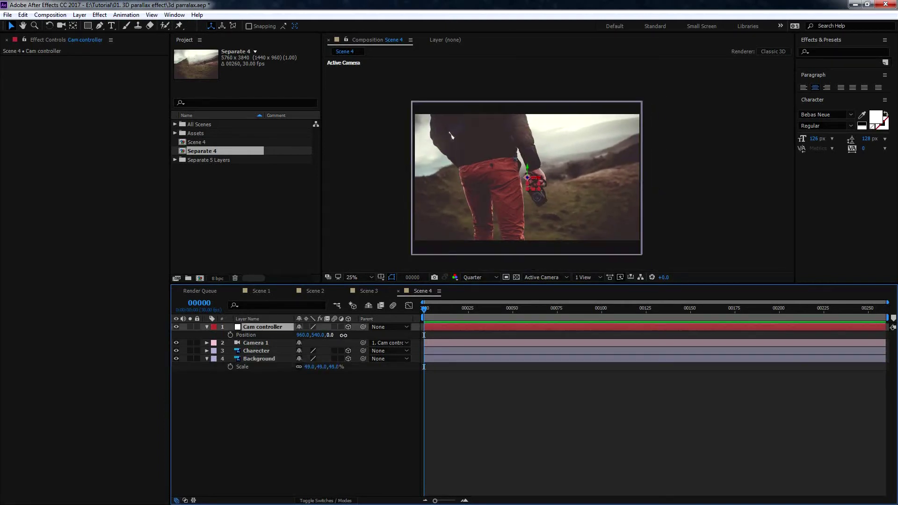
pyautogui.hotkey('ctrl', 'z')
# - Move the Background layer even farther back along Z in the Top view
pyautogui.click(278, 358)
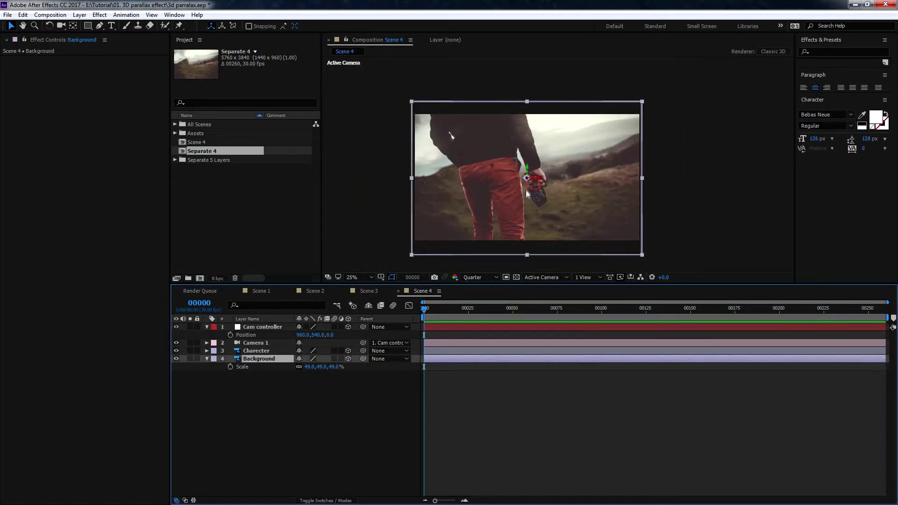
pyautogui.click(542, 278)
pyautogui.click(549, 343)
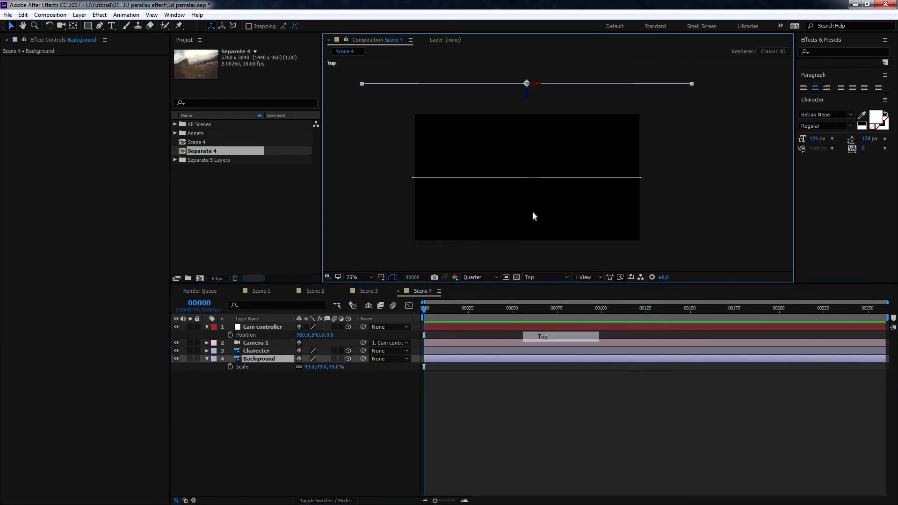
pyautogui.moveTo(542, 207); pyautogui.dragTo(541, 280)
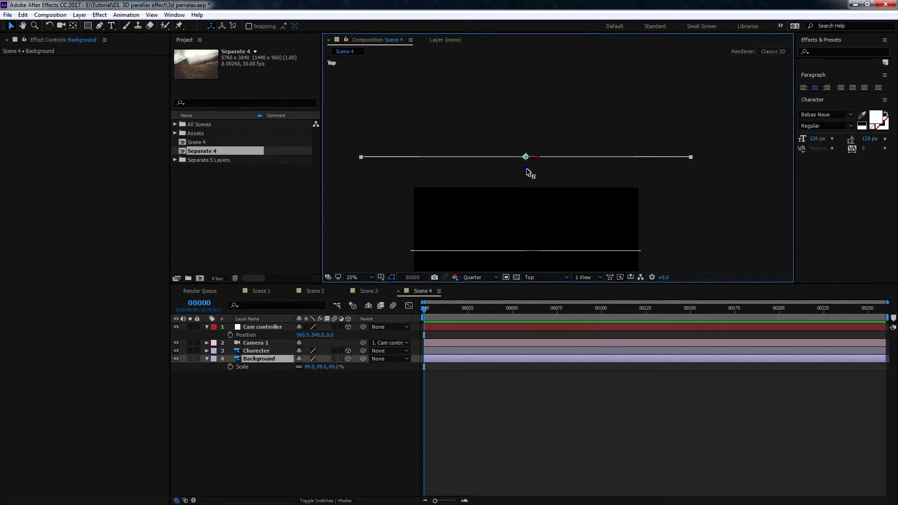
pyautogui.scroll(-1, 542, 206)
pyautogui.moveTo(543, 192); pyautogui.dragTo(543, 132)
# - Return to the Active Camera view and scale the Background layer to 68% so it covers the frame
pyautogui.click(542, 277)
pyautogui.click(547, 288)
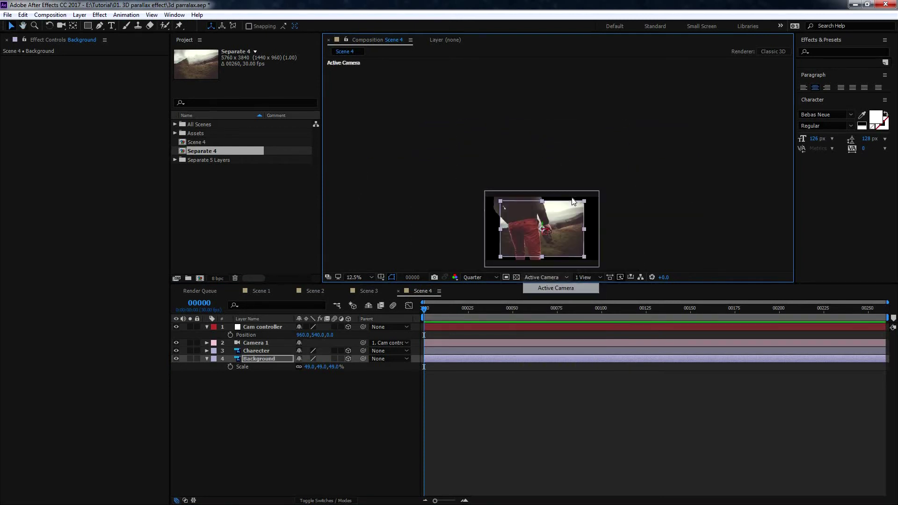
pyautogui.press('s')
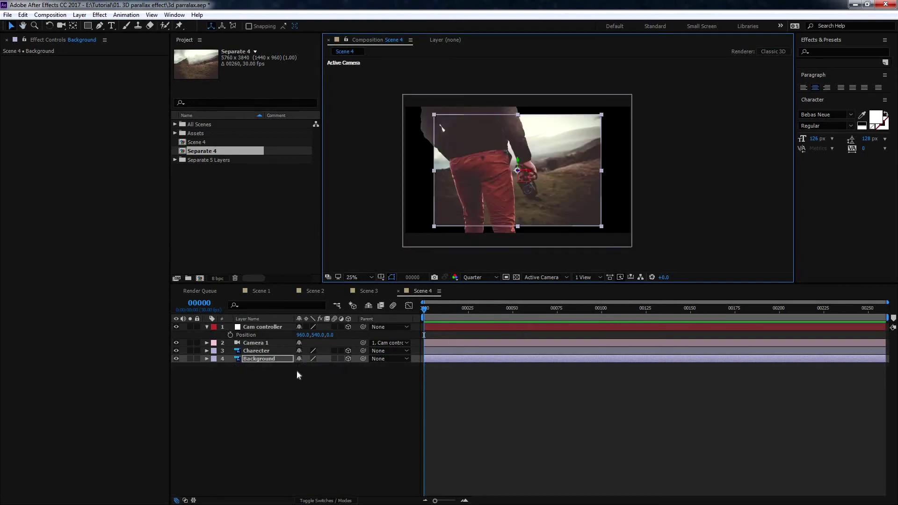
pyautogui.click(277, 373)
pyautogui.click(272, 359)
pyautogui.press('s')
pyautogui.moveTo(309, 367); pyautogui.dragTo(323, 367)
pyautogui.click(271, 415)
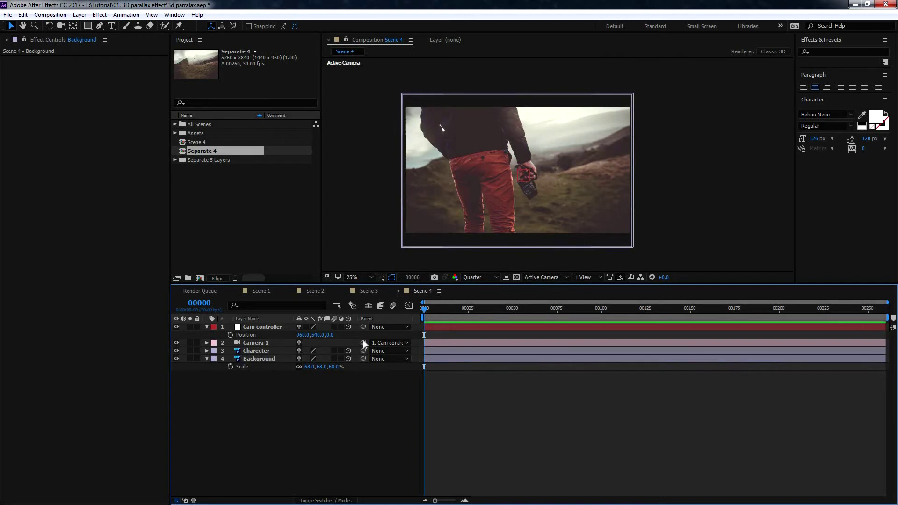
# - Move the Cam controller along Z to about -37
pyautogui.moveTo(330, 335); pyautogui.dragTo(298, 333)
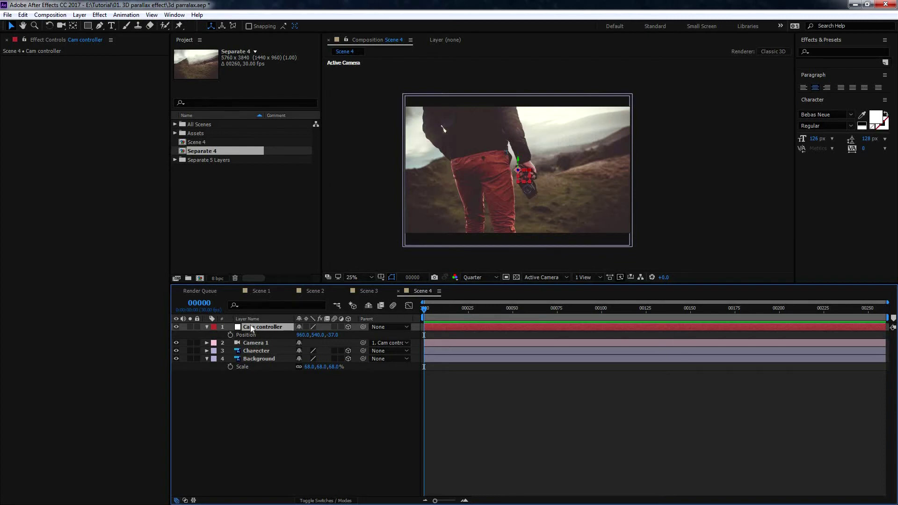
# - Animate the Cam controller's Position with a keyframe at frame 0 and one at frame 224 with Z at 546
pyautogui.click(231, 335)
pyautogui.moveTo(425, 309); pyautogui.dragTo(800, 302)
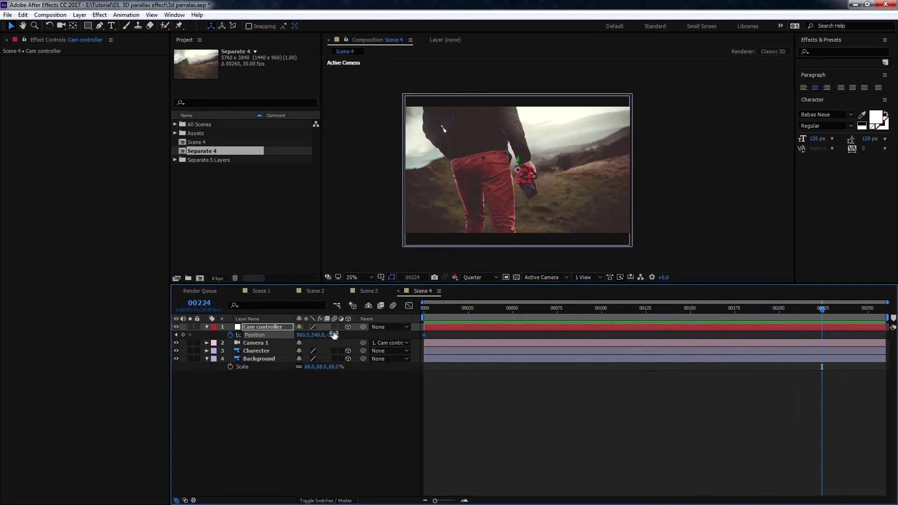
pyautogui.moveTo(333, 336); pyautogui.dragTo(621, 308)
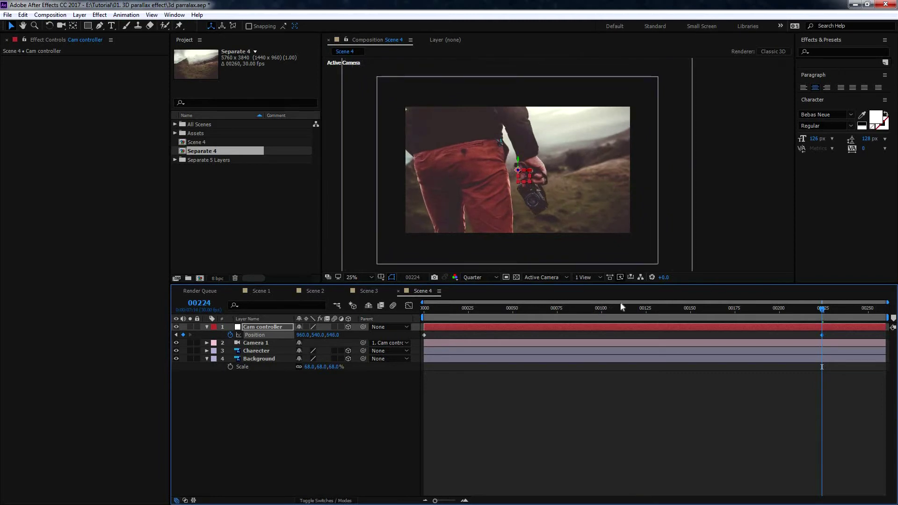
# - Select the Cam controller's two Position keyframes and preview the camera push from the first frame
pyautogui.moveTo(822, 309); pyautogui.dragTo(799, 309)
pyautogui.moveTo(838, 332); pyautogui.dragTo(391, 348)
pyautogui.click(545, 406)
pyautogui.moveTo(785, 309); pyautogui.dragTo(549, 320)
pyautogui.press('Home')
pyautogui.press('space')
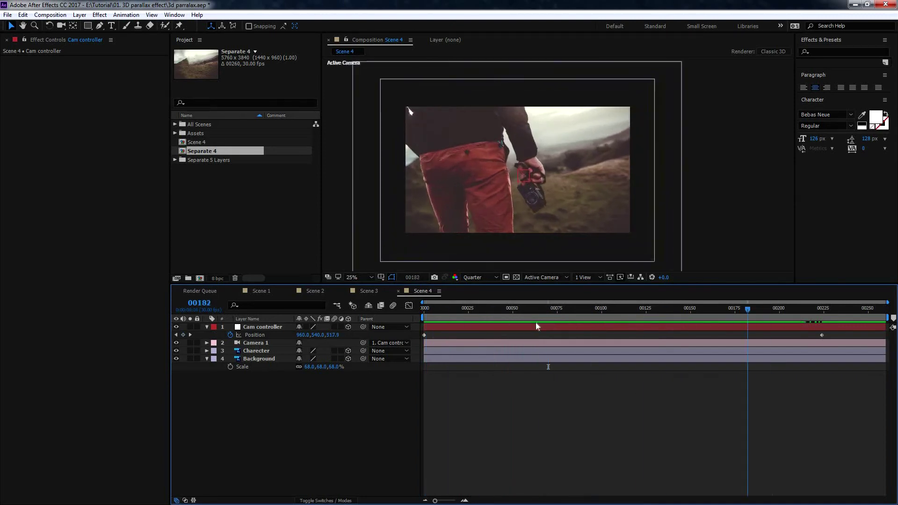
pyautogui.press('space')
# - Add an adjustment layer above the scene layers and rename it CC
pyautogui.click(87, 15)
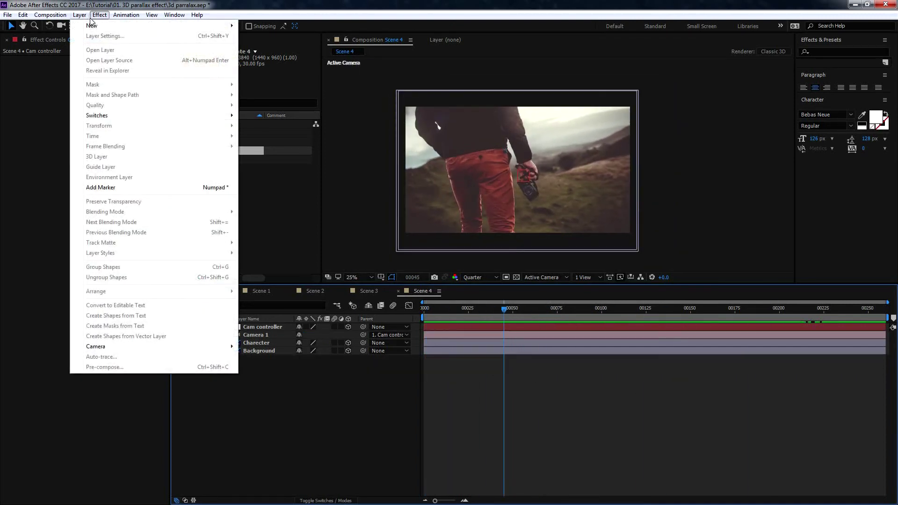
pyautogui.moveTo(92, 25)
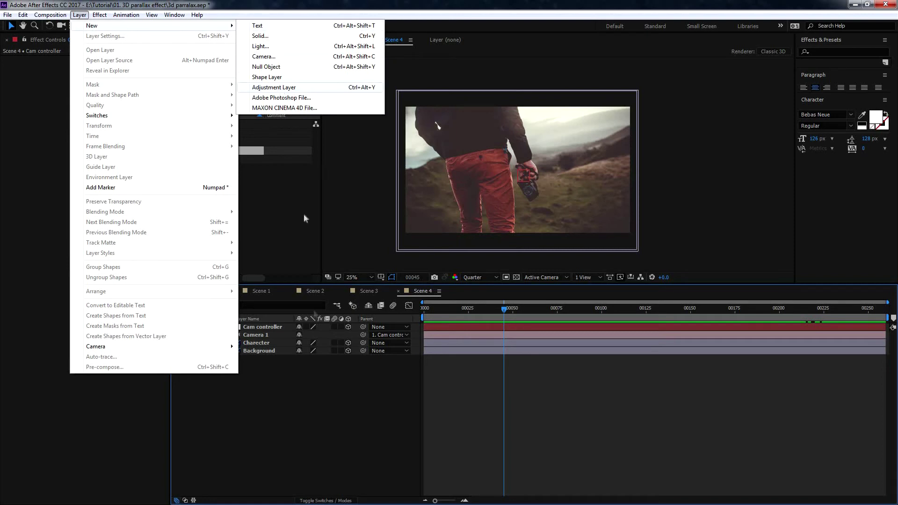
pyautogui.click(276, 87)
pyautogui.press('Return')
pyautogui.write('CC')
pyautogui.press('Return')
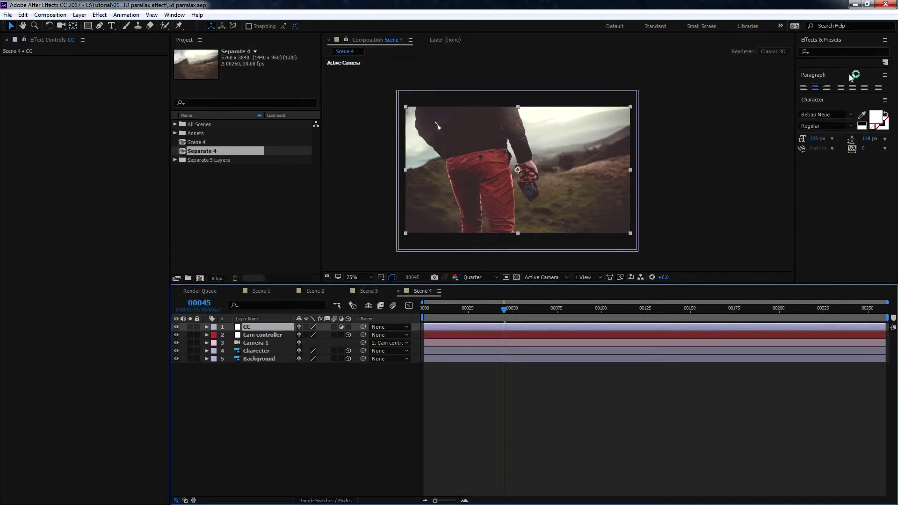
# - Apply Curves to the CC layer and bend the RGB curve into a gentle S, darkening shadows and brightening highlights
pyautogui.click(100, 15)
pyautogui.moveTo(143, 113)
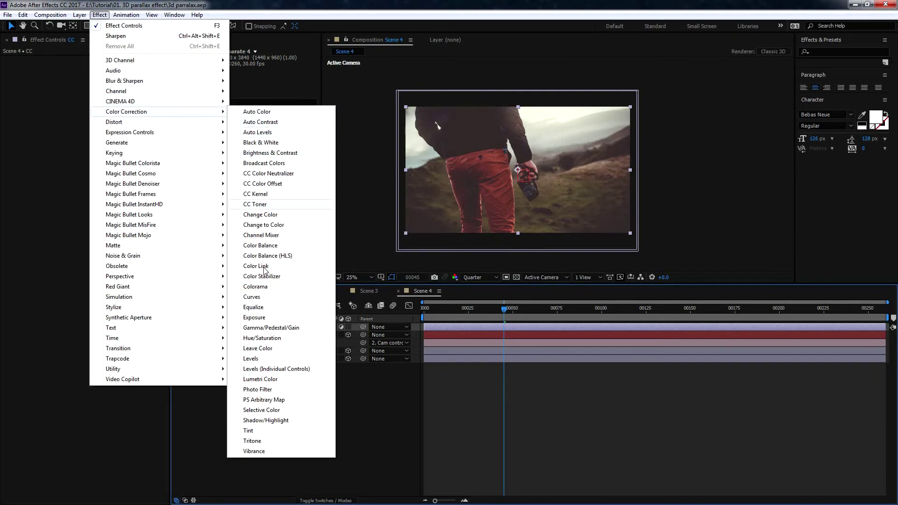
pyautogui.click(252, 297)
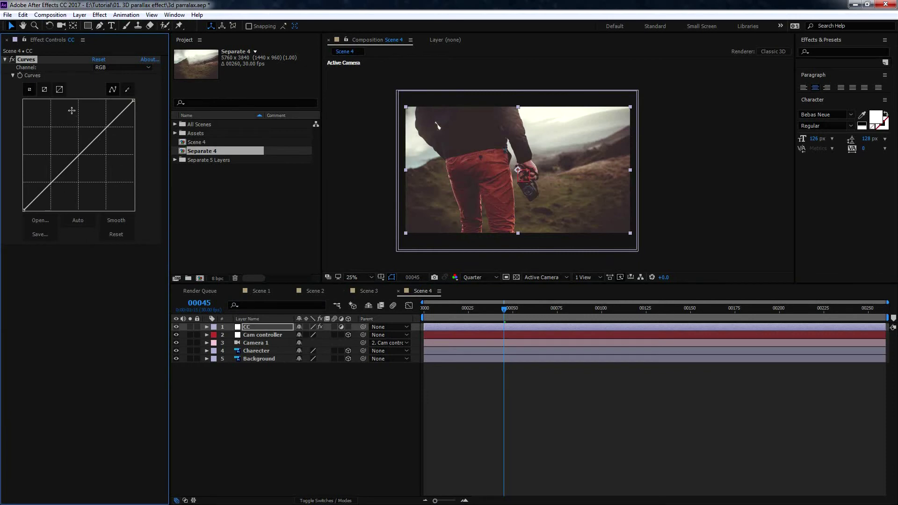
pyautogui.moveTo(52, 180); pyautogui.dragTo(55, 186)
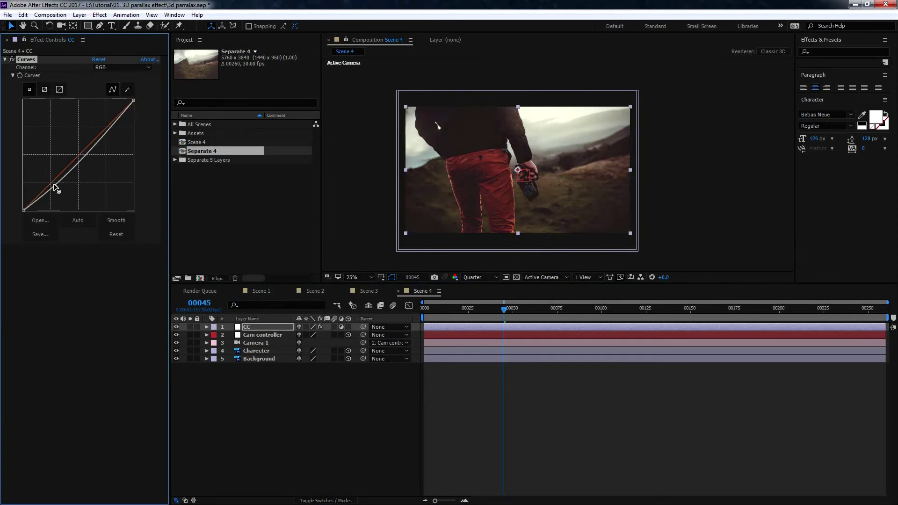
pyautogui.moveTo(106, 129); pyautogui.dragTo(97, 118)
# - Raise the black point of the Blue channel in Curves to tint the shadows blue, and deselect the CC layer
pyautogui.click(119, 67)
pyautogui.click(114, 108)
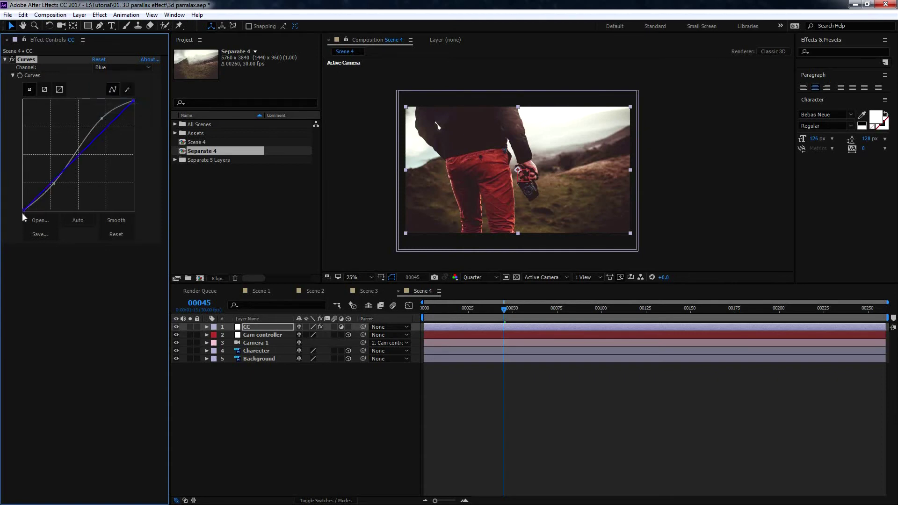
pyautogui.moveTo(24, 202); pyautogui.dragTo(25, 198)
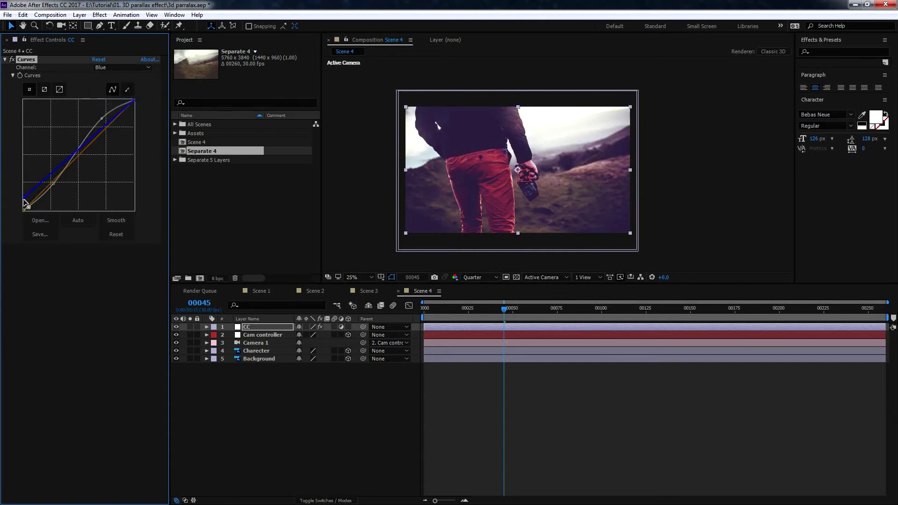
pyautogui.click(296, 411)
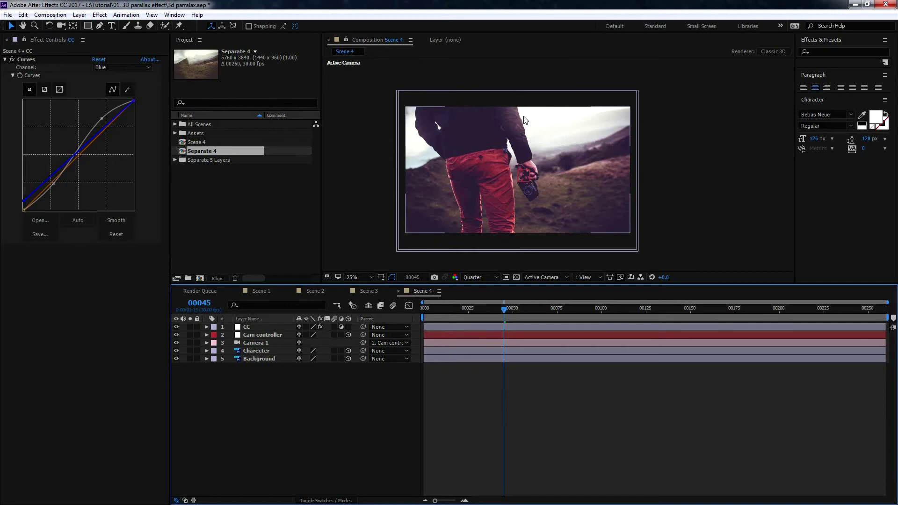
pyautogui.click(529, 69)
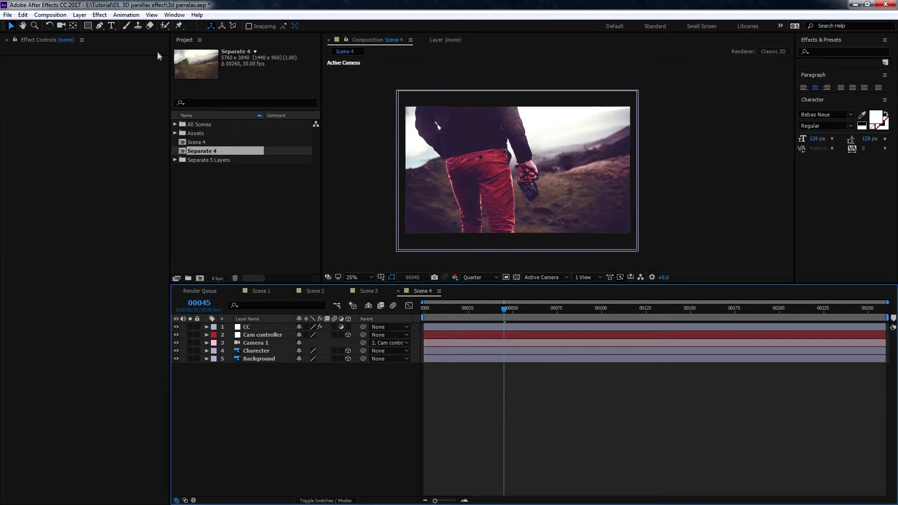
# - Create a black solid named Particle at composition size, 1920 x 1080 px
pyautogui.click(80, 15)
pyautogui.moveTo(111, 29)
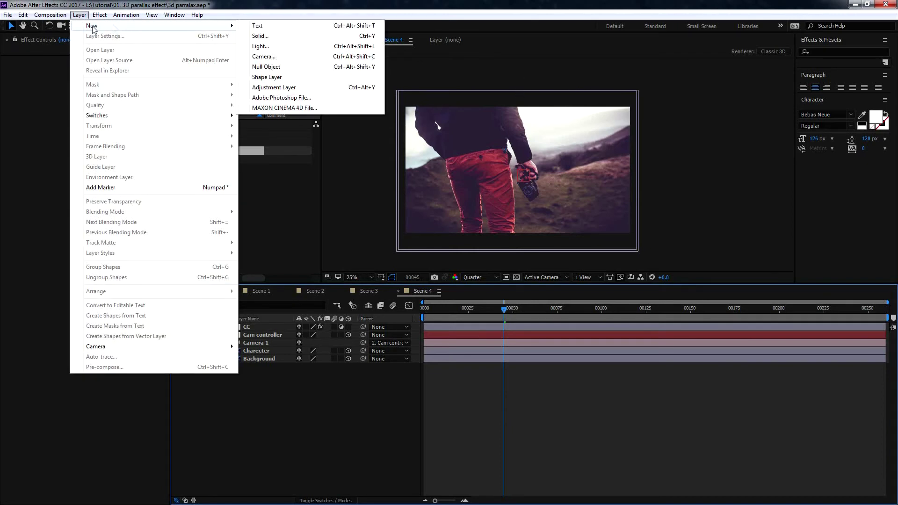
pyautogui.click(261, 36)
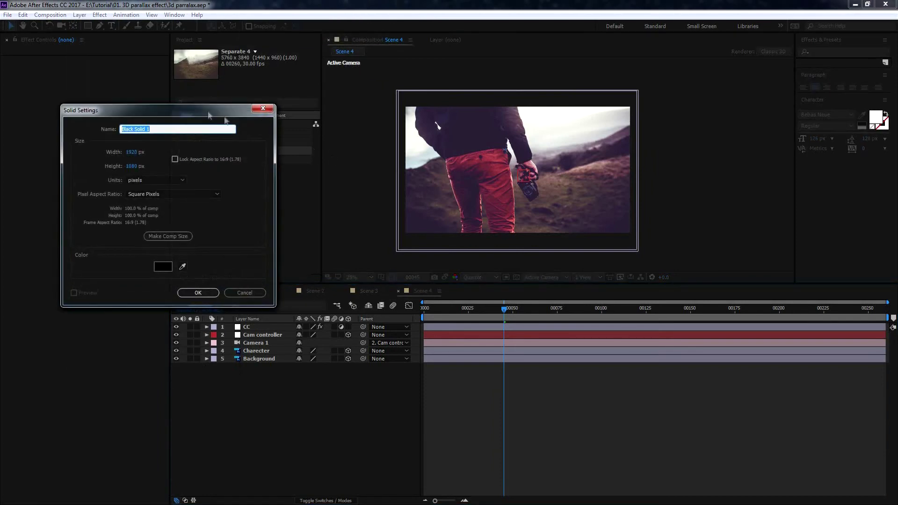
pyautogui.moveTo(207, 111); pyautogui.dragTo(288, 115)
pyautogui.write('article')
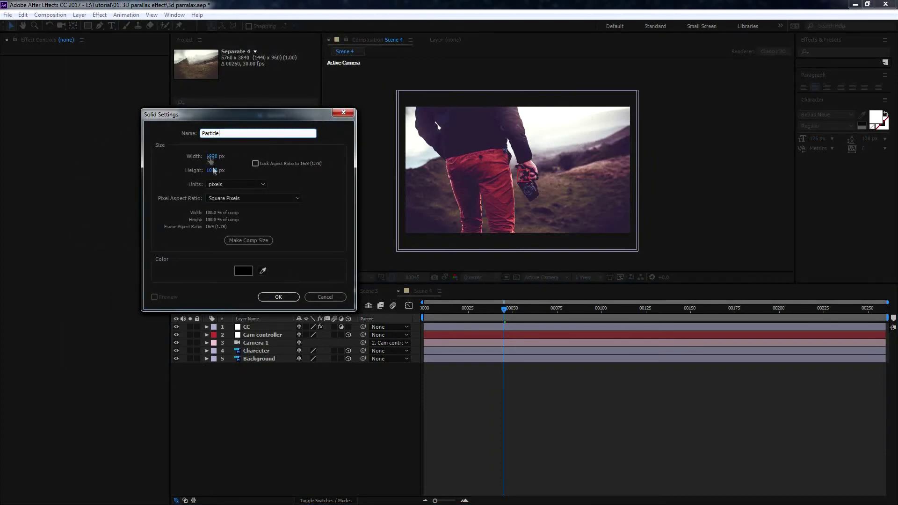
pyautogui.click(248, 241)
pyautogui.click(287, 299)
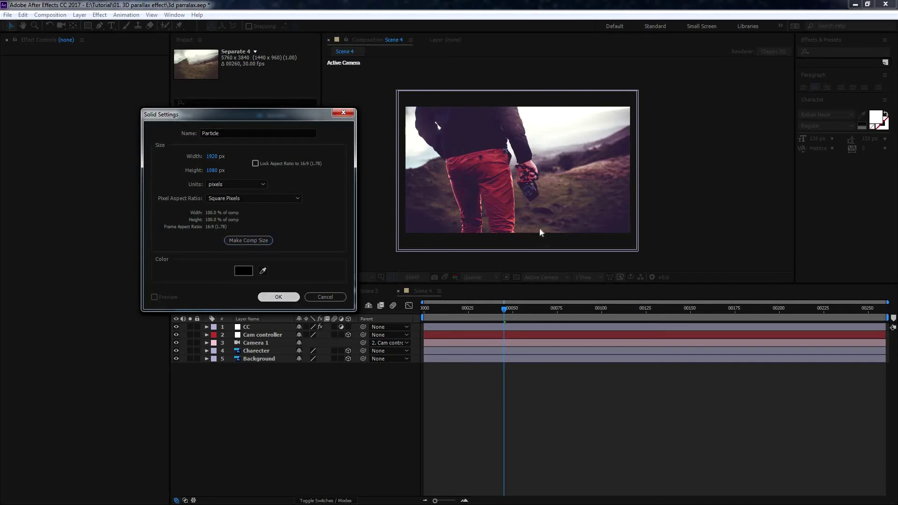
# - Apply CC Particle World to the Particle solid and preview the soloed particle layer
pyautogui.click(821, 41)
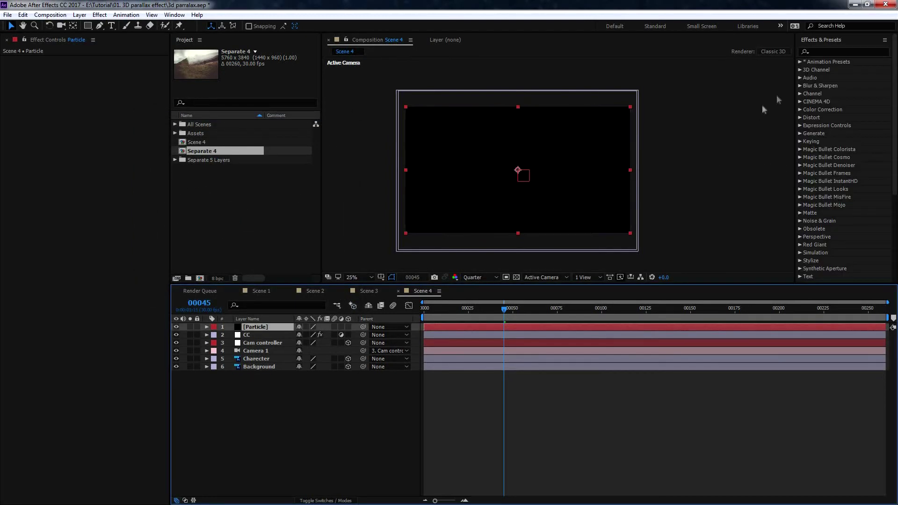
pyautogui.click(827, 52)
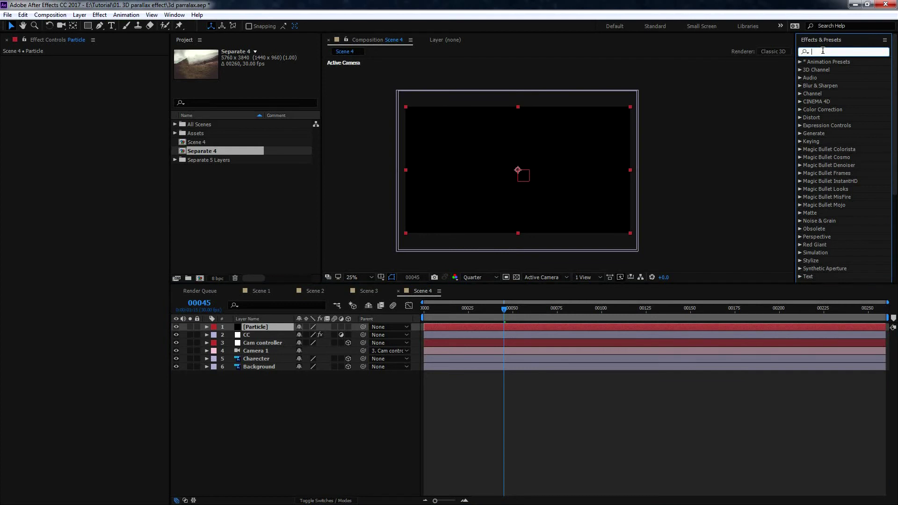
pyautogui.write('parti')
pyautogui.click(842, 78)
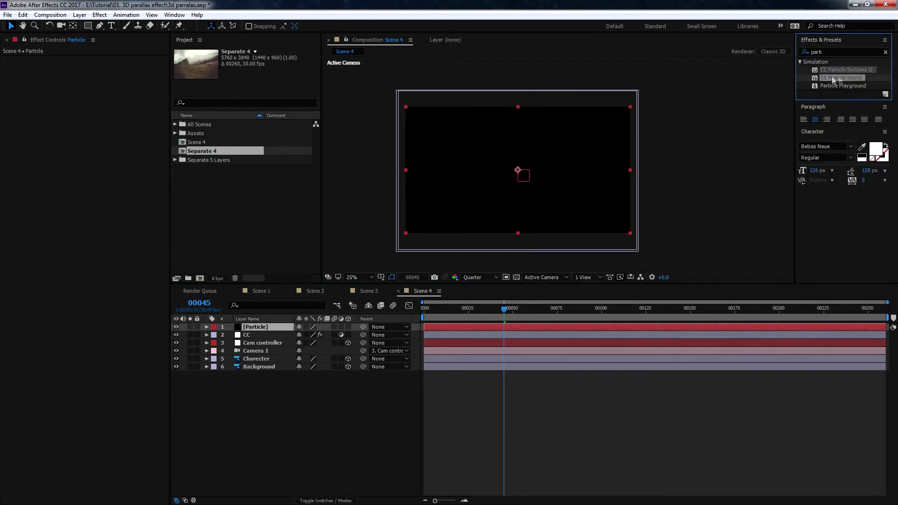
pyautogui.moveTo(701, 170); pyautogui.dragTo(258, 325)
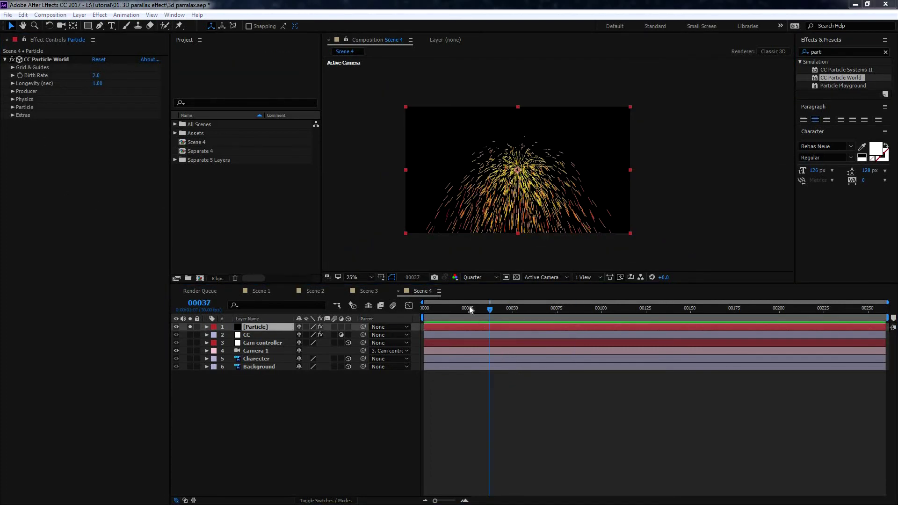
pyautogui.click(436, 312)
pyautogui.press('space')
pyautogui.moveTo(593, 324); pyautogui.dragTo(484, 321)
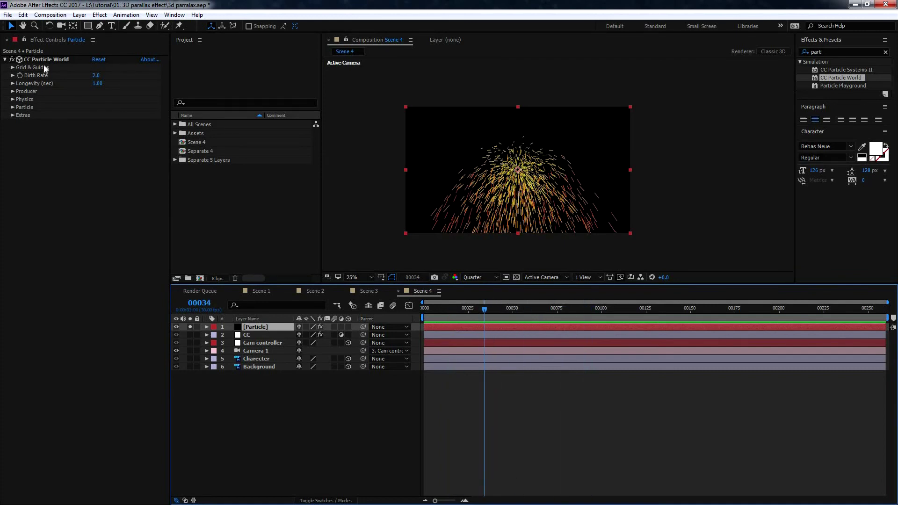
pyautogui.click(525, 309)
# - Spread the particle producer by setting Radius X to 1.505, Radius Y to 0.705 and Radius Z to 1.235
pyautogui.click(14, 91)
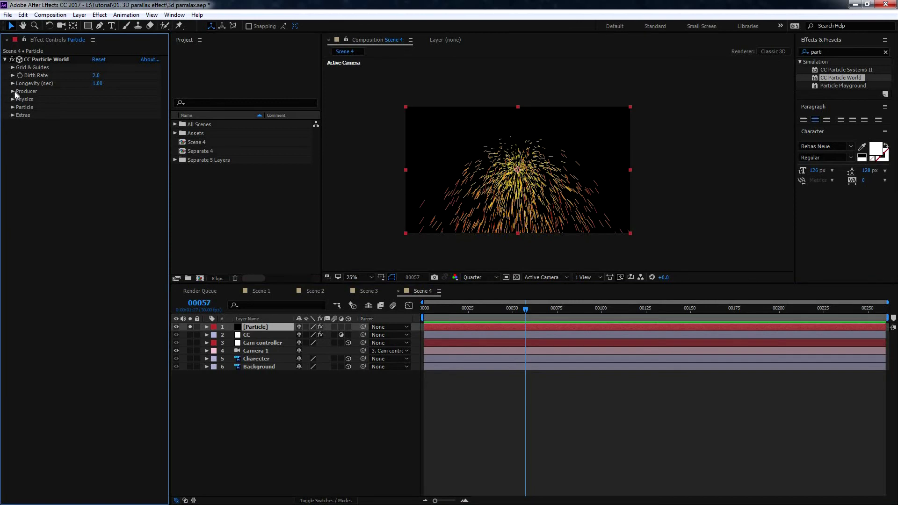
pyautogui.click(28, 92)
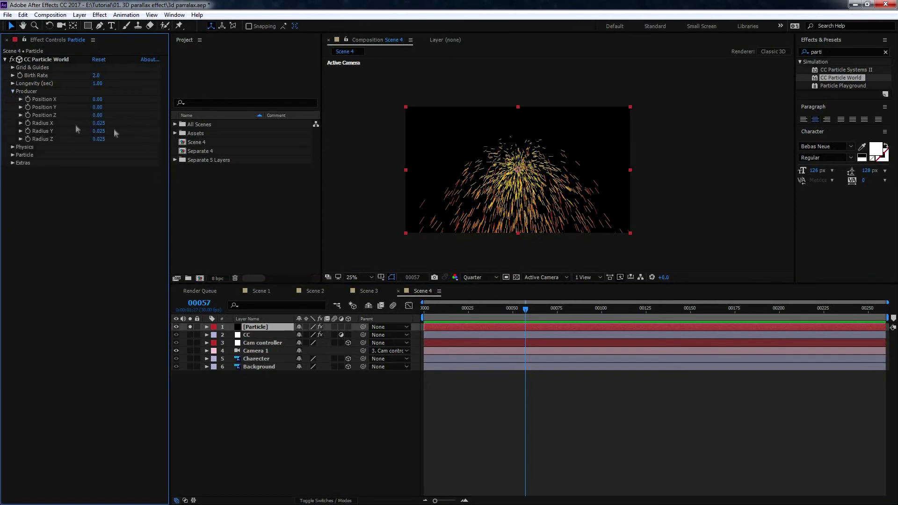
pyautogui.moveTo(100, 123); pyautogui.dragTo(154, 132)
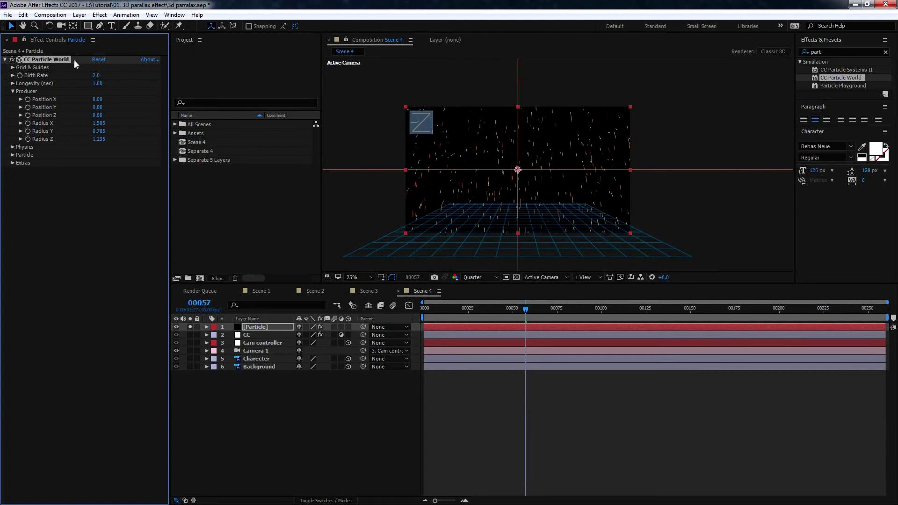
pyautogui.click(13, 68)
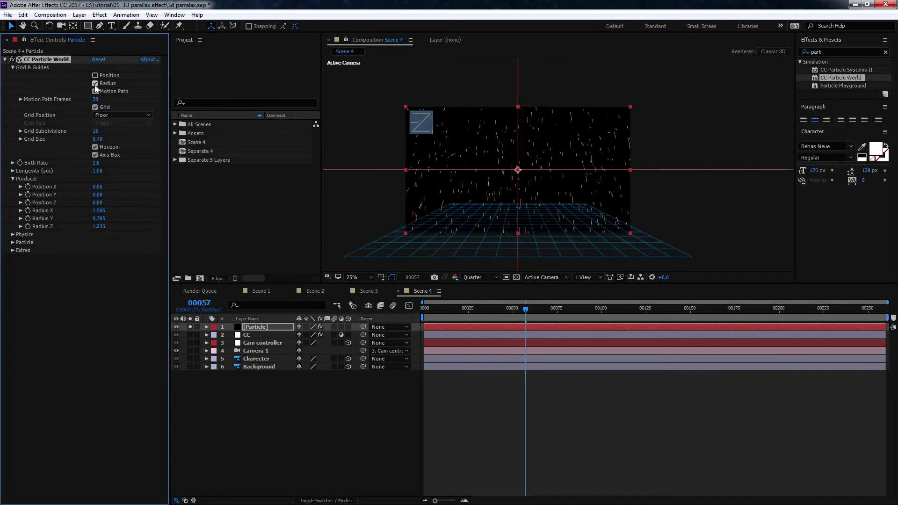
pyautogui.click(13, 67)
pyautogui.click(43, 206)
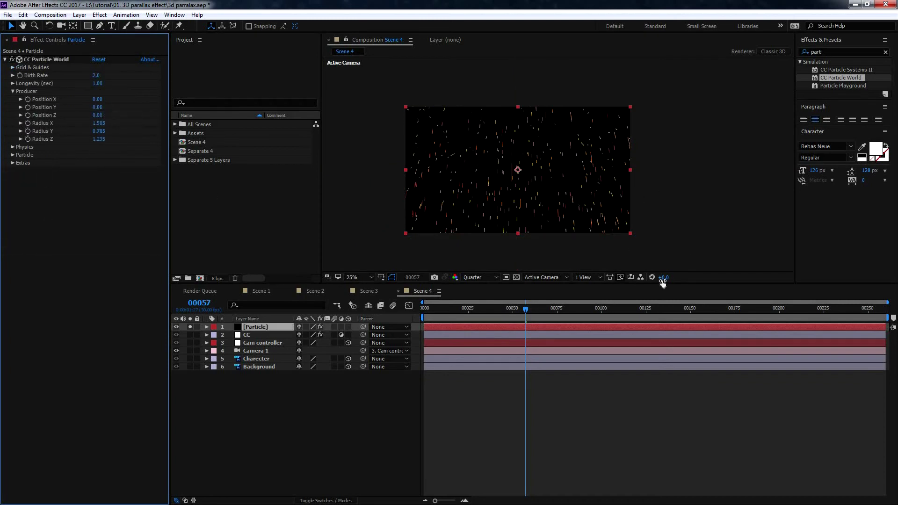
pyautogui.moveTo(476, 309); pyautogui.dragTo(482, 309)
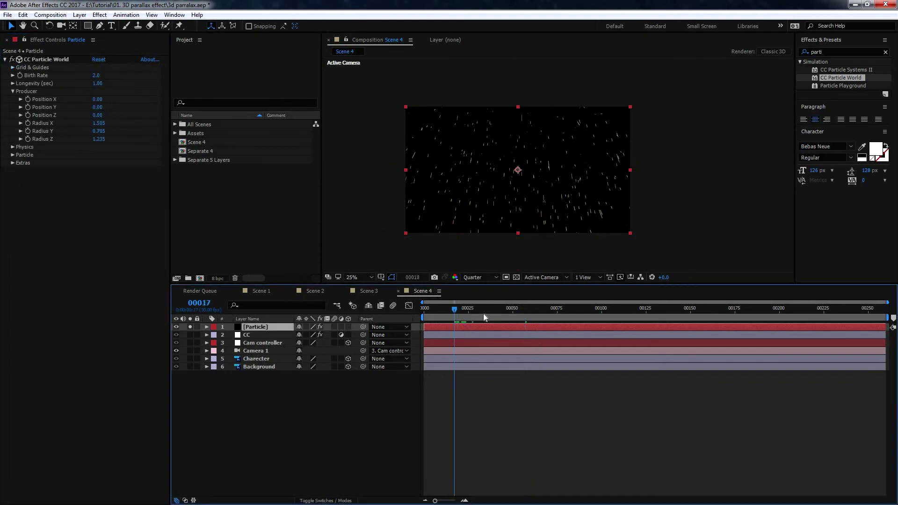
# - Set the Particle Type to Faded Sphere and preview the particles
pyautogui.click(12, 155)
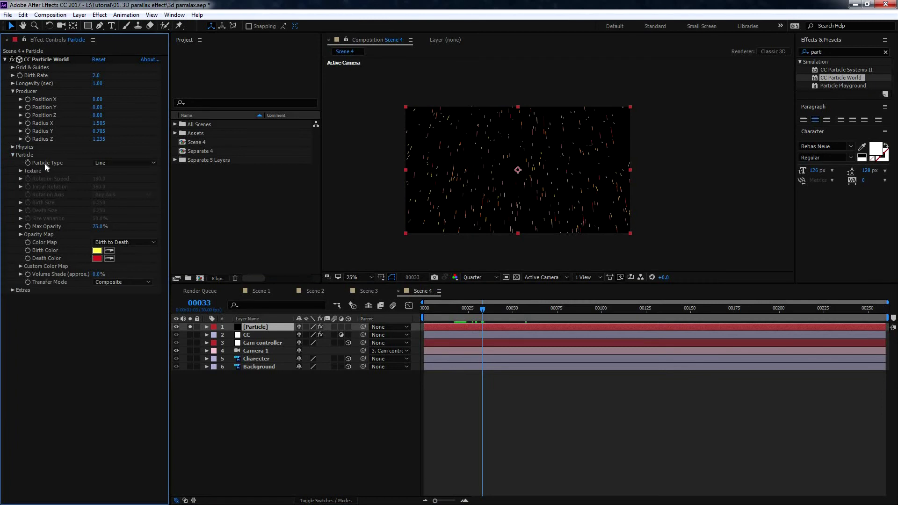
pyautogui.click(100, 163)
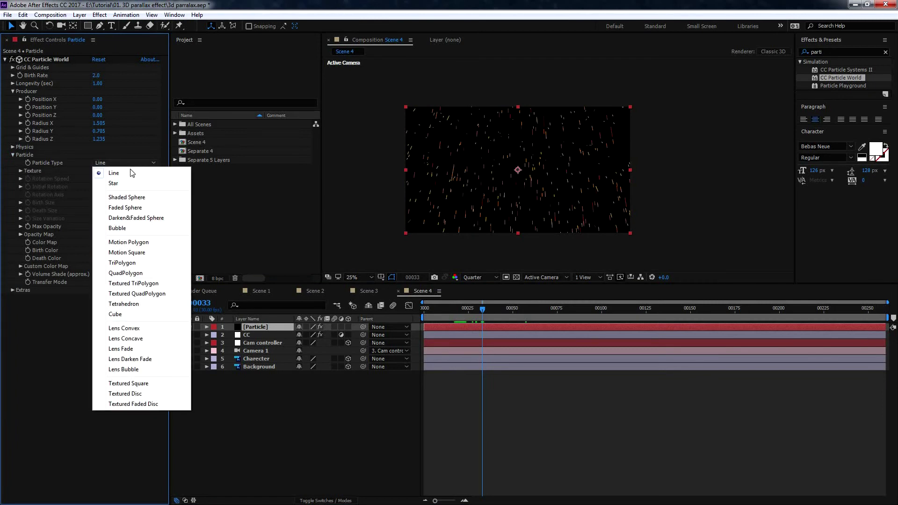
pyautogui.click(140, 208)
pyautogui.press('space')
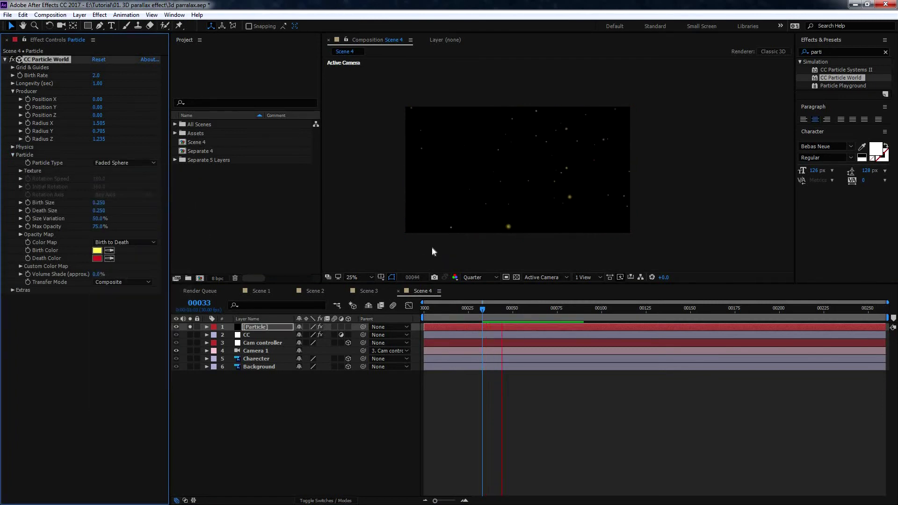
pyautogui.press('space')
# - Set the particles' Birth Color to EEEEEE and Death Color to E6E6E6, and preview them
pyautogui.click(97, 250)
pyautogui.moveTo(125, 231); pyautogui.dragTo(36, 151)
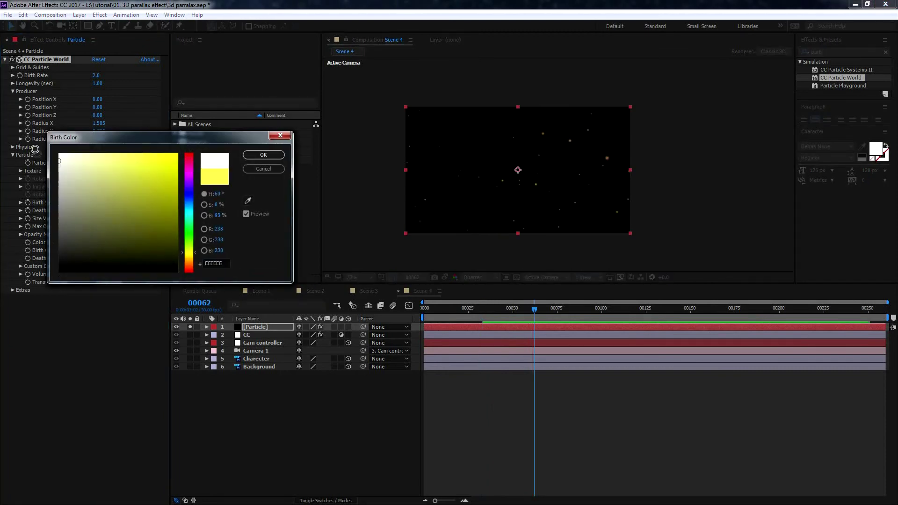
pyautogui.press('Return')
pyautogui.click(98, 259)
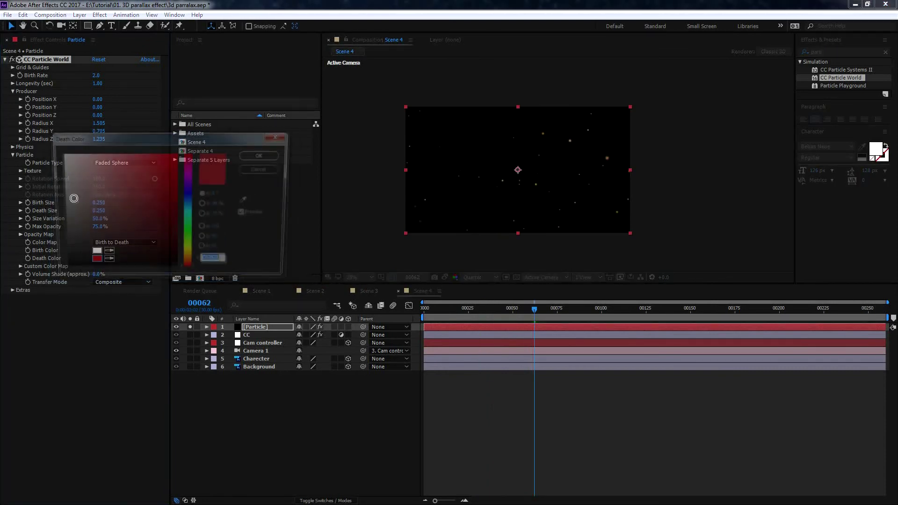
pyautogui.moveTo(60, 177); pyautogui.dragTo(52, 165)
pyautogui.click(260, 154)
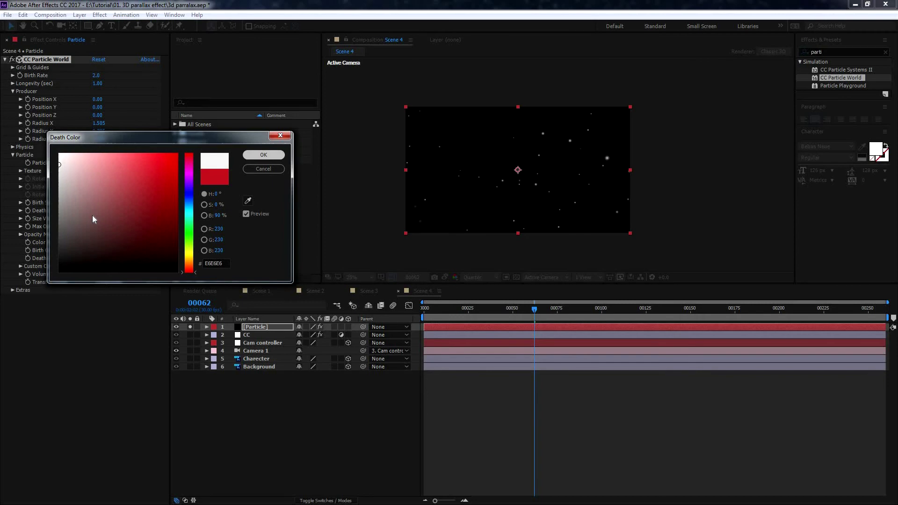
pyautogui.press('space')
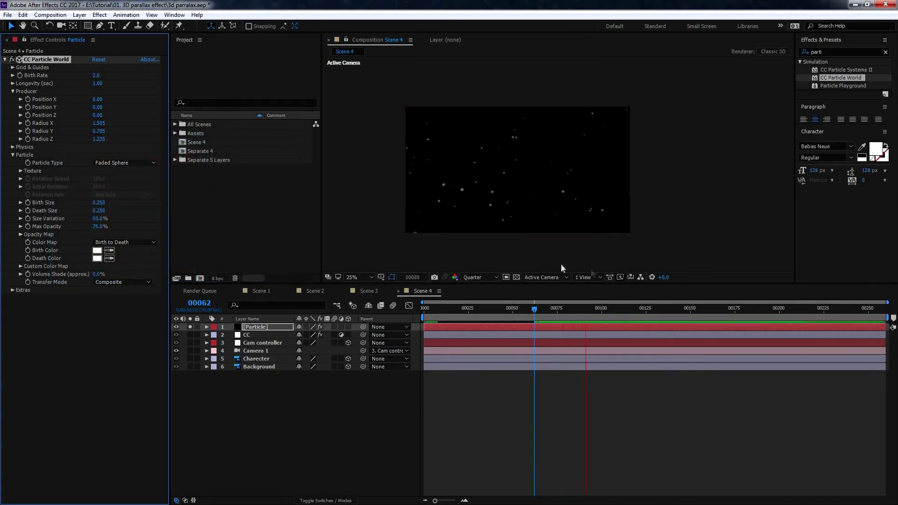
# - Reduce the particles' Birth Size to 0.160 and Death Size to 0.150, and preview them
pyautogui.press('space')
pyautogui.moveTo(99, 206); pyautogui.dragTo(97, 212)
pyautogui.press('space')
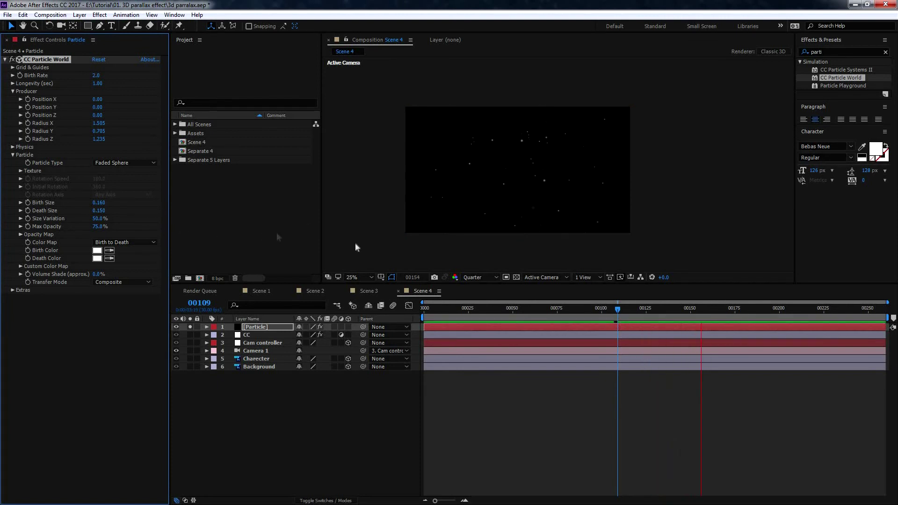
pyautogui.press('space')
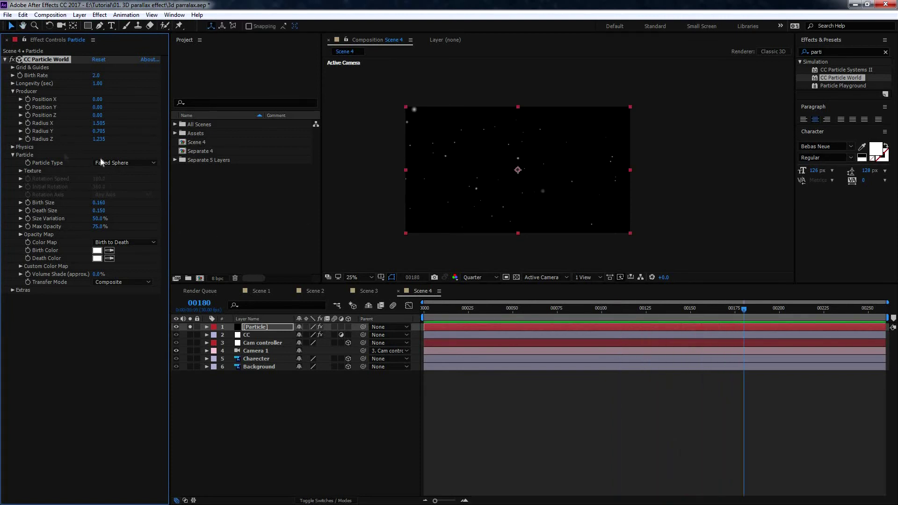
# - Set the particle Physics Animation to Cone Axis and preview the motion
pyautogui.click(14, 147)
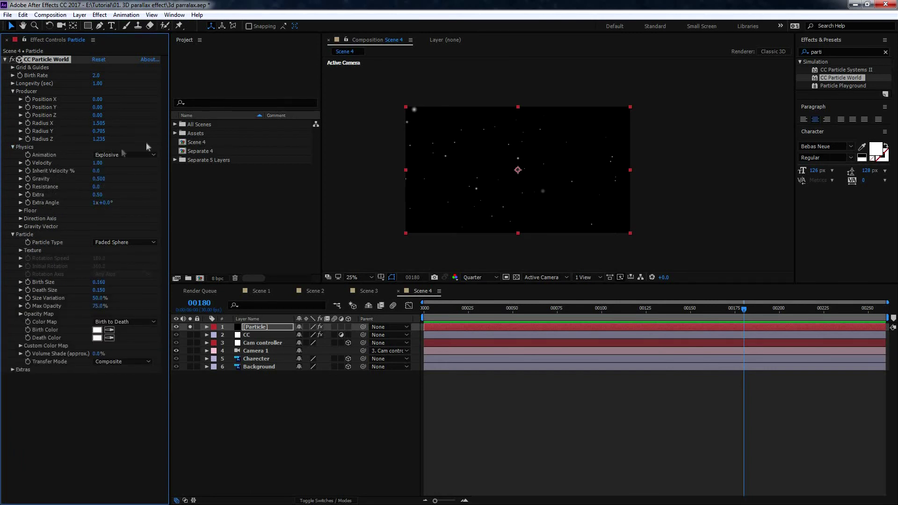
pyautogui.click(116, 155)
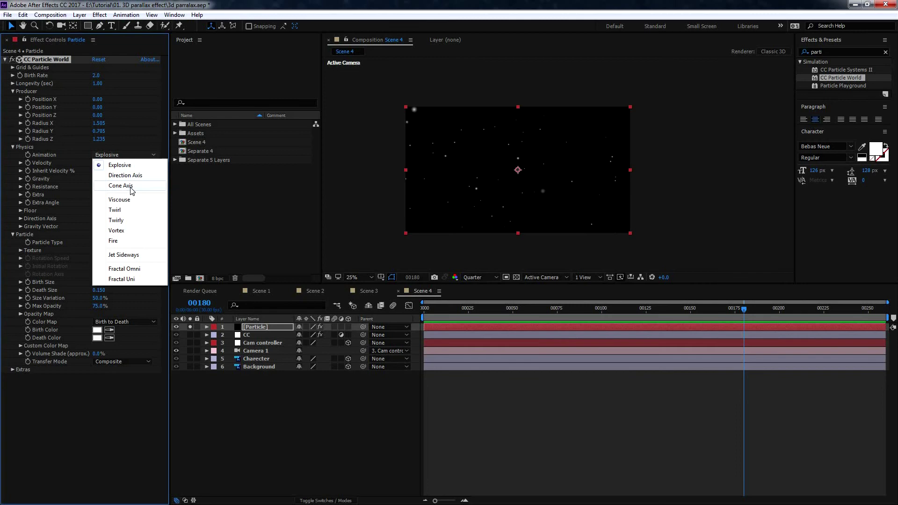
pyautogui.click(141, 186)
pyautogui.press('space')
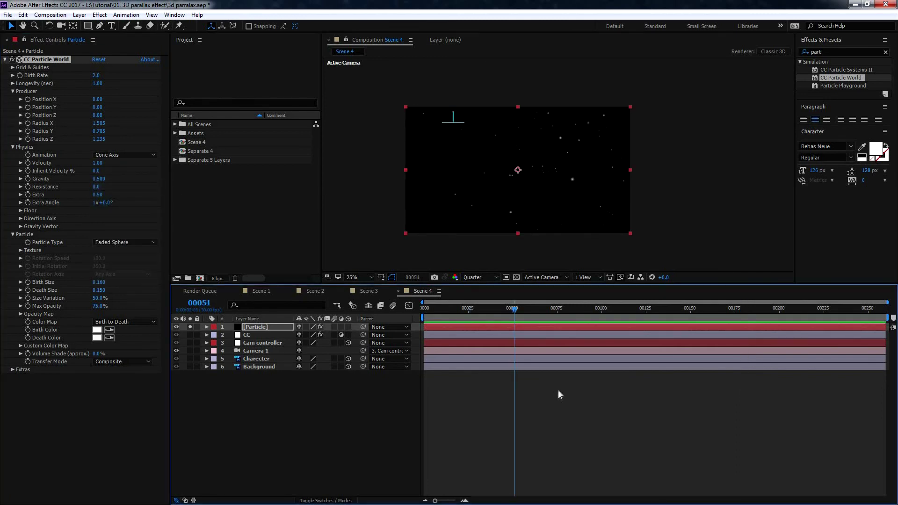
pyautogui.click(557, 391)
pyautogui.press('space')
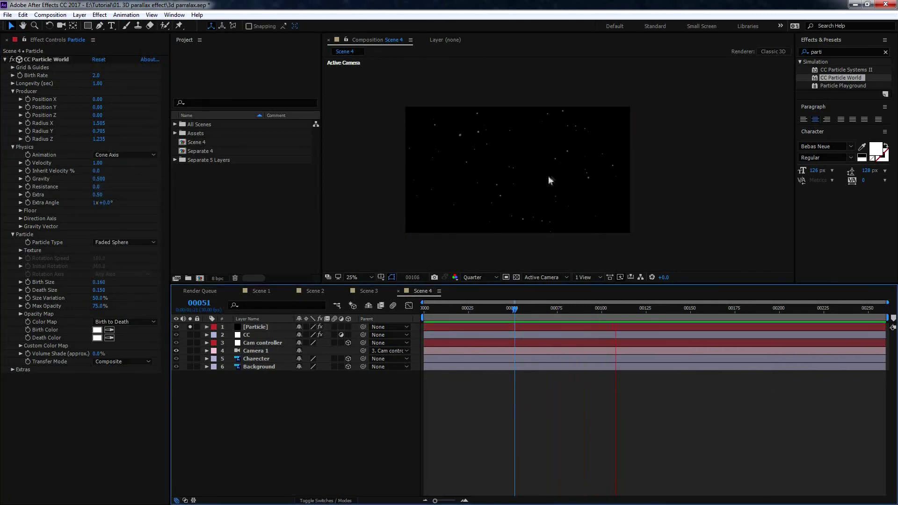
# - Lower the particles' Gravity to 0.05 and preview the slower fall
pyautogui.click(537, 309)
pyautogui.click(42, 179)
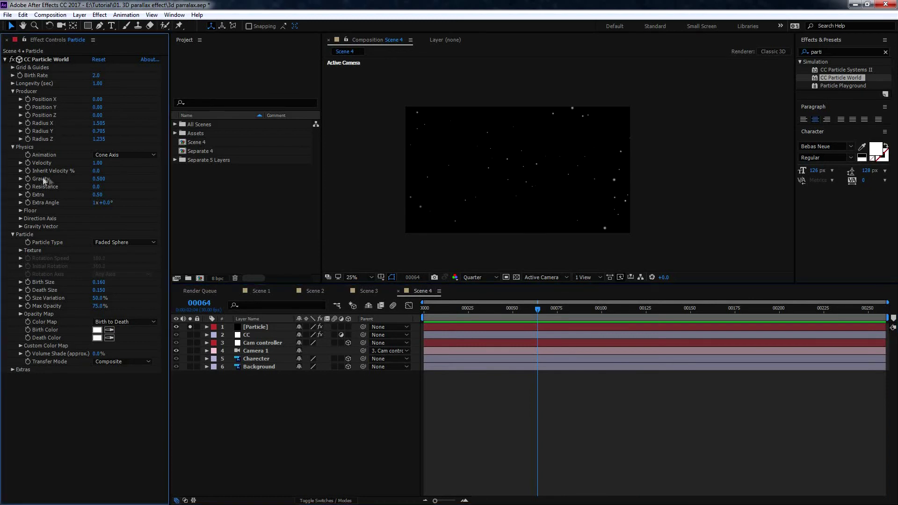
pyautogui.click(102, 180)
pyautogui.write('.05')
pyautogui.press('Return')
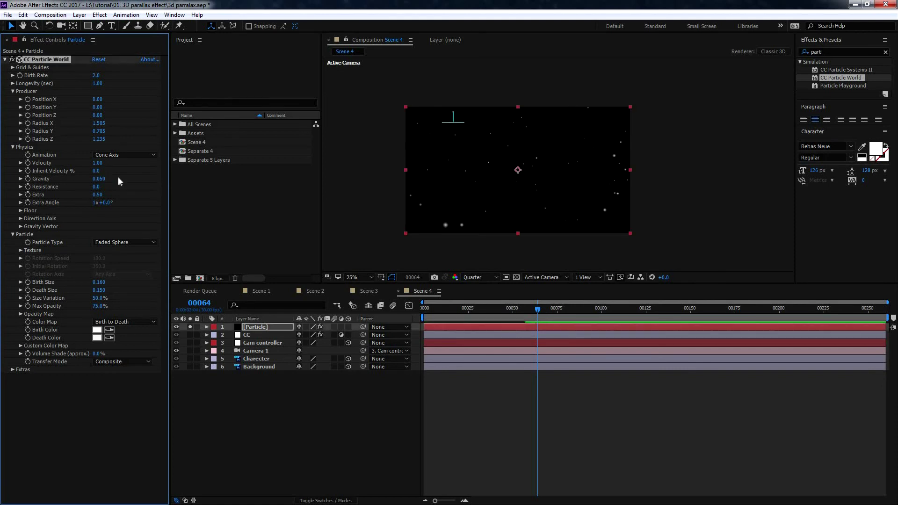
pyautogui.click(602, 379)
pyautogui.press('space')
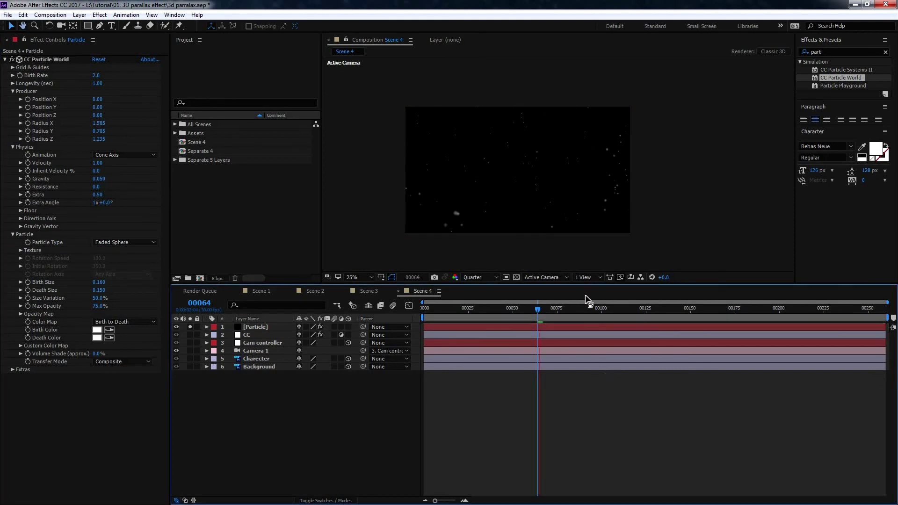
# - Set the particles' Gravity to 0.04 and play back the motion
pyautogui.click(100, 178)
pyautogui.write('.04')
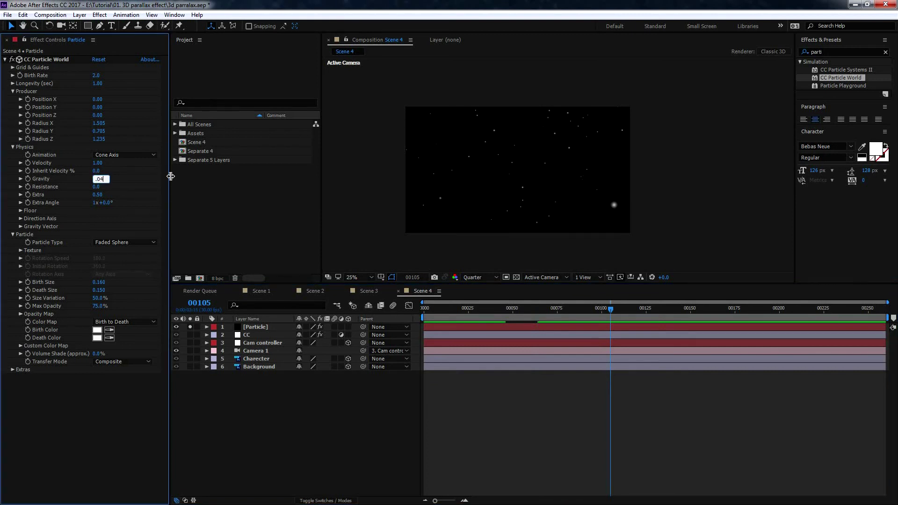
pyautogui.press('Return')
pyautogui.press('space')
pyautogui.press('space')
# - Set the particles' Velocity to 0.5 and preview it
pyautogui.click(98, 163)
pyautogui.write('0.5')
pyautogui.press('Return')
pyautogui.press('space')
# - Set the particles' Velocity to 0.4 and preview the motion
pyautogui.click(98, 163)
pyautogui.write('.')
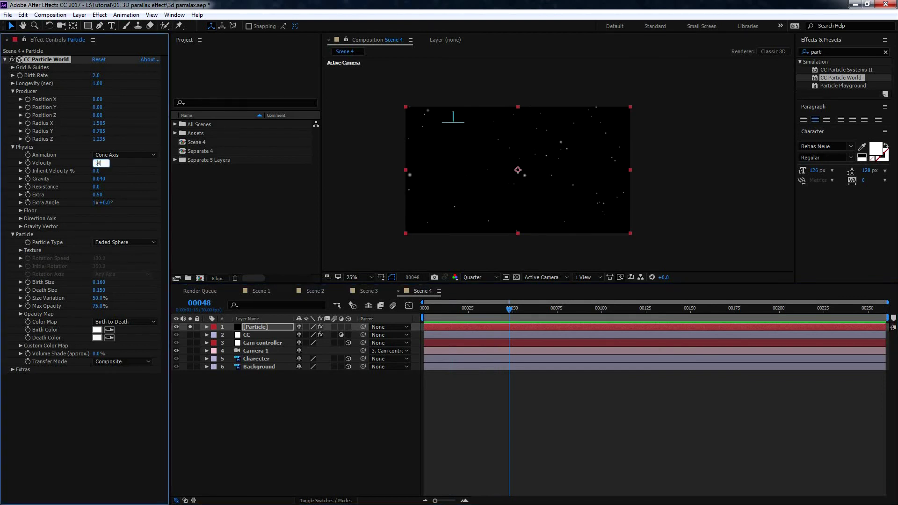
pyautogui.write('4')
pyautogui.press('Return')
pyautogui.press('space')
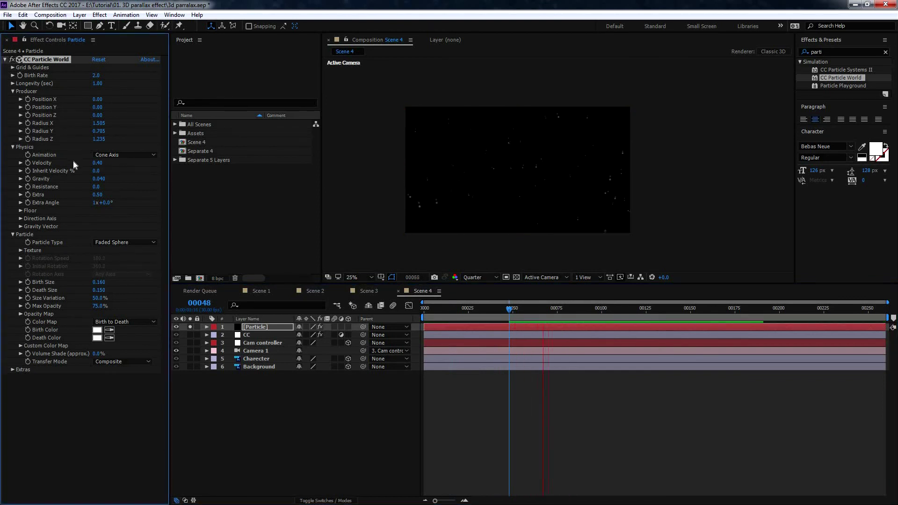
pyautogui.press('space')
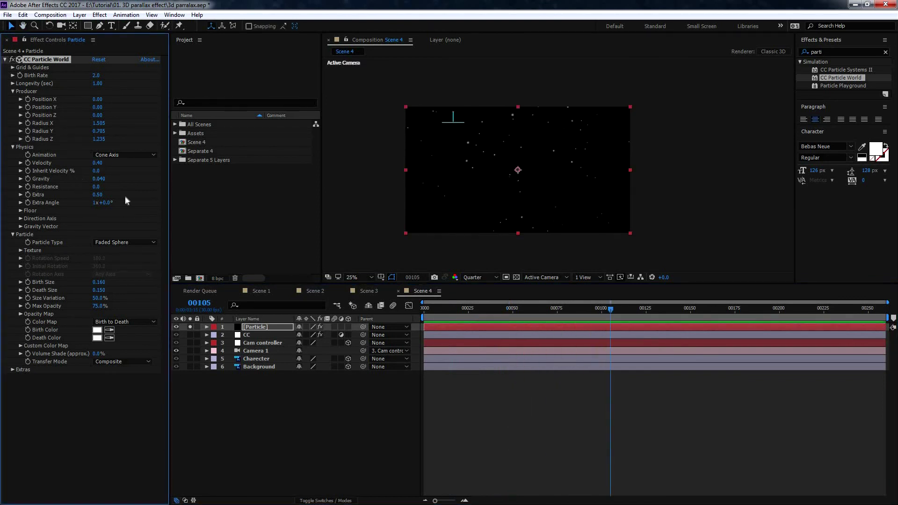
# - Change the particles' Gravity to 0.05 and check the motion by playing and scrubbing the timeline
pyautogui.click(100, 179)
pyautogui.write('.')
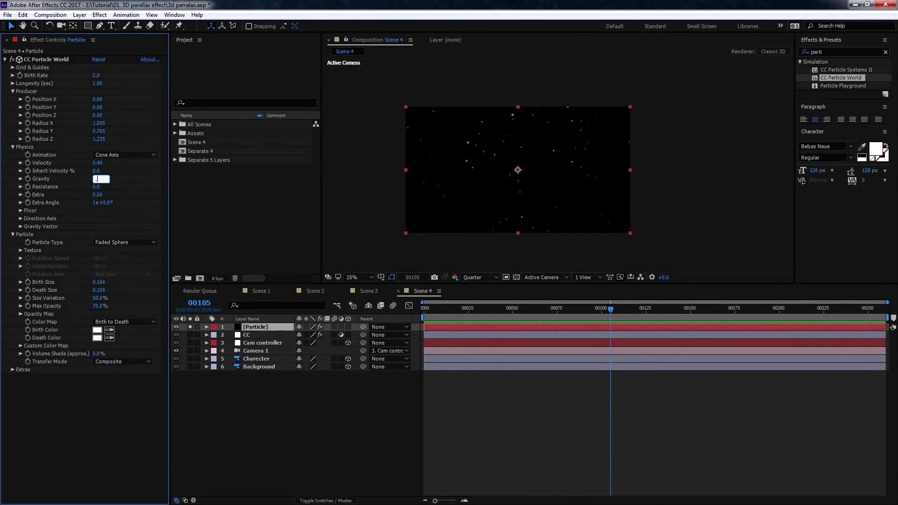
pyautogui.write('05')
pyautogui.press('Return')
pyautogui.press('space')
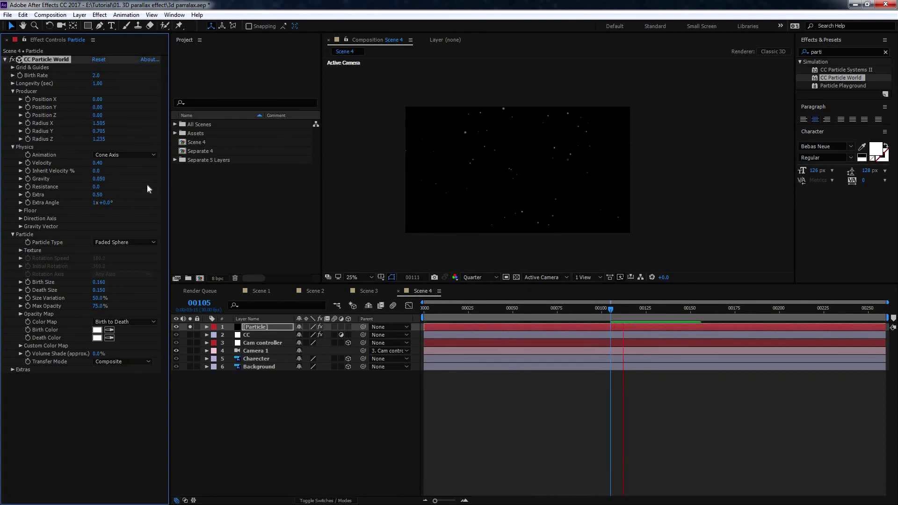
pyautogui.press('space')
pyautogui.moveTo(623, 311); pyautogui.dragTo(660, 300)
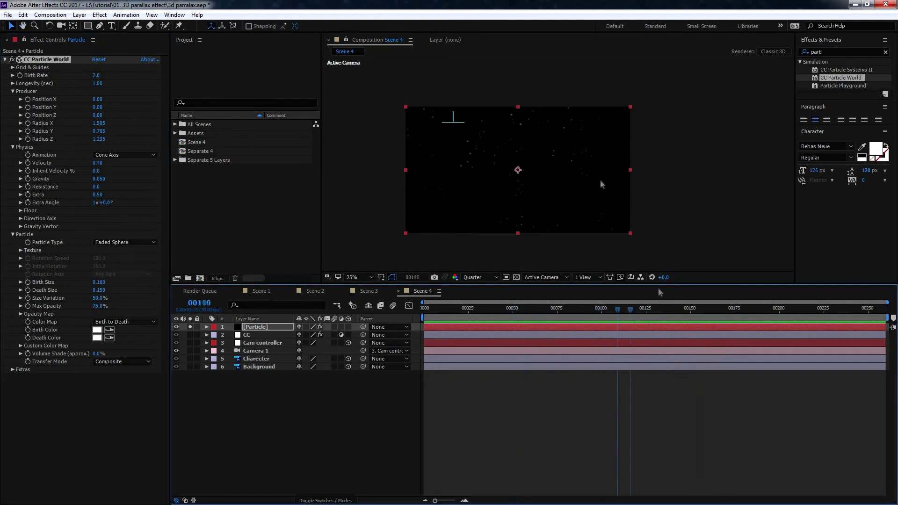
# - Set the particles' Birth Size to 0.100 and Death Size to 0.120, and preview them from several points in time
pyautogui.click(99, 282)
pyautogui.write('.')
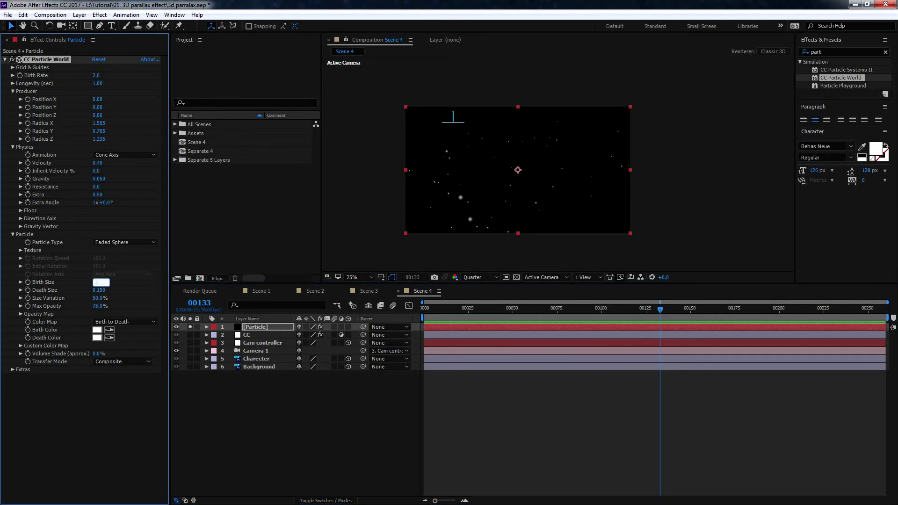
pyautogui.write('100')
pyautogui.press('Tab')
pyautogui.write('.12')
pyautogui.press('Return')
pyautogui.press('space')
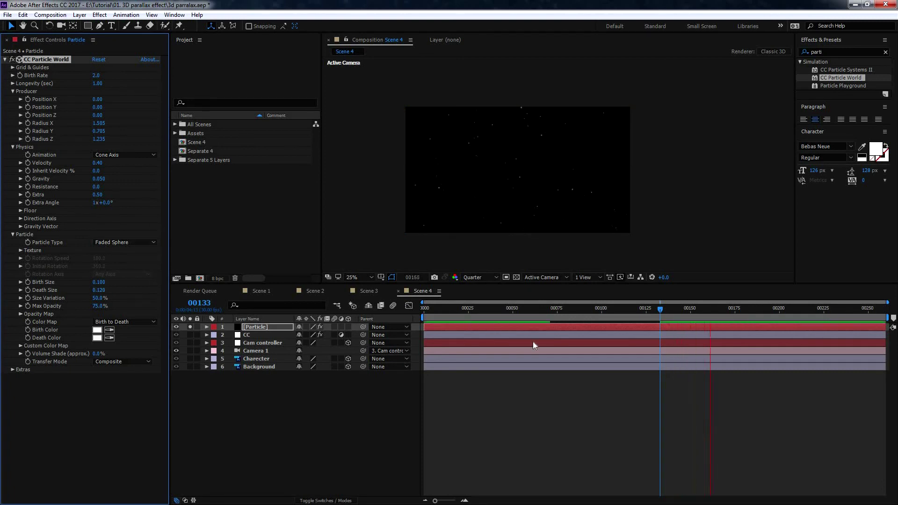
pyautogui.moveTo(509, 310); pyautogui.dragTo(500, 309)
pyautogui.press('space')
pyautogui.press('space')
pyautogui.click(573, 310)
pyautogui.press('space')
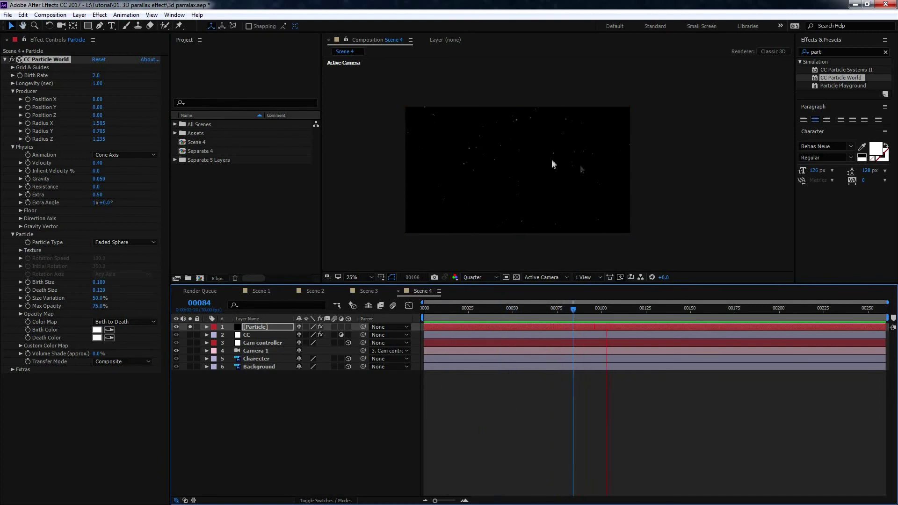
pyautogui.press('space')
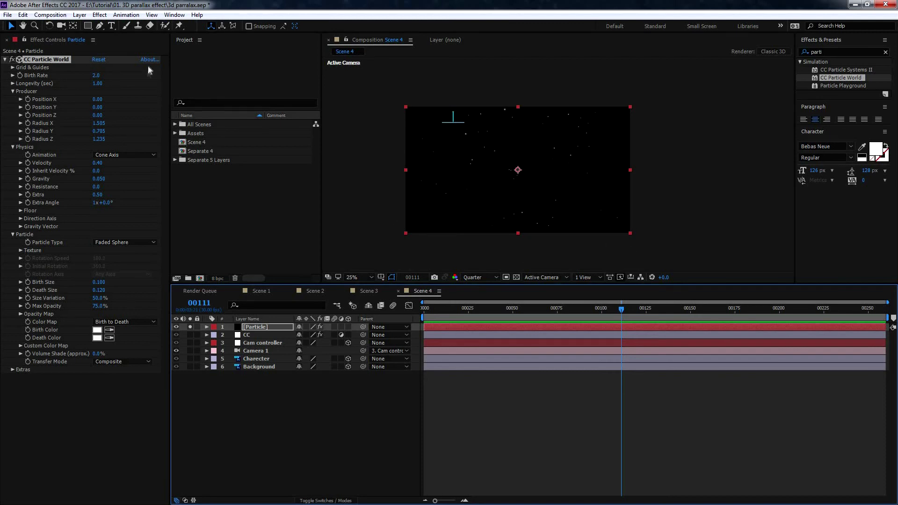
# - Rotate the Particle layer about 180 degrees so it is upside down, and preview the particles' drift
pyautogui.click(49, 26)
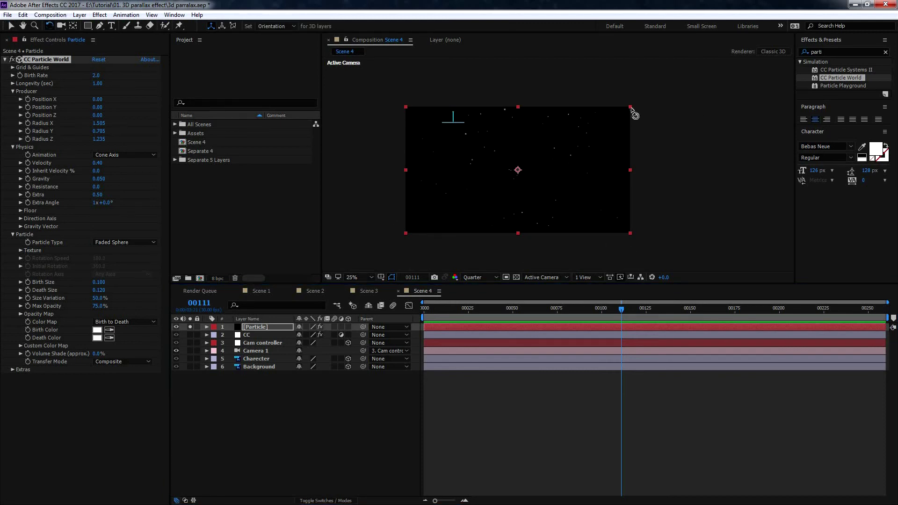
pyautogui.moveTo(631, 112); pyautogui.dragTo(469, 216)
pyautogui.hotkey('ctrl', 'z')
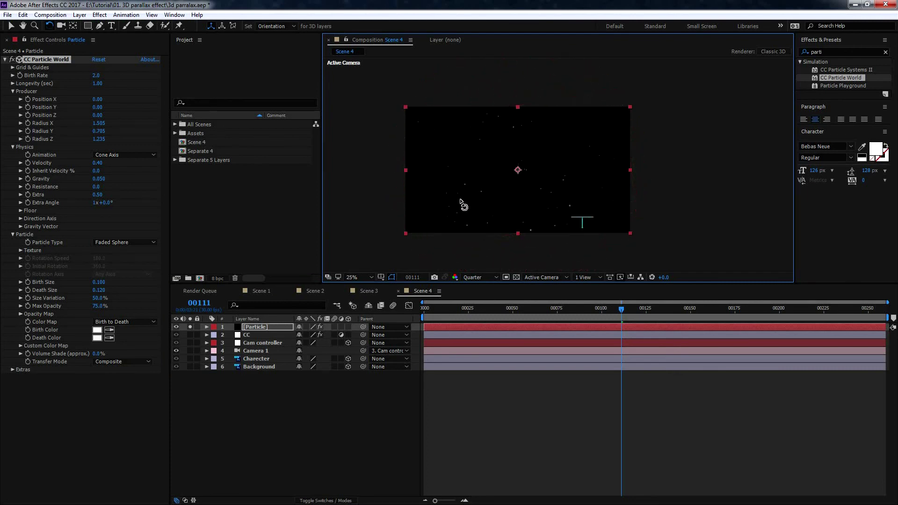
pyautogui.press('v')
pyautogui.click(509, 403)
pyautogui.click(483, 308)
pyautogui.press('space')
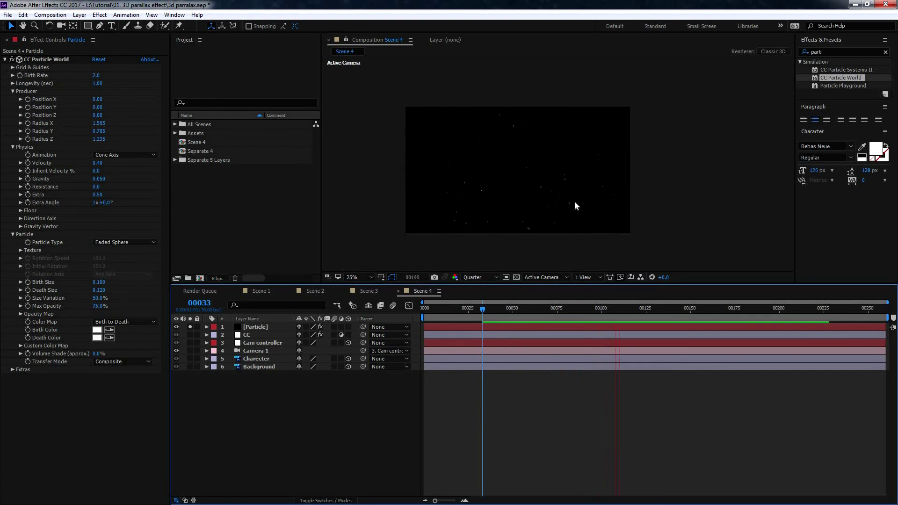
pyautogui.press('space')
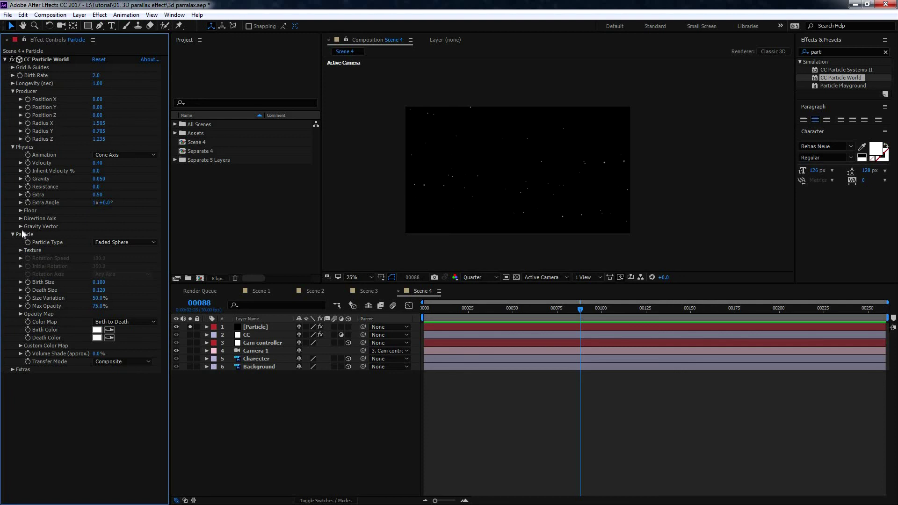
# - Redraw the second half of the particles' Opacity Map as a falling curve so they fade out earlier, and preview it
pyautogui.click(21, 314)
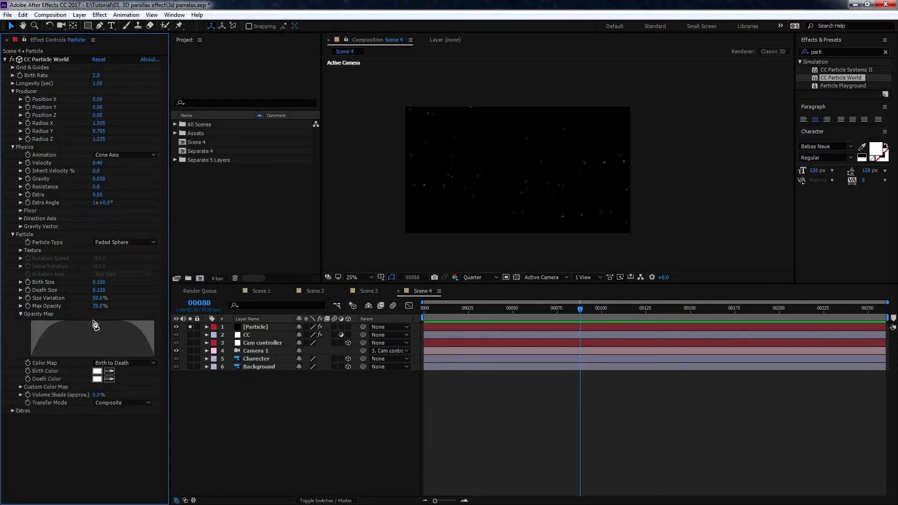
pyautogui.moveTo(93, 324)
pyautogui.mouseDown()
pyautogui.moveTo(160, 373)
pyautogui.moveTo(107, 335)
pyautogui.moveTo(143, 356)
pyautogui.moveTo(126, 346)
pyautogui.mouseUp()
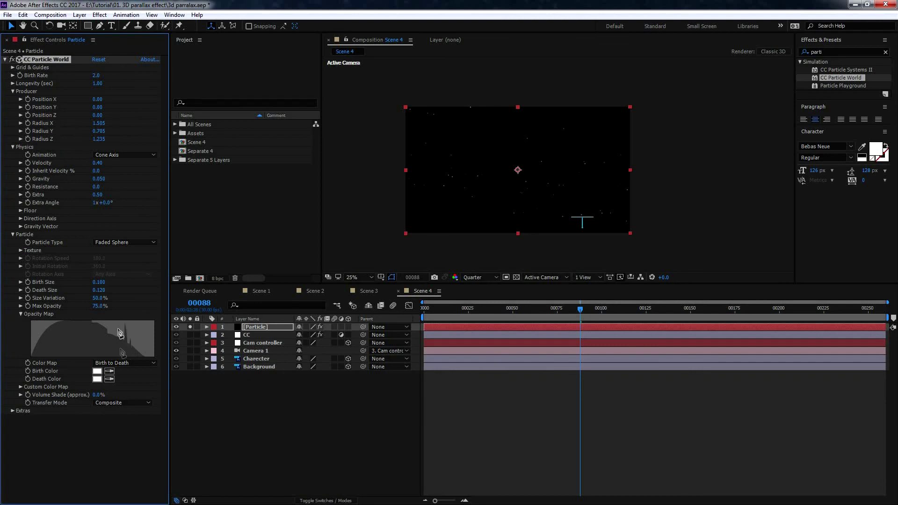
pyautogui.moveTo(114, 344); pyautogui.dragTo(110, 339)
pyautogui.moveTo(127, 348)
pyautogui.mouseDown()
pyautogui.moveTo(109, 317)
pyautogui.moveTo(99, 328)
pyautogui.moveTo(115, 352)
pyautogui.moveTo(128, 324)
pyautogui.moveTo(116, 338)
pyautogui.moveTo(115, 323)
pyautogui.moveTo(121, 347)
pyautogui.moveTo(124, 326)
pyautogui.moveTo(121, 342)
pyautogui.moveTo(119, 332)
pyautogui.moveTo(140, 359)
pyautogui.moveTo(140, 345)
pyautogui.moveTo(99, 341)
pyautogui.moveTo(111, 336)
pyautogui.moveTo(141, 360)
pyautogui.mouseUp()
pyautogui.click(148, 357)
pyautogui.click(149, 354)
pyautogui.click(473, 307)
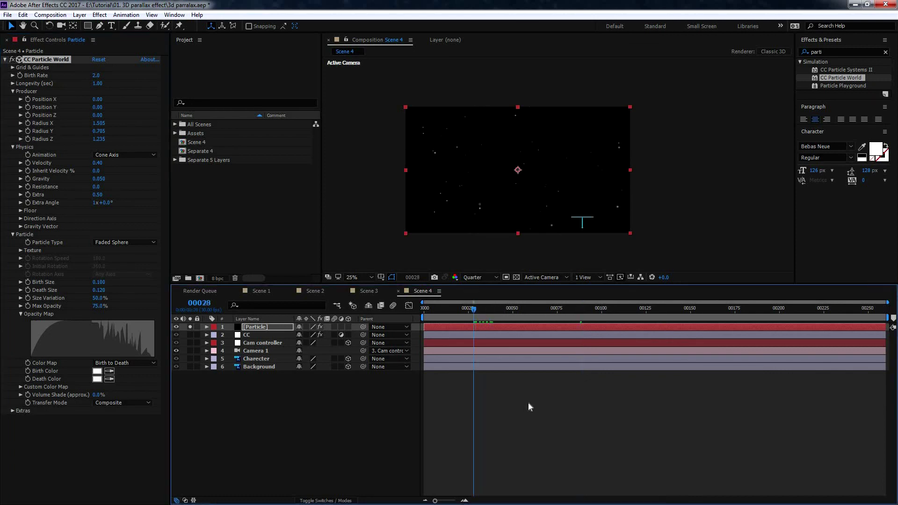
pyautogui.click(527, 399)
pyautogui.press('space')
# - Shift the Particle layer about 75 frames earlier, extend its end to the composition's end, and preview from frame 0
pyautogui.scroll(2, 561, 241)
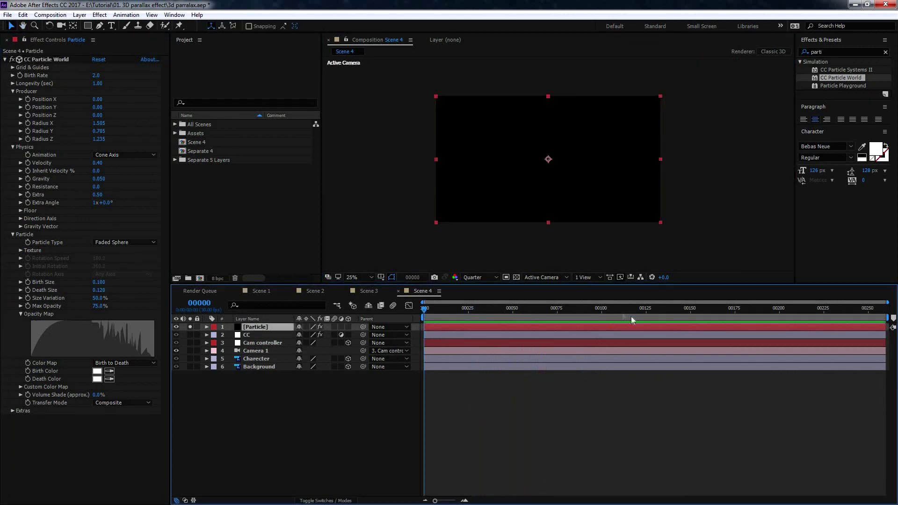
pyautogui.moveTo(618, 332); pyautogui.dragTo(484, 338)
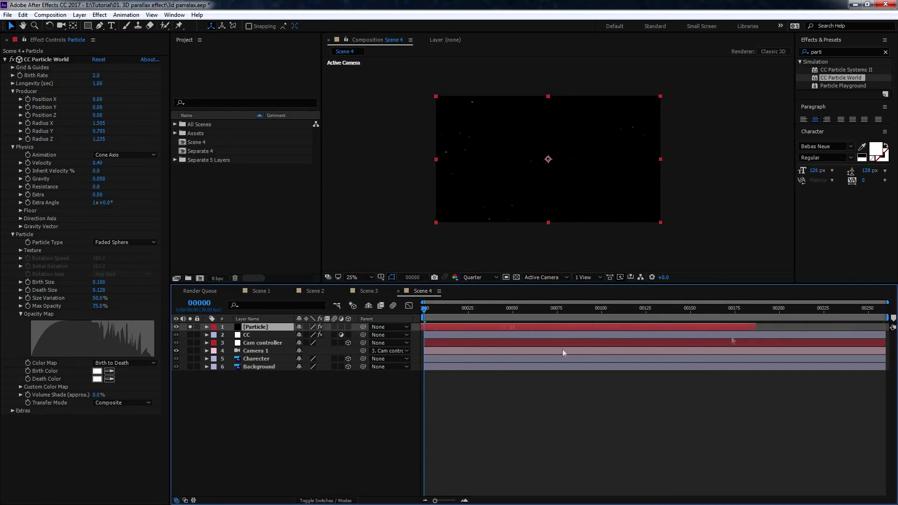
pyautogui.moveTo(748, 327); pyautogui.dragTo(887, 326)
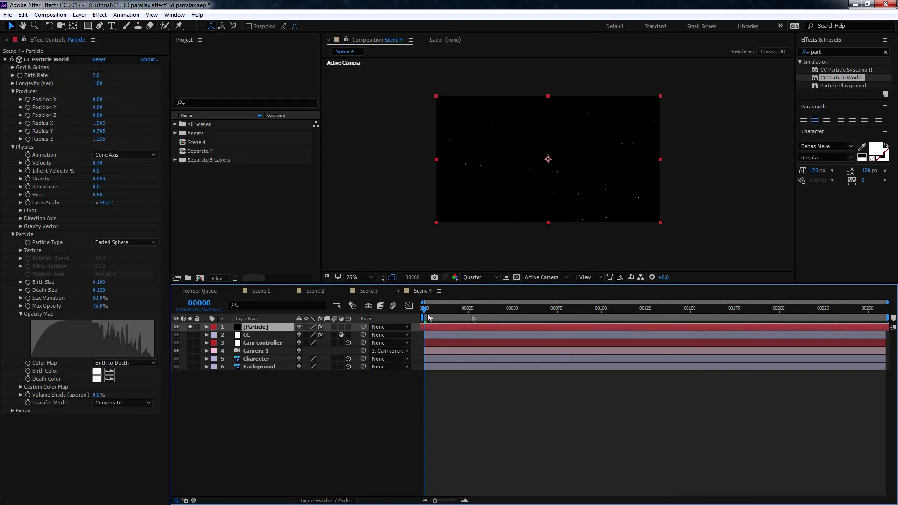
pyautogui.click(555, 191)
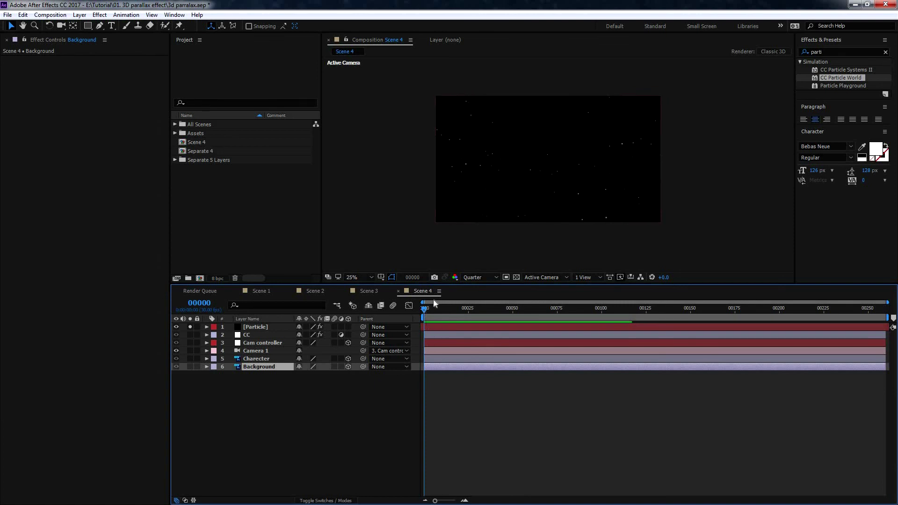
pyautogui.press('space')
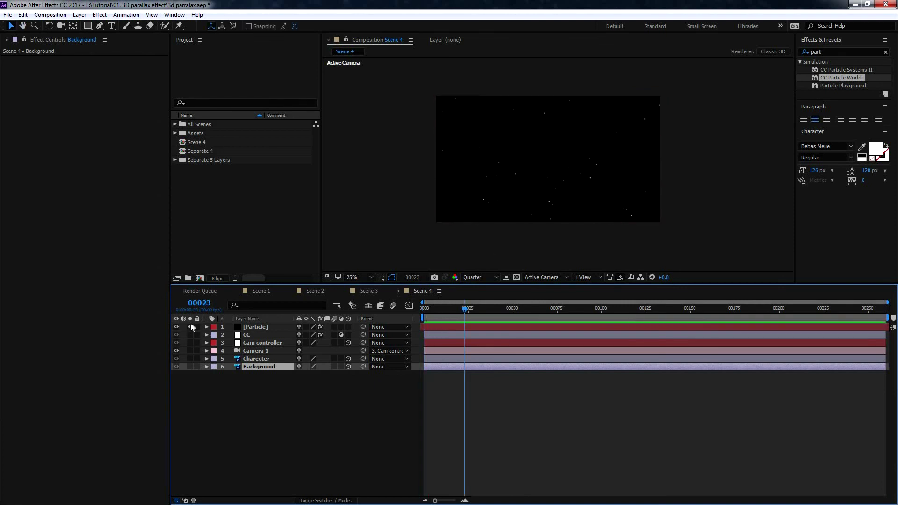
# - Turn off solo on the Particle layer to show the full scene, and select that layer
pyautogui.click(257, 333)
pyautogui.click(190, 327)
pyautogui.click(268, 327)
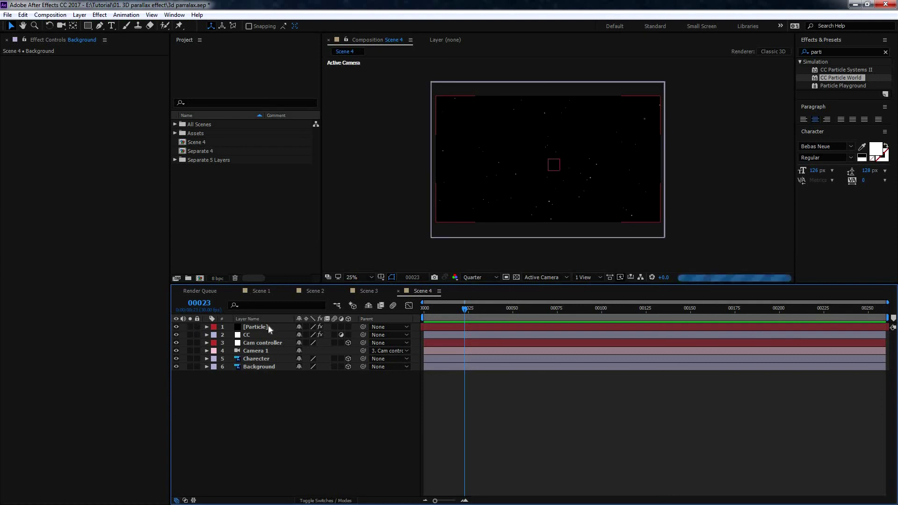